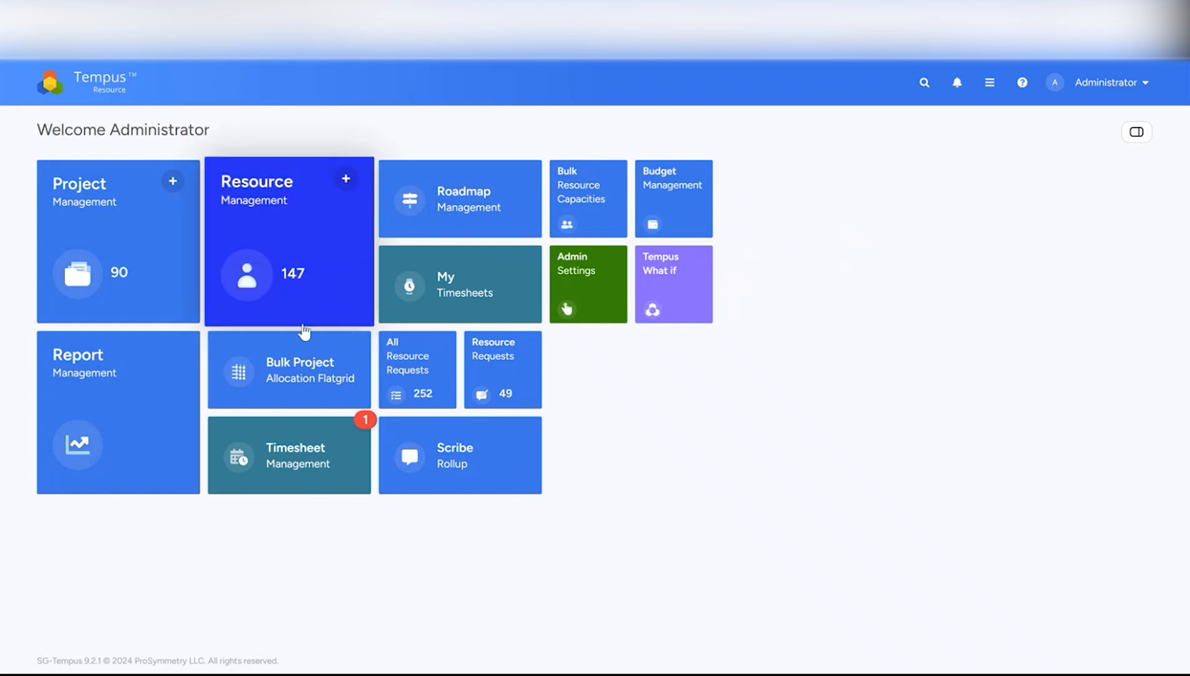
- Open the Bulk Project Allocation Flatgrid and review its Planned/Actual and Allocation/Demand display options
{"action": "left_click", "coordinate": [326, 364]}
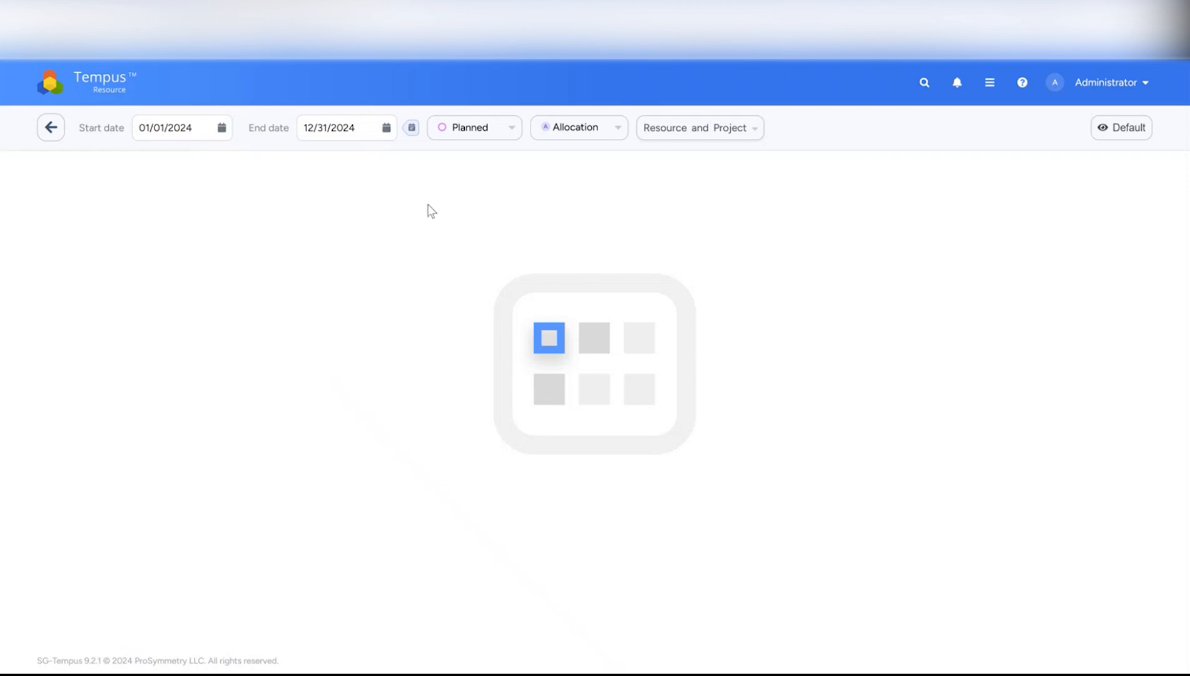
{"action": "left_click", "coordinate": [512, 131]}
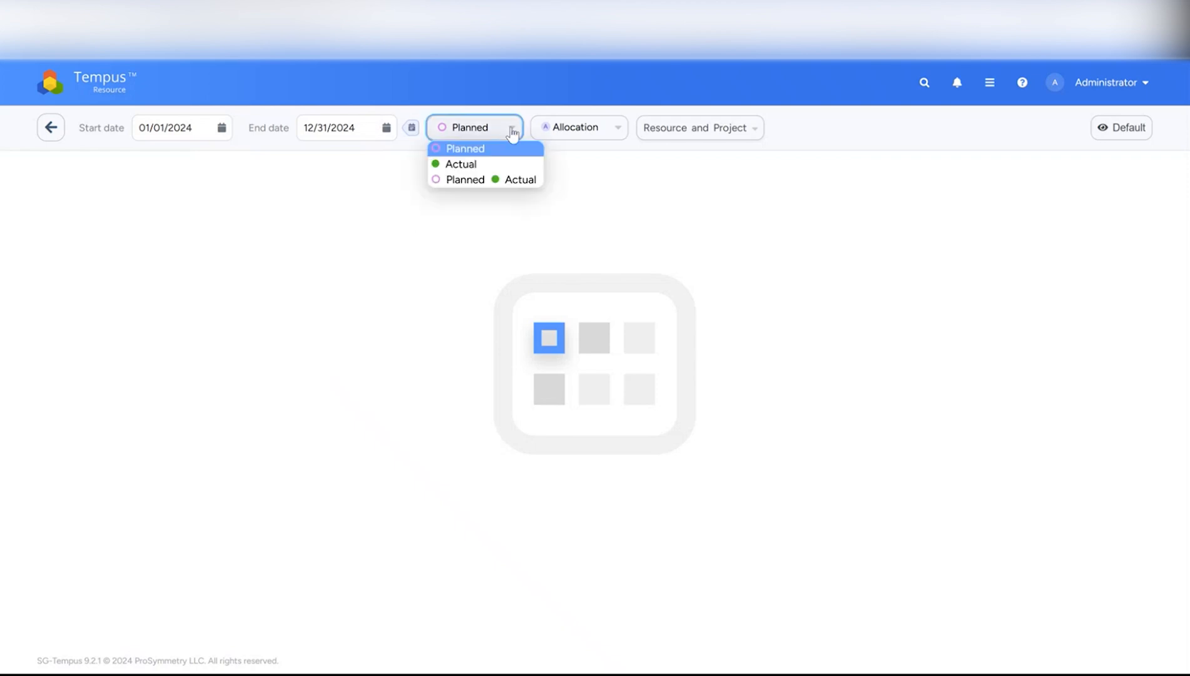
{"action": "left_click", "coordinate": [540, 132]}
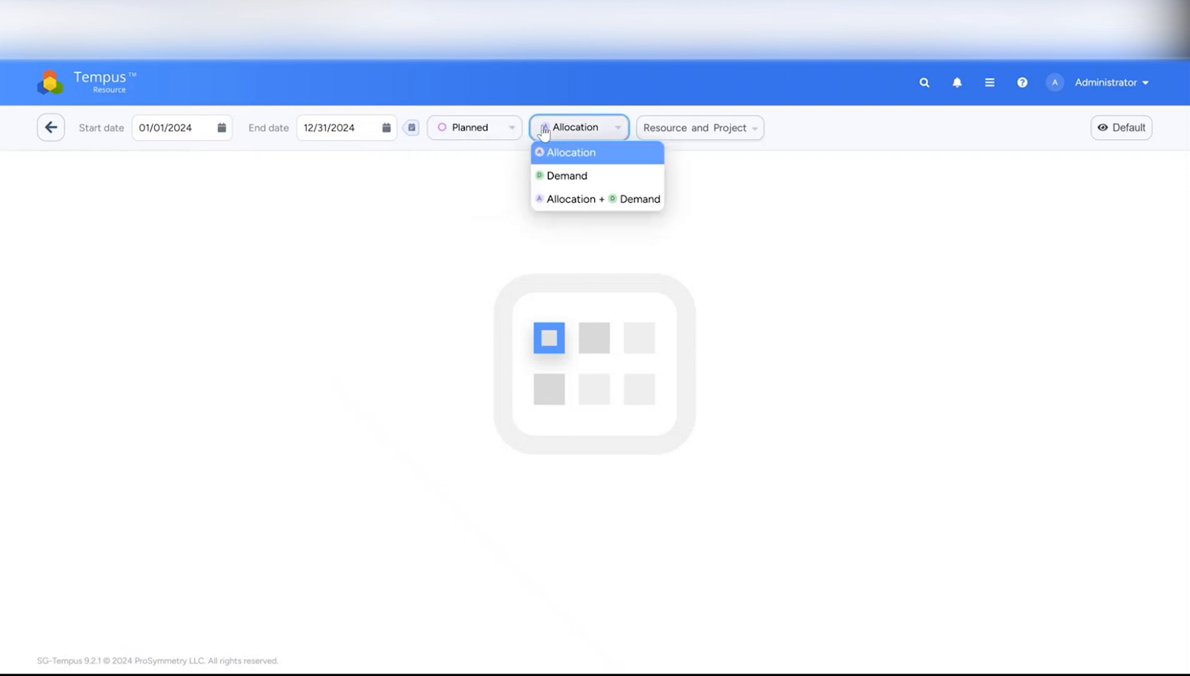
{"action": "left_click", "coordinate": [489, 156]}
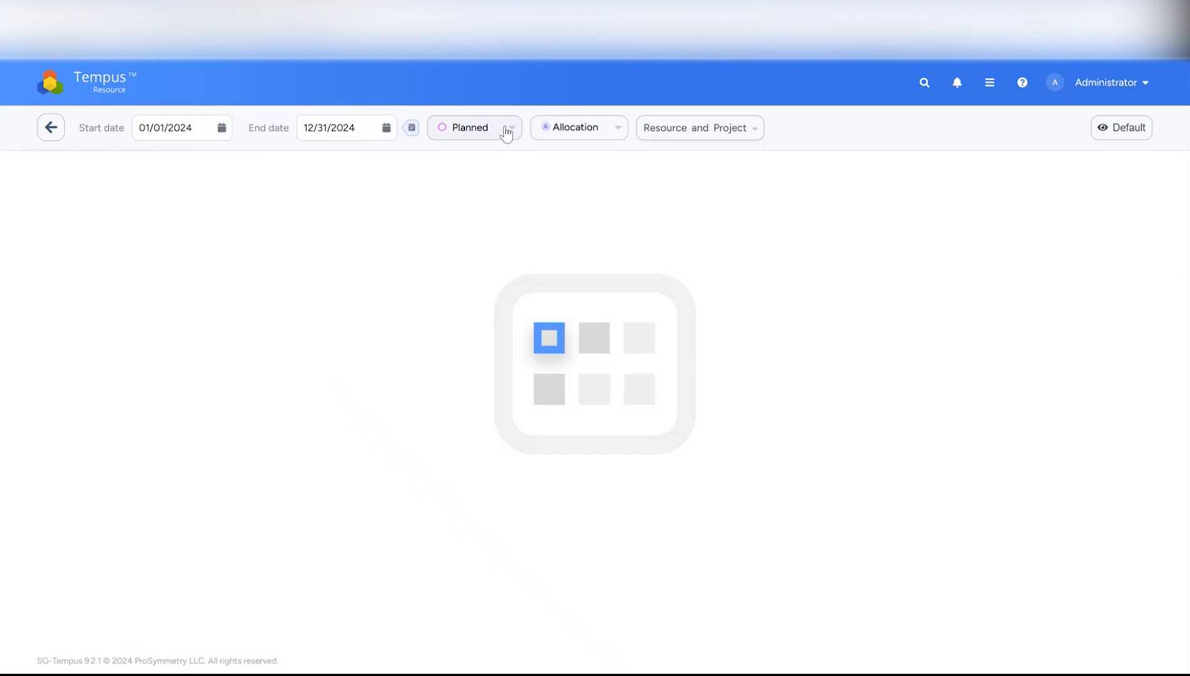
{"action": "left_click", "coordinate": [506, 134]}
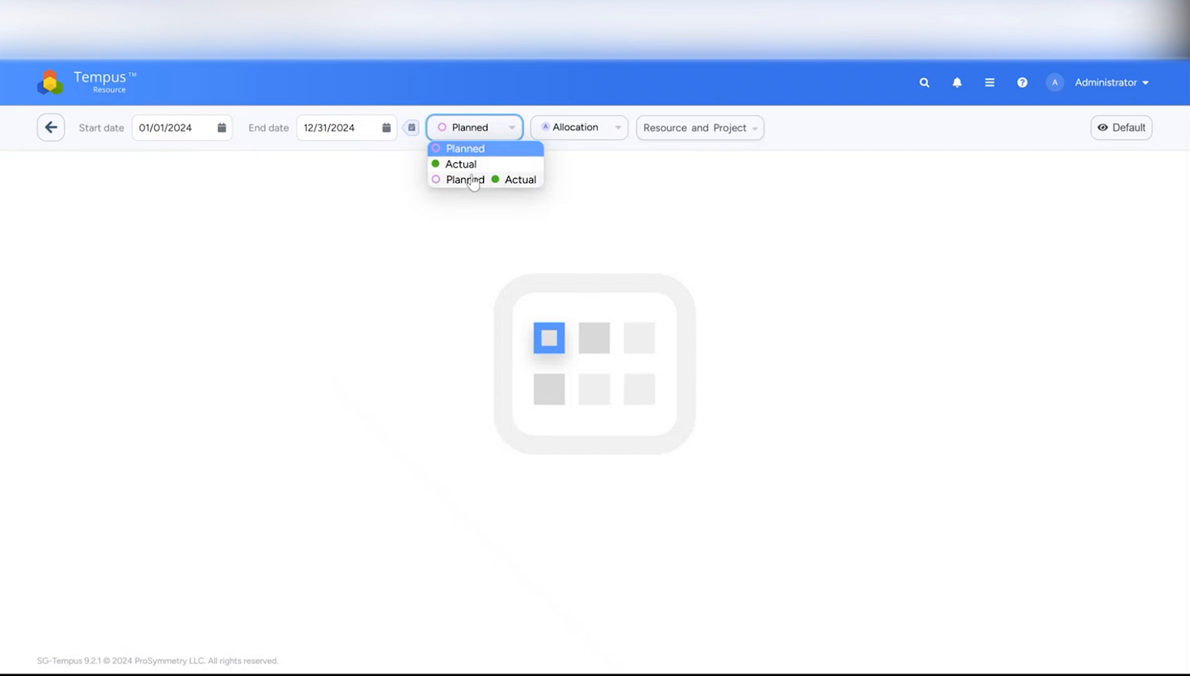
{"action": "left_click", "coordinate": [567, 138]}
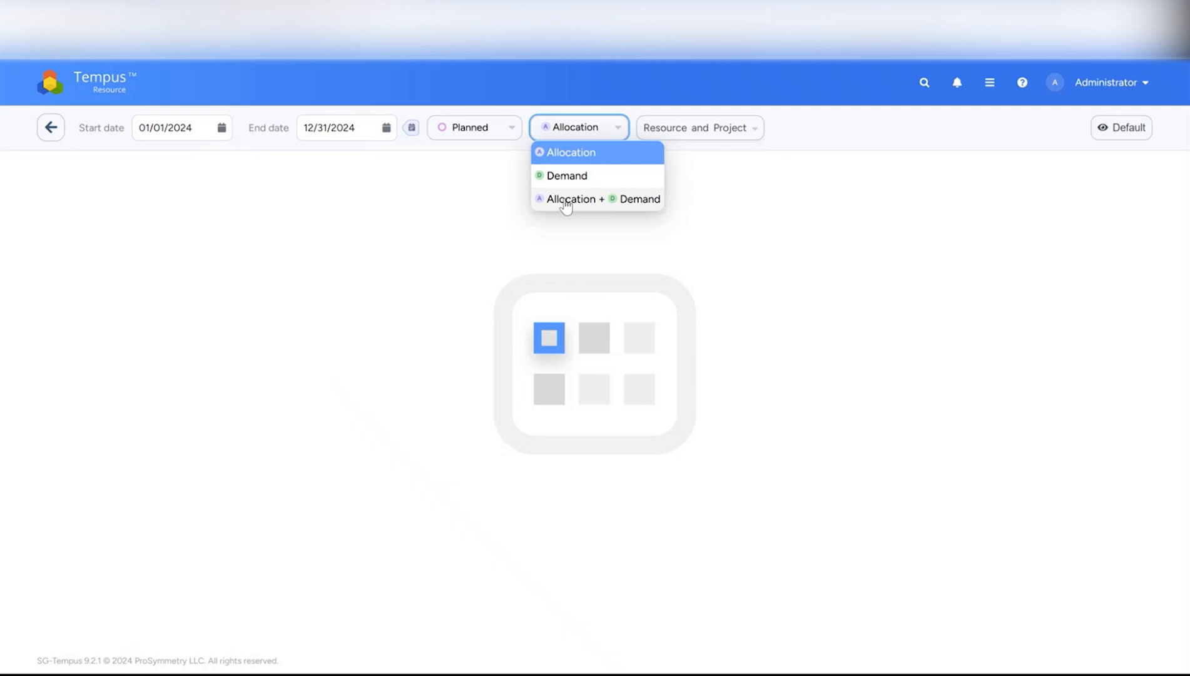
{"action": "left_click", "coordinate": [808, 132]}
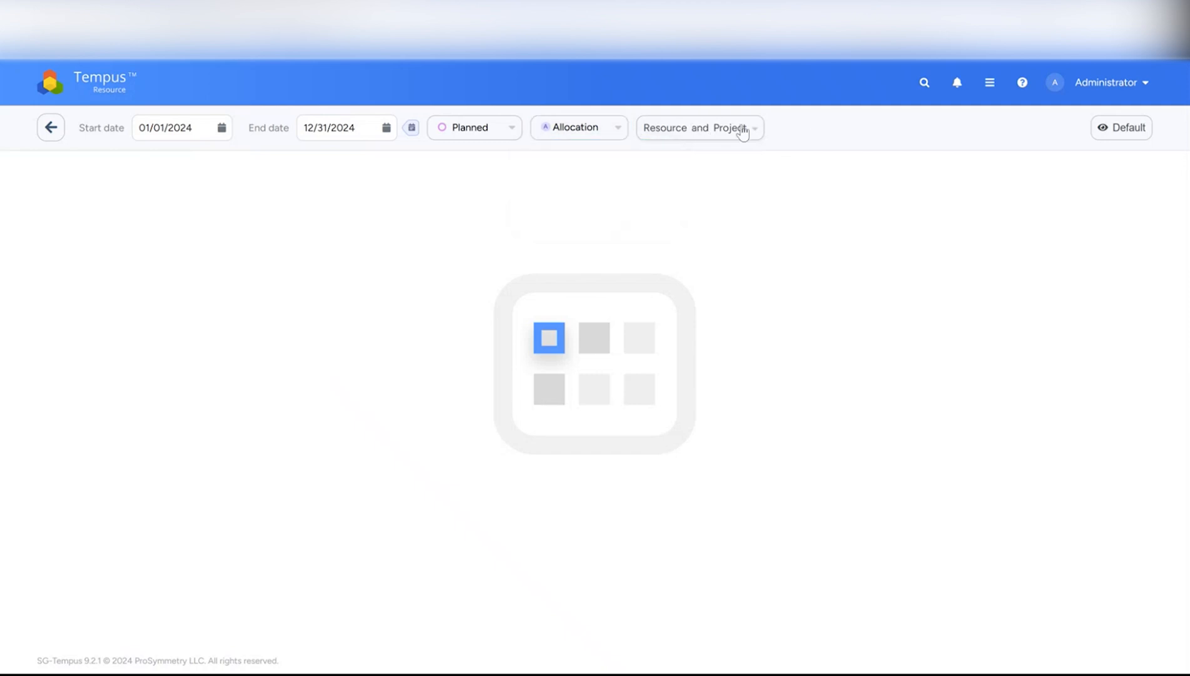
- Look over the resource and project lists available for selection and the saved views
{"action": "left_click", "coordinate": [727, 129]}
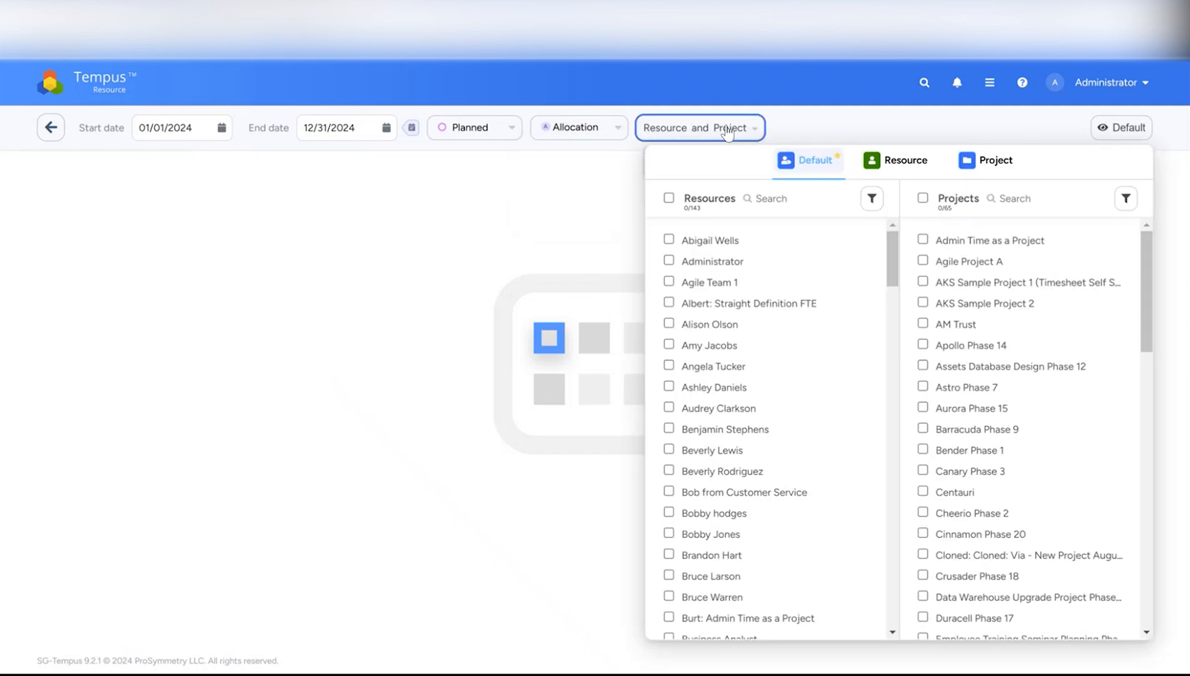
{"action": "left_click", "coordinate": [727, 129]}
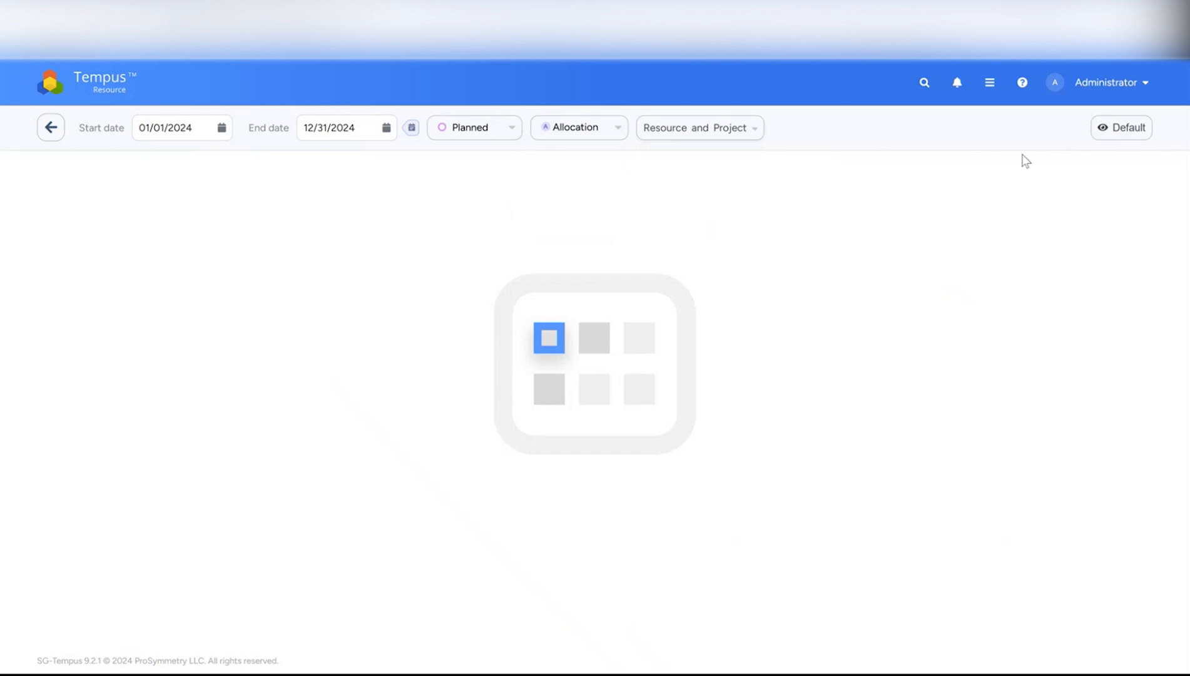
{"action": "left_click", "coordinate": [1118, 135]}
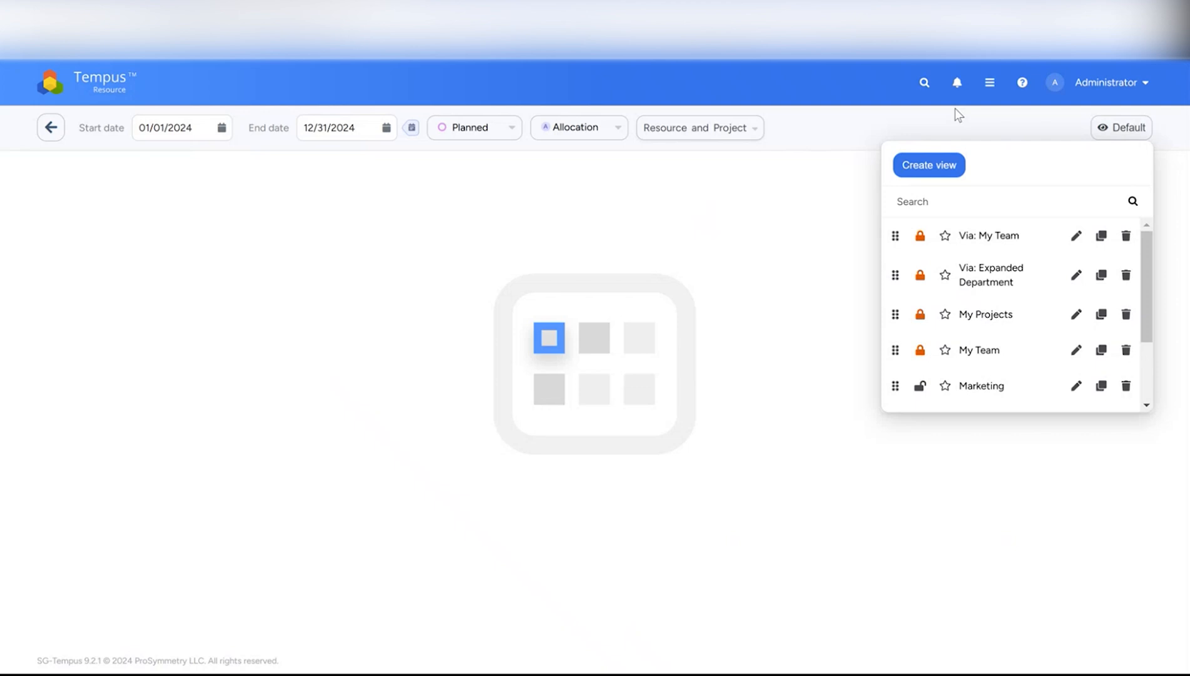
{"action": "left_click", "coordinate": [1030, 129]}
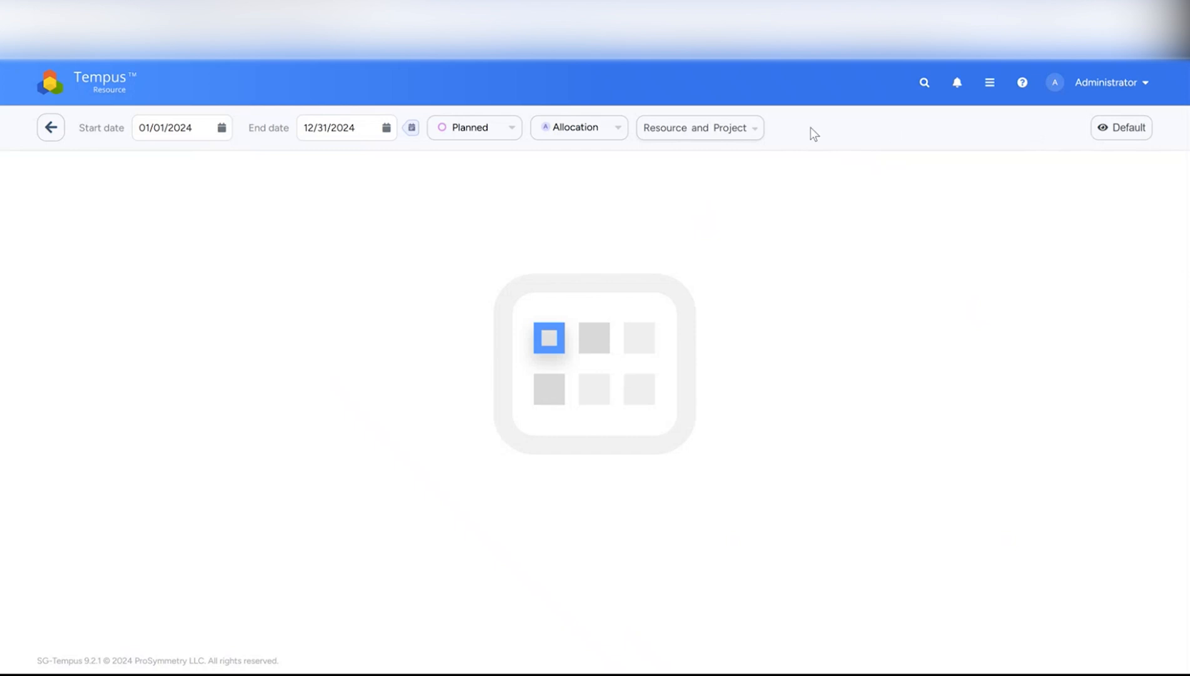
- Show the first listed resource's assignment on Agile Project A, using the Default selection mode
{"action": "left_click", "coordinate": [715, 135]}
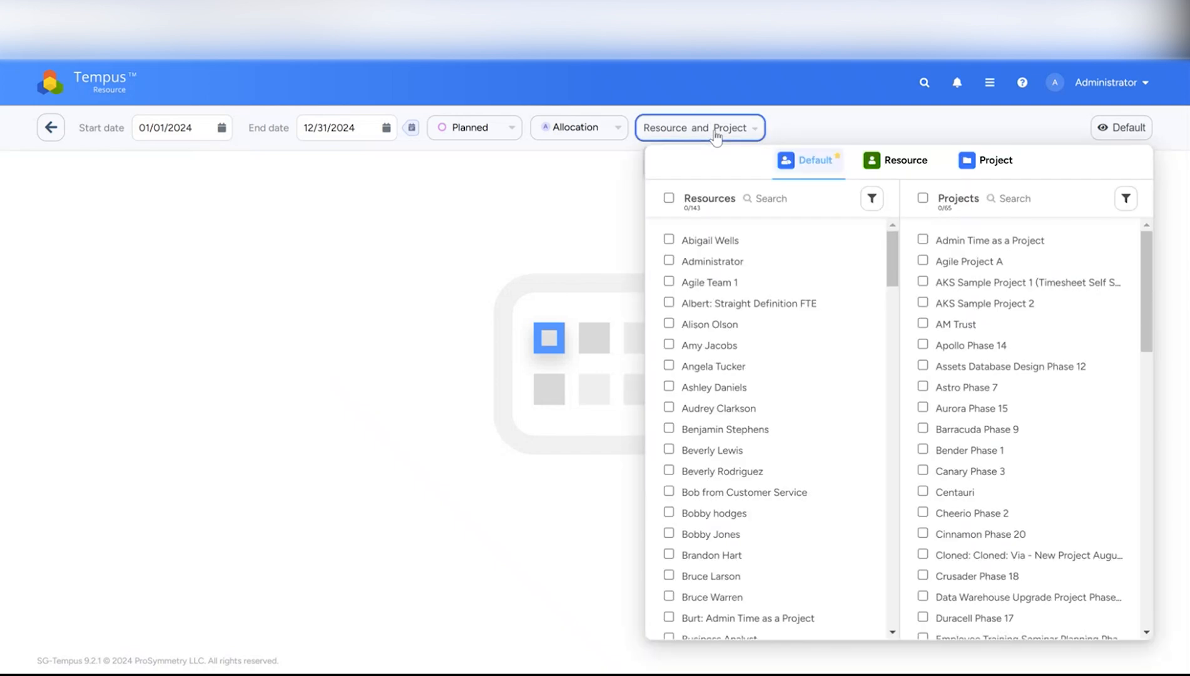
{"action": "left_click", "coordinate": [873, 161]}
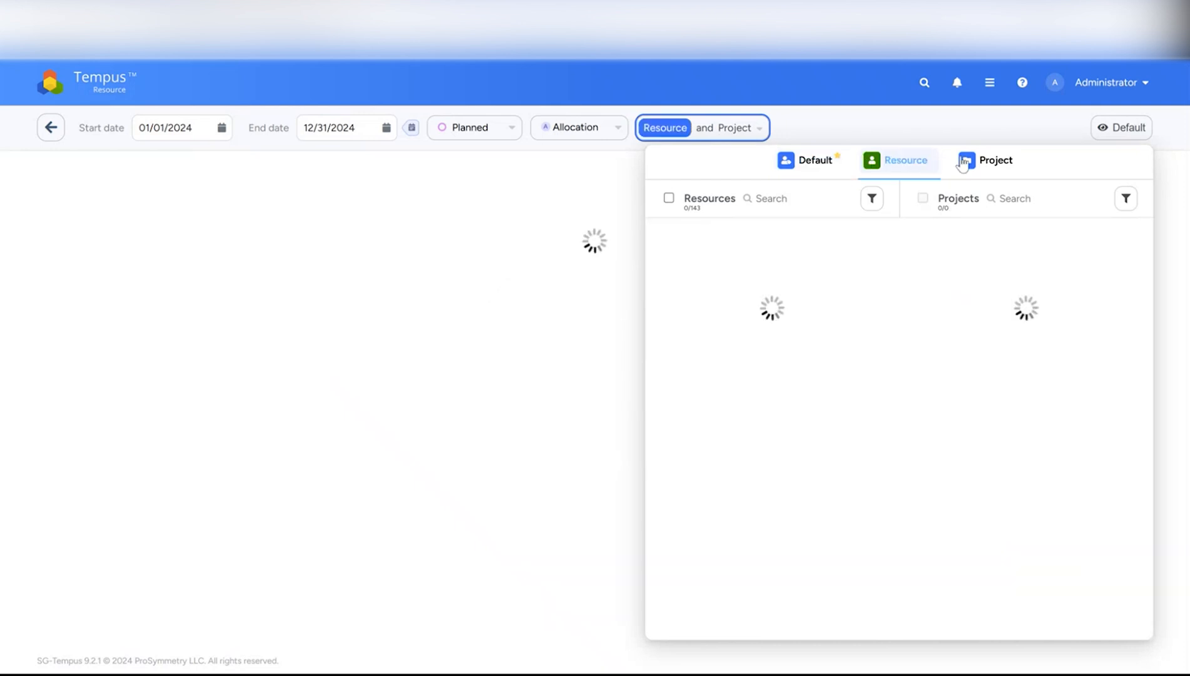
{"action": "left_click", "coordinate": [964, 162]}
{"action": "left_click", "coordinate": [819, 162]}
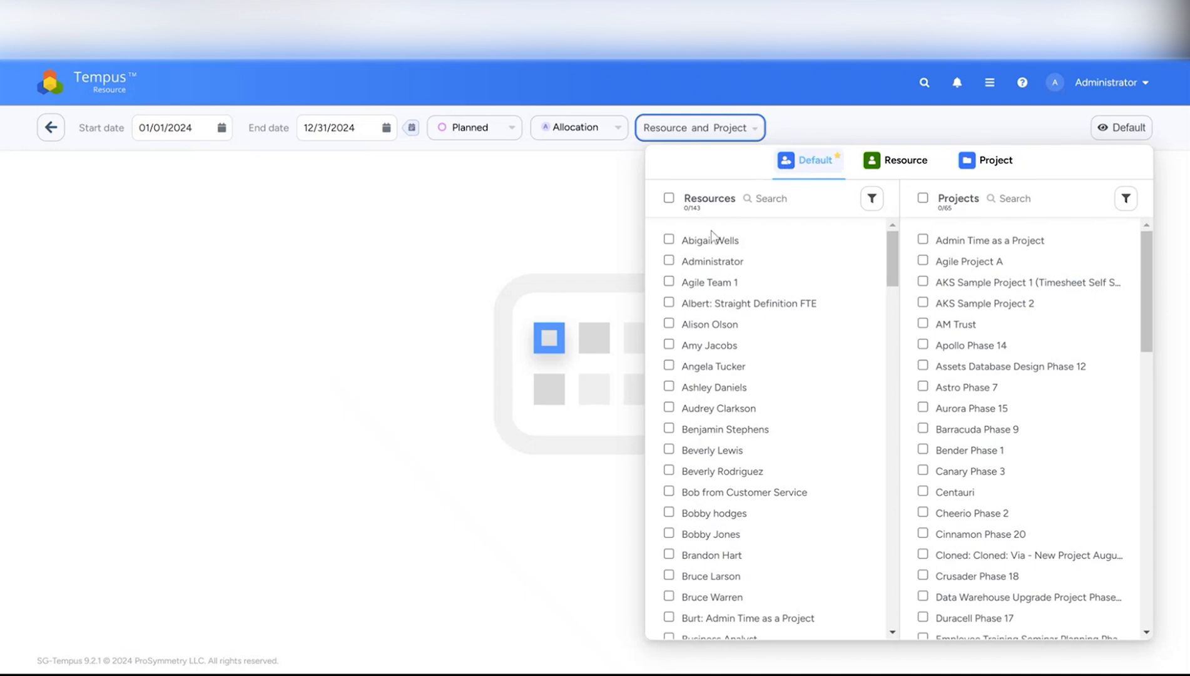
{"action": "left_click", "coordinate": [689, 246]}
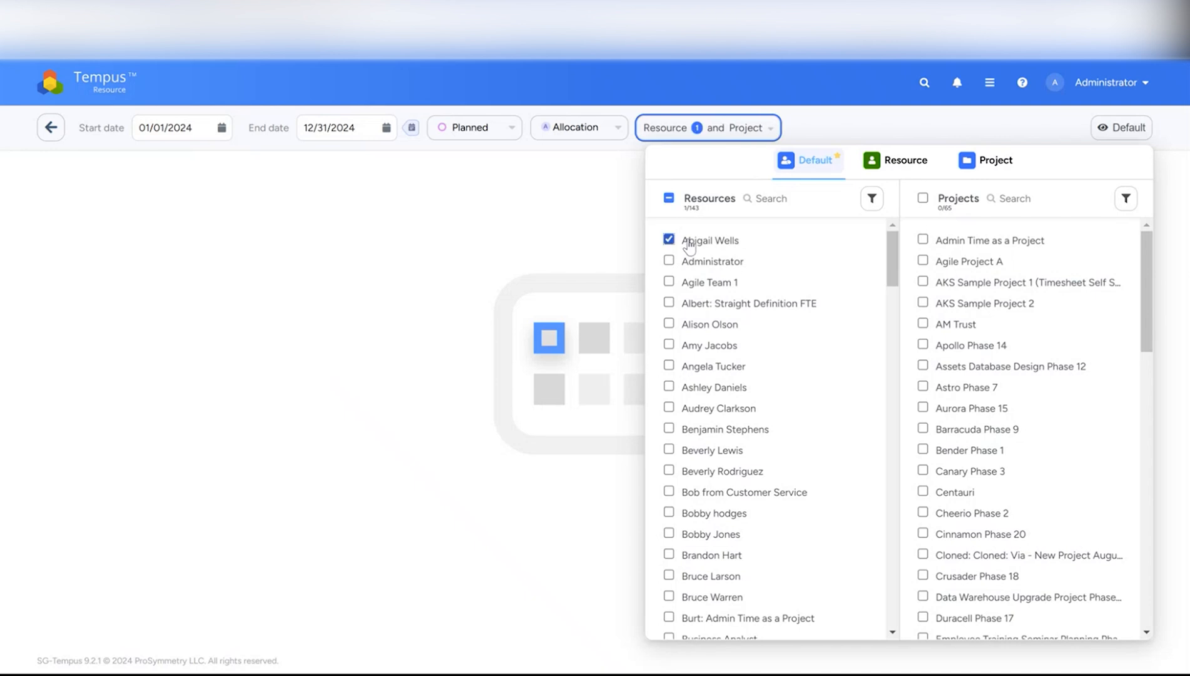
{"action": "left_click", "coordinate": [932, 261]}
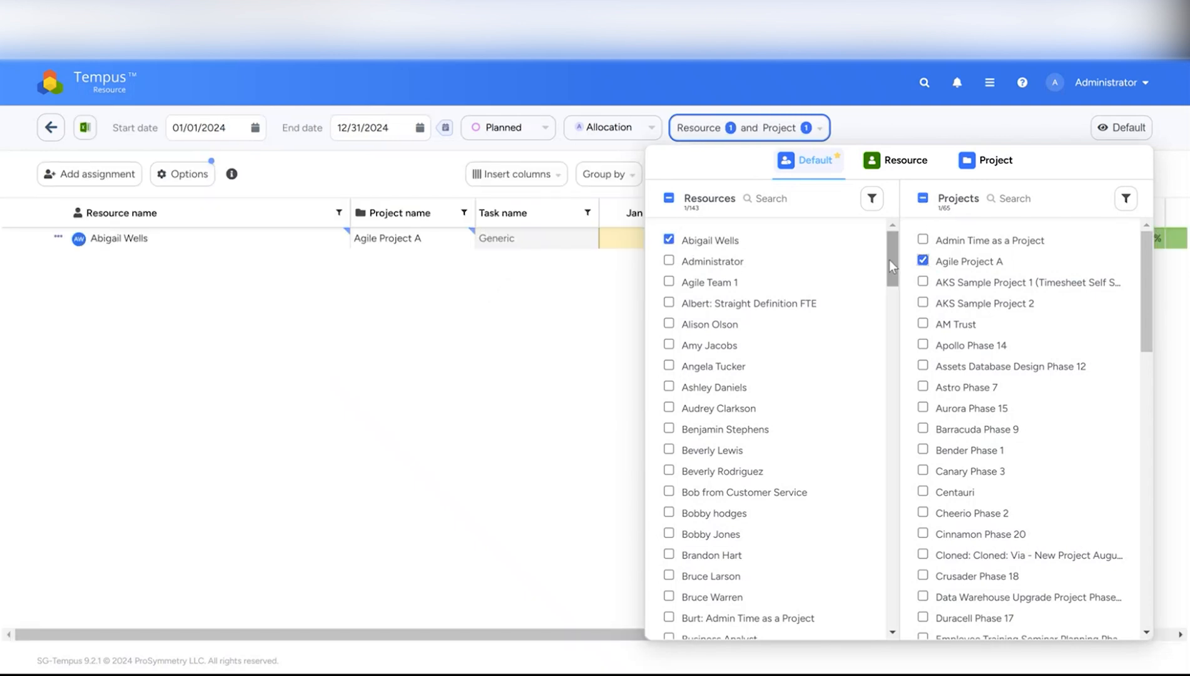
{"action": "left_click", "coordinate": [576, 282]}
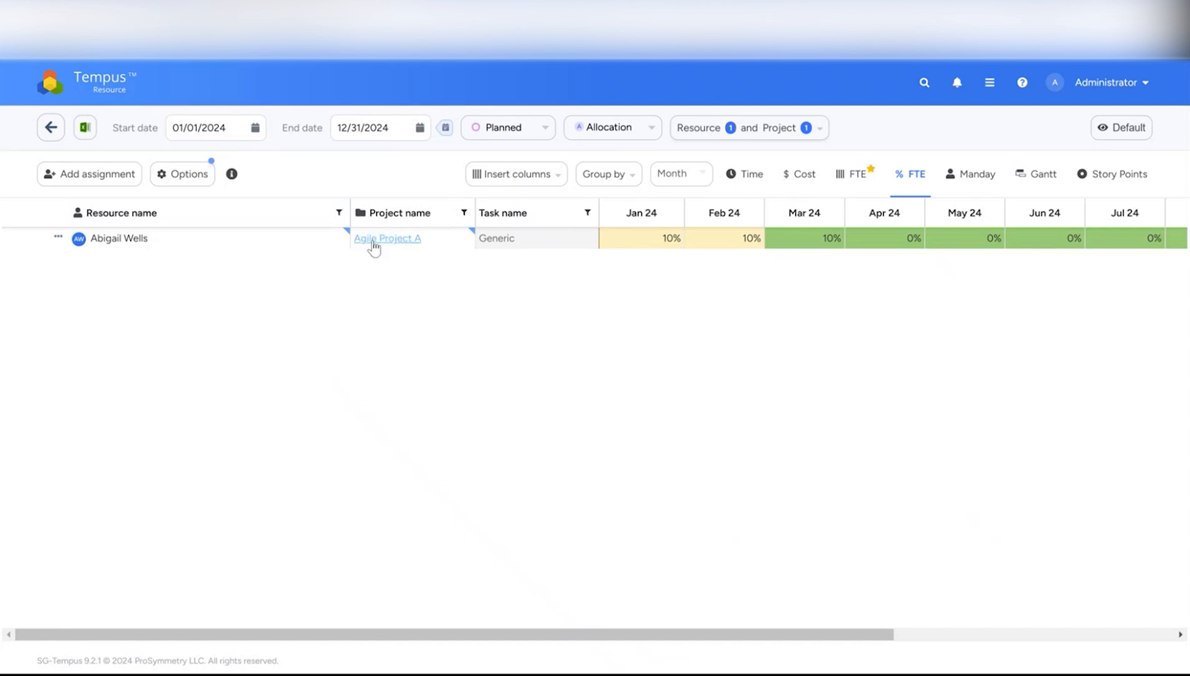
- Set the resource's Agile Project A allocation to 15% for Jan 24 through Apr 24 and save it
{"action": "left_click", "coordinate": [704, 237]}
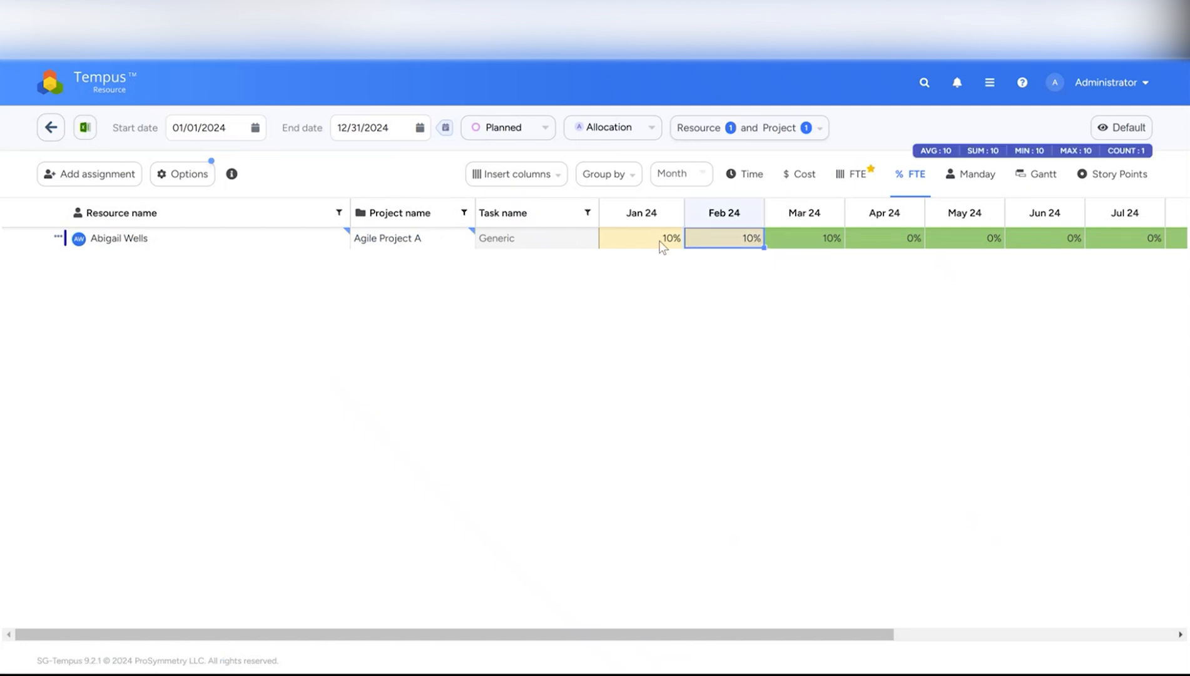
{"action": "left_click", "coordinate": [663, 243]}
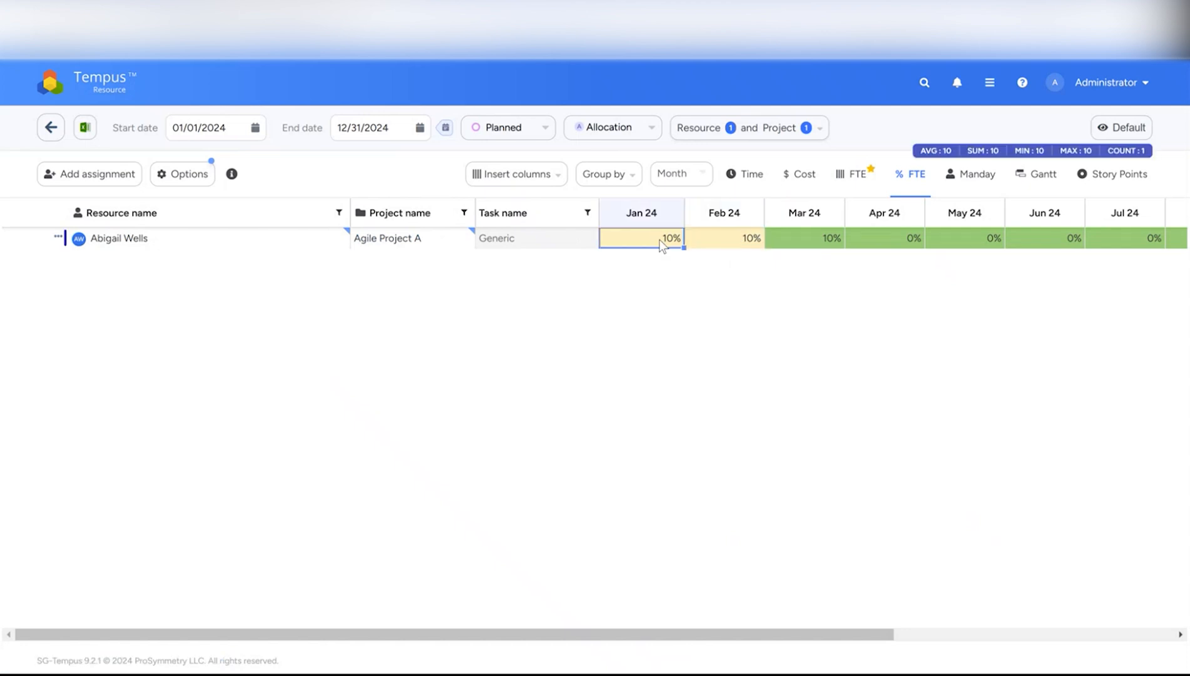
{"action": "type", "text": "15"}
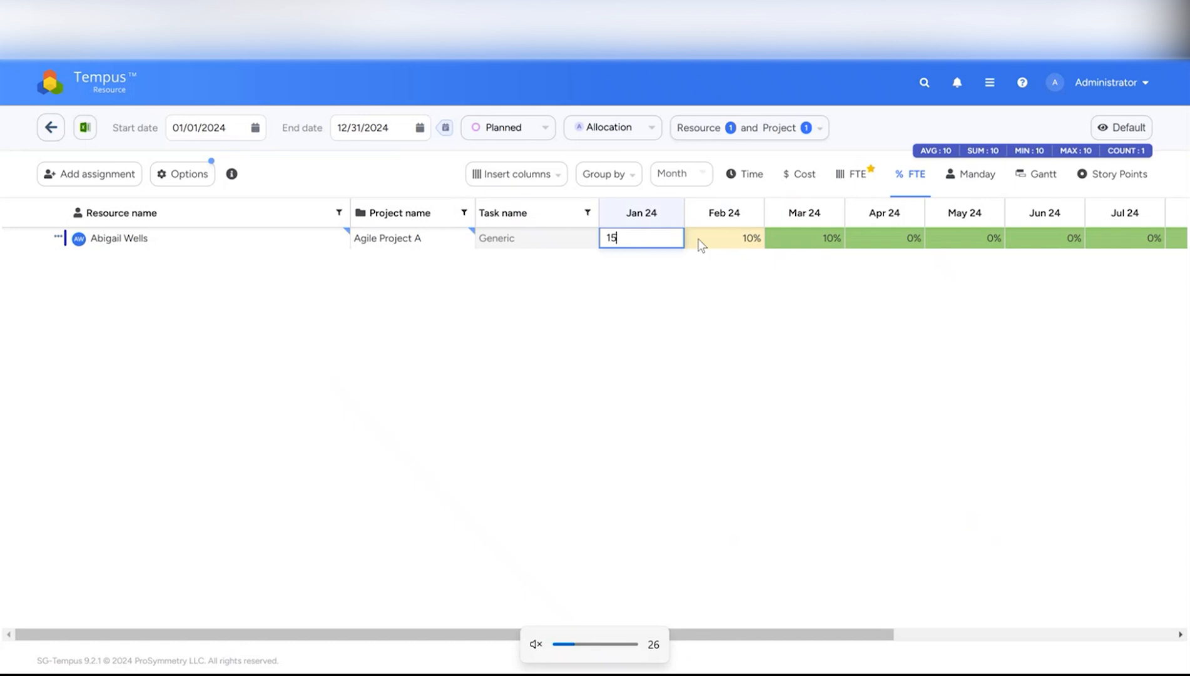
{"action": "left_click", "coordinate": [715, 240]}
{"action": "left_click", "coordinate": [673, 242]}
{"action": "left_click_drag", "start_coordinate": [684, 247], "coordinate": [879, 242]}
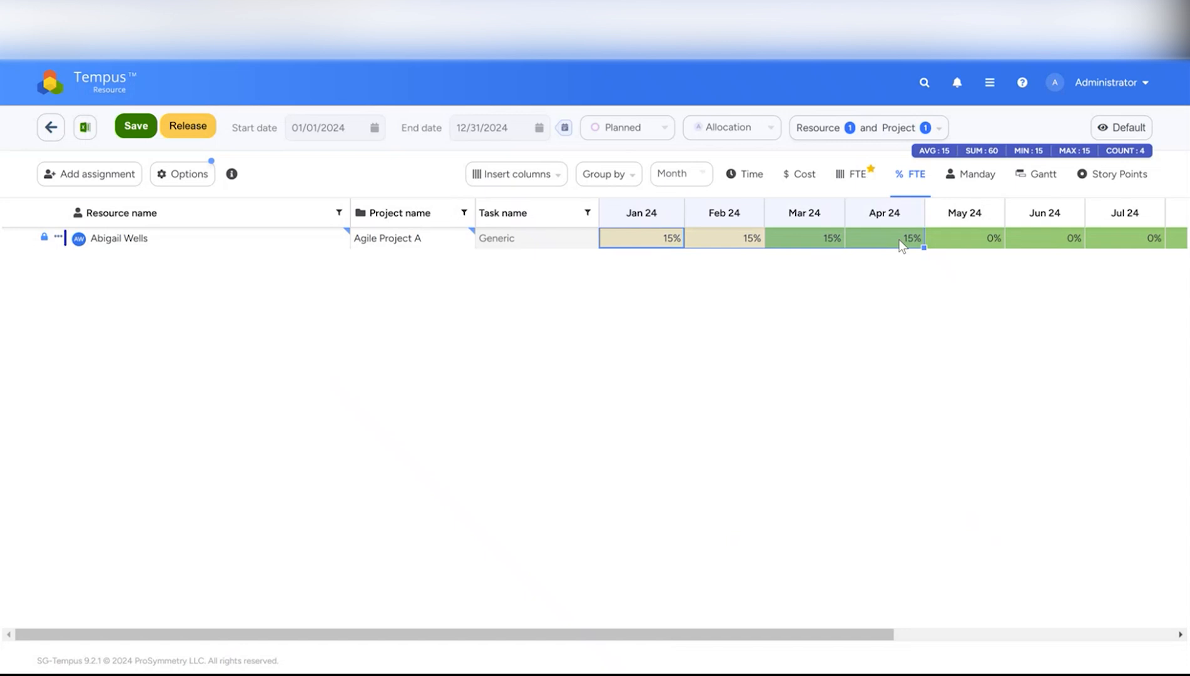
{"action": "left_click", "coordinate": [671, 240]}
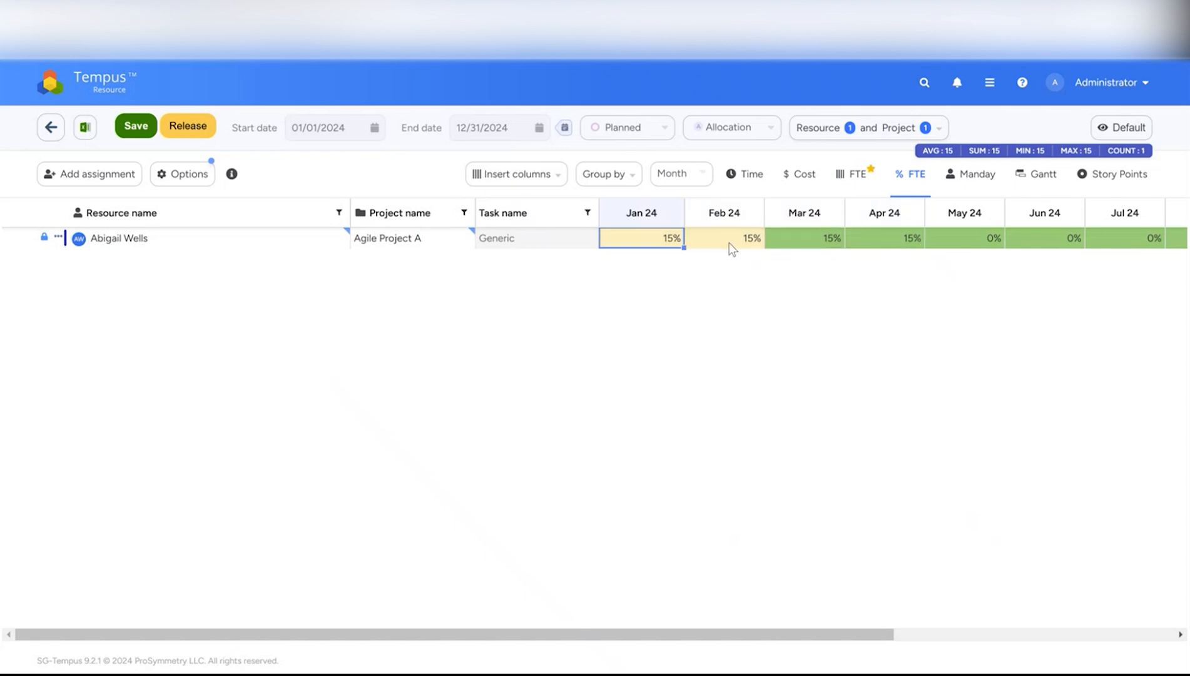
{"action": "left_click", "coordinate": [133, 126]}
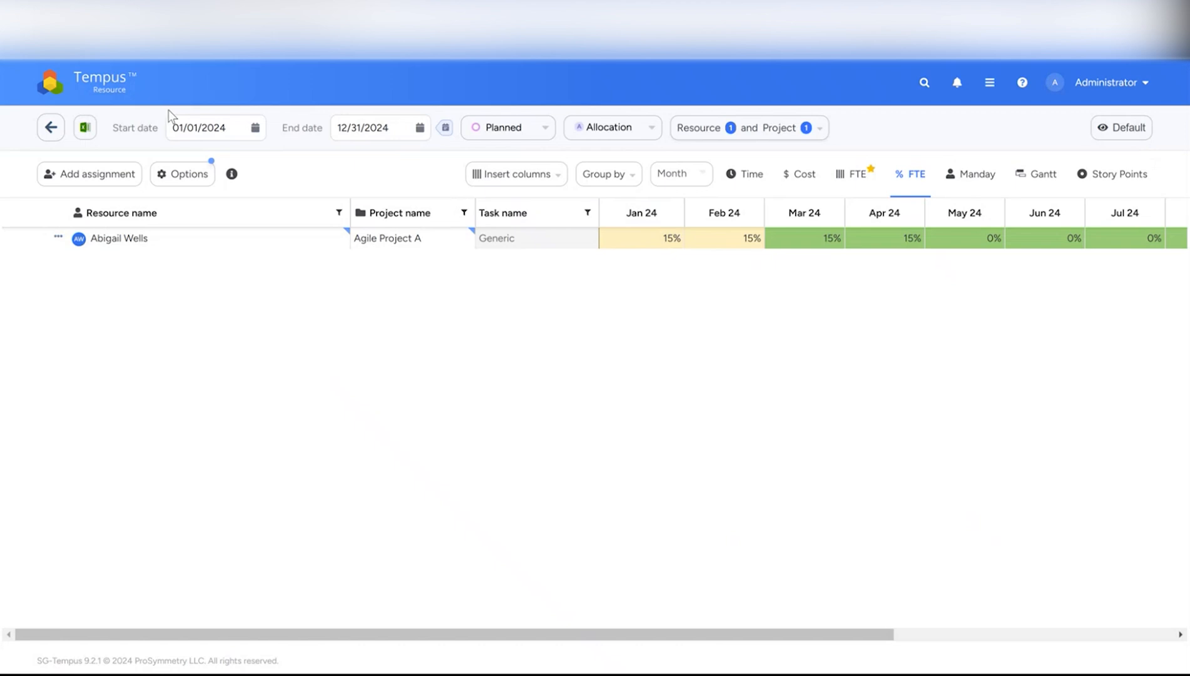
- Clear all selected resources and projects from the Default selection
{"action": "left_click", "coordinate": [751, 127]}
{"action": "left_click", "coordinate": [669, 198]}
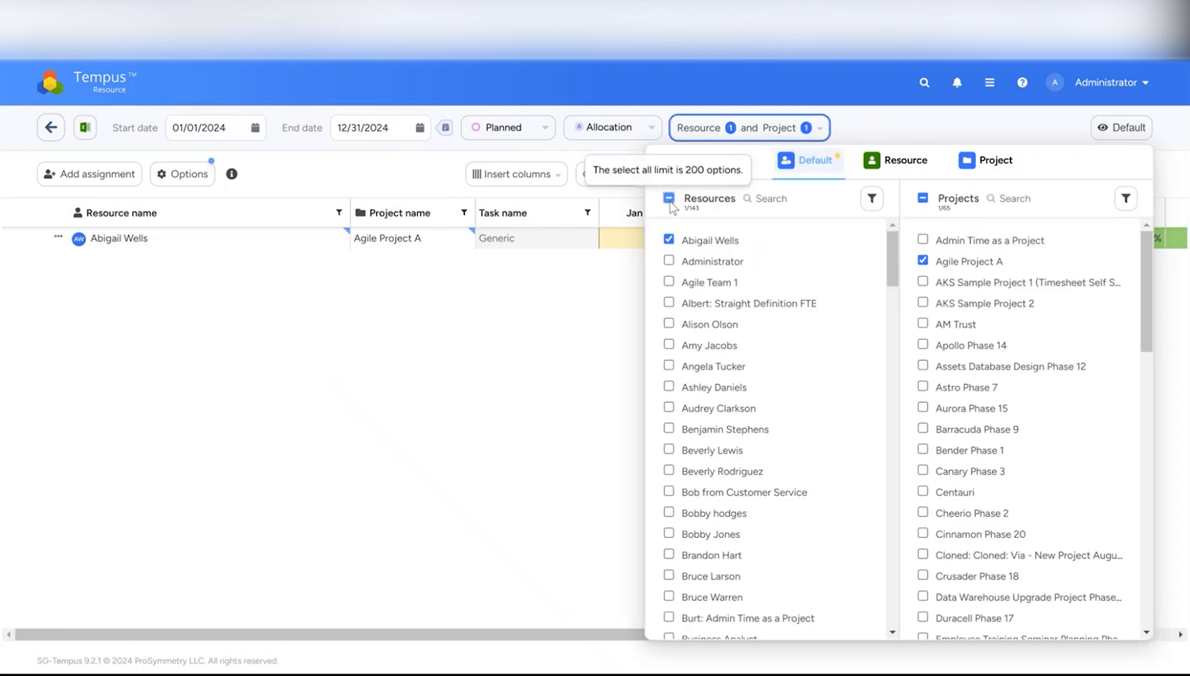
{"action": "left_click", "coordinate": [923, 198]}
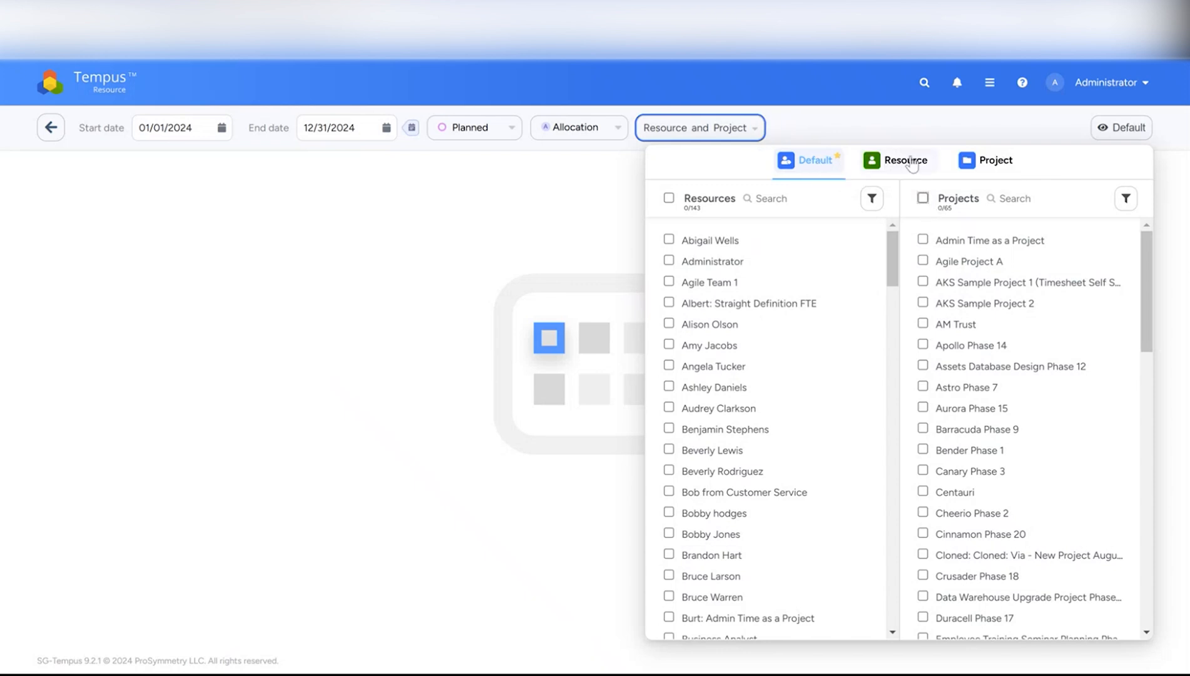
- Show all project assignments of the fourth and fifth listed resources, using the Resource selection mode
{"action": "left_click", "coordinate": [913, 164]}
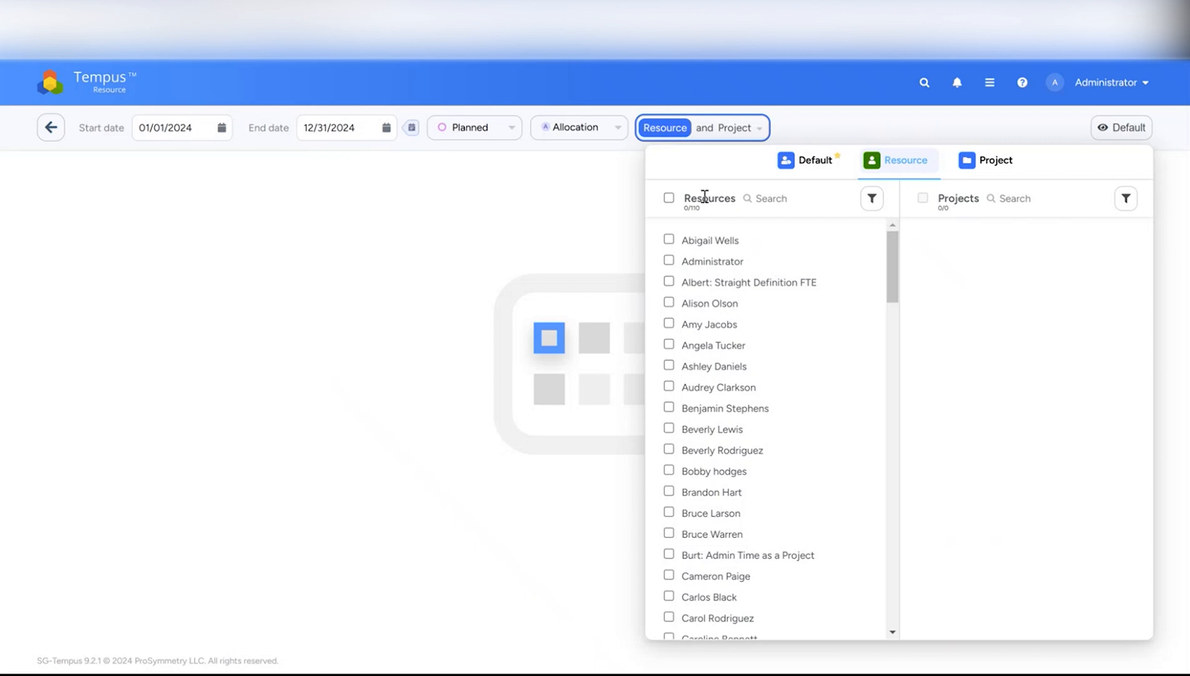
{"action": "left_click", "coordinate": [669, 303]}
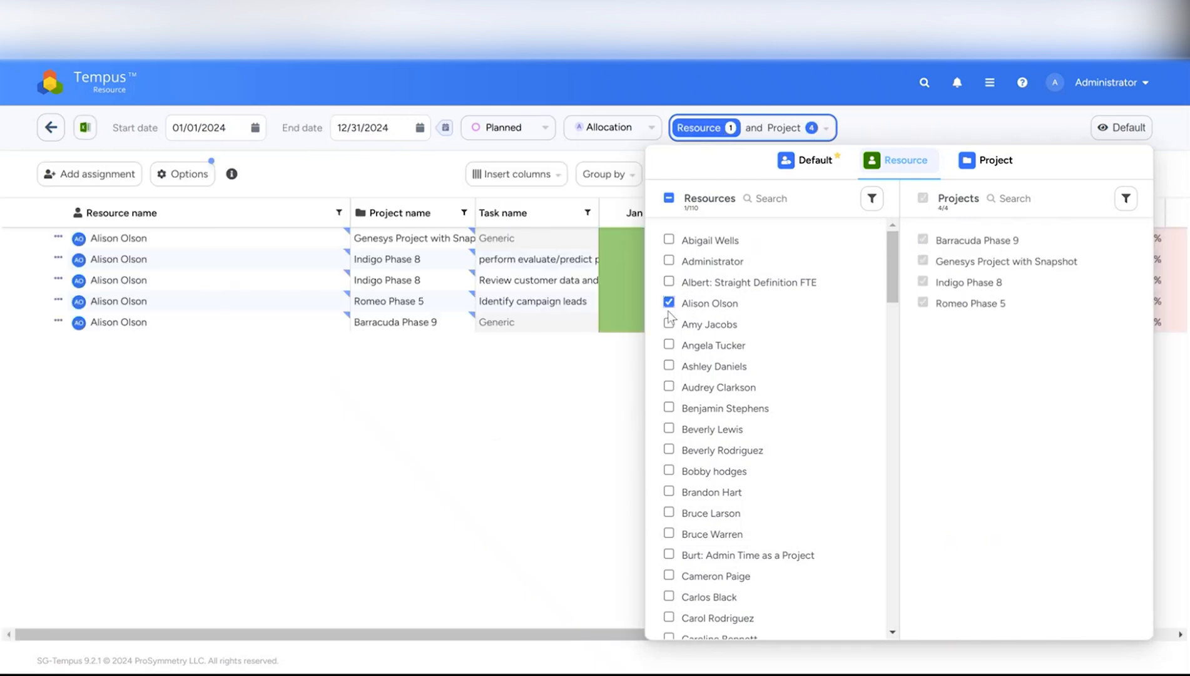
{"action": "left_click", "coordinate": [670, 325]}
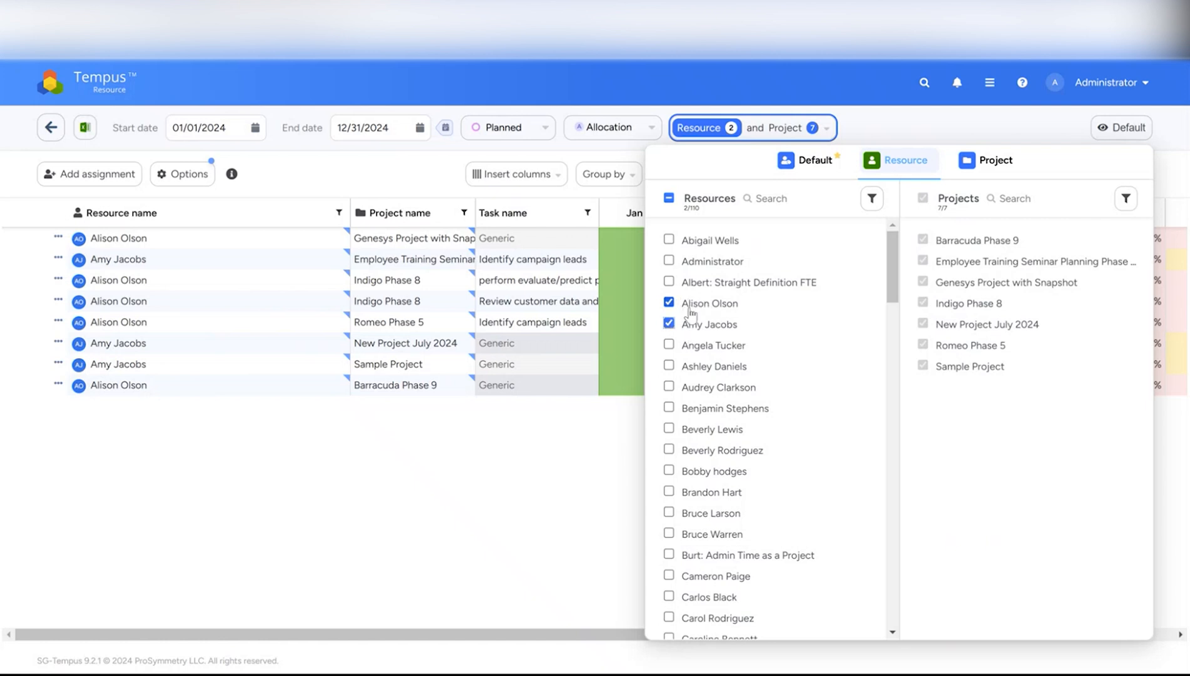
{"action": "left_click", "coordinate": [591, 438]}
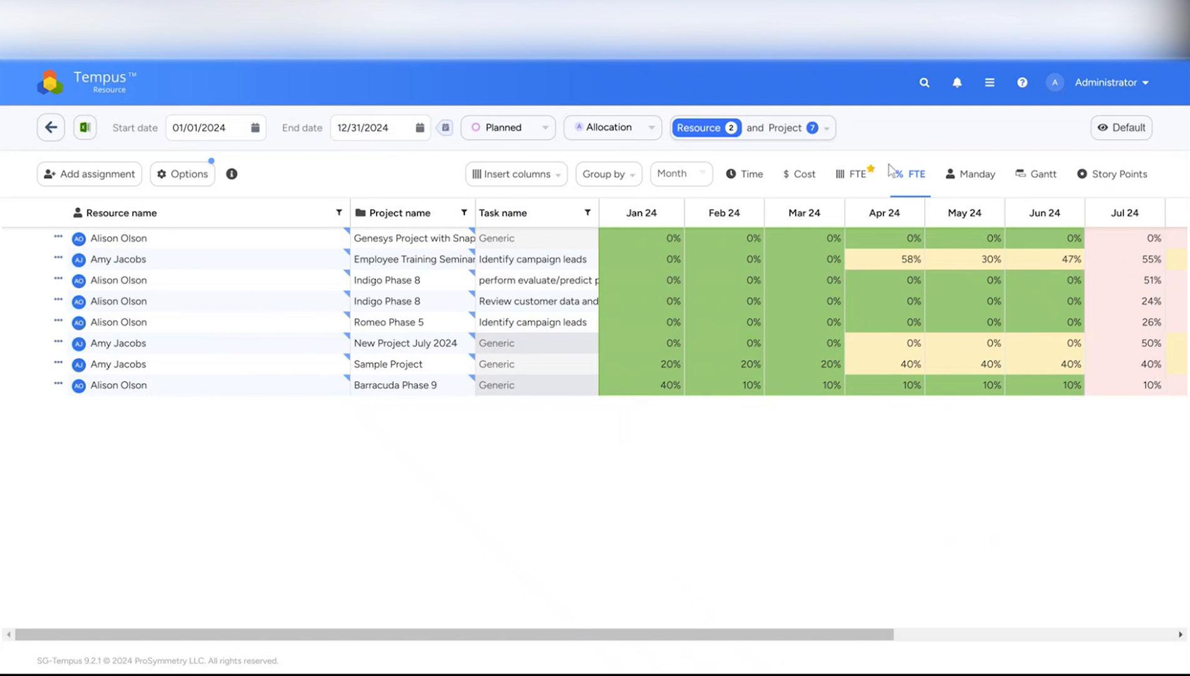
- Replace the resource selection with Agile Project A, AKS Sample Project 2, AM Trust and Apollo Phase 14 in the Project selection mode
{"action": "left_click", "coordinate": [778, 128]}
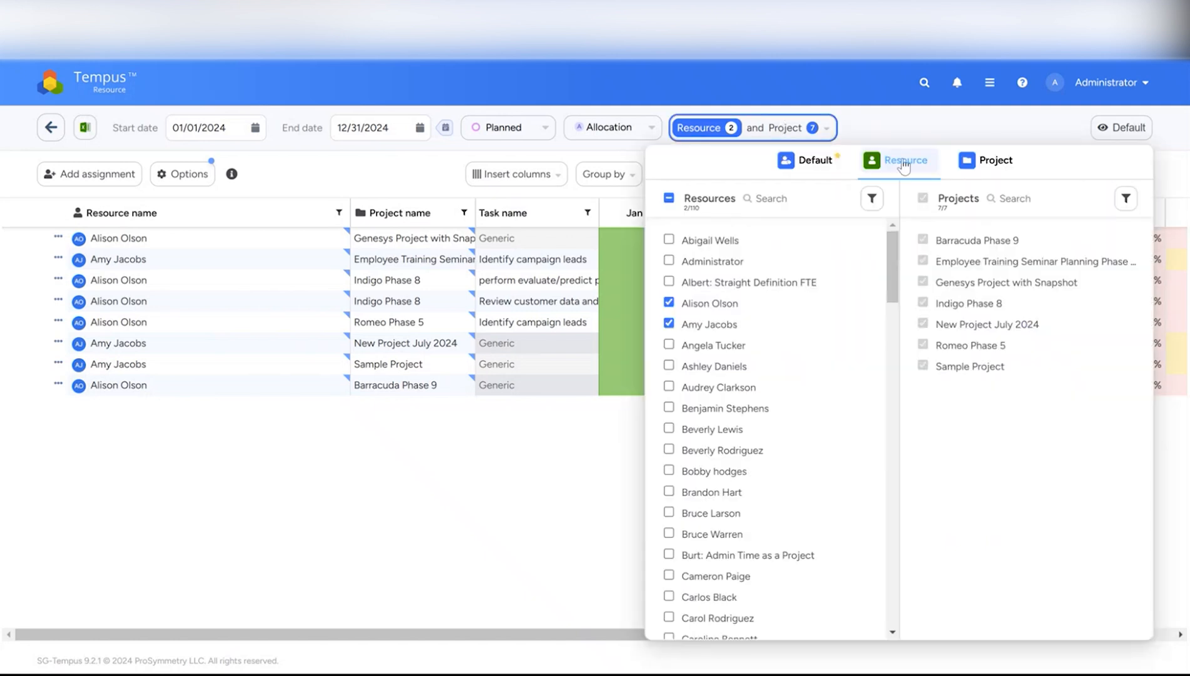
{"action": "left_click", "coordinate": [668, 198]}
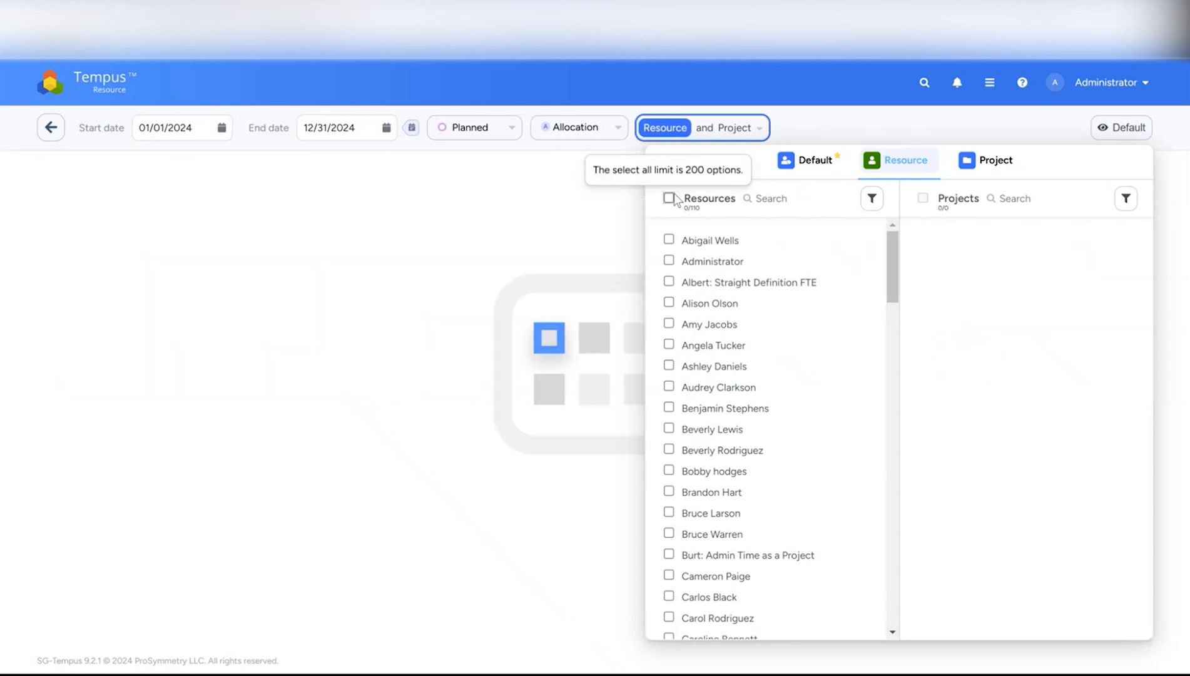
{"action": "left_click", "coordinate": [991, 162]}
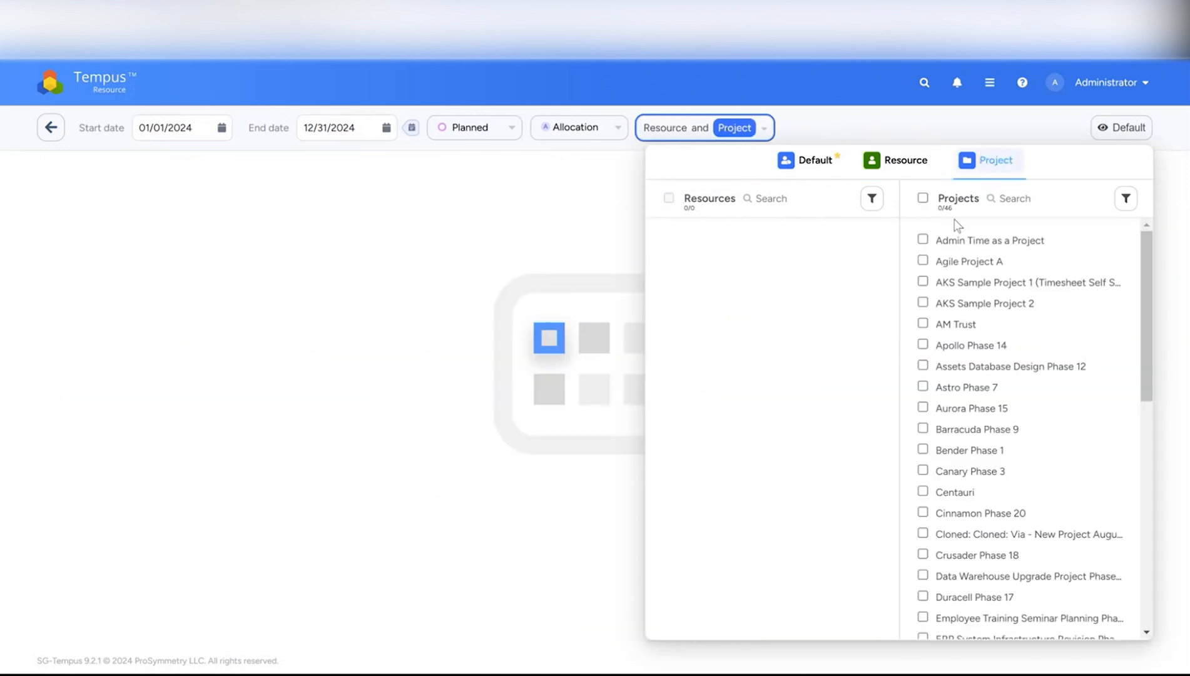
{"action": "left_click", "coordinate": [950, 264]}
{"action": "left_click", "coordinate": [938, 305]}
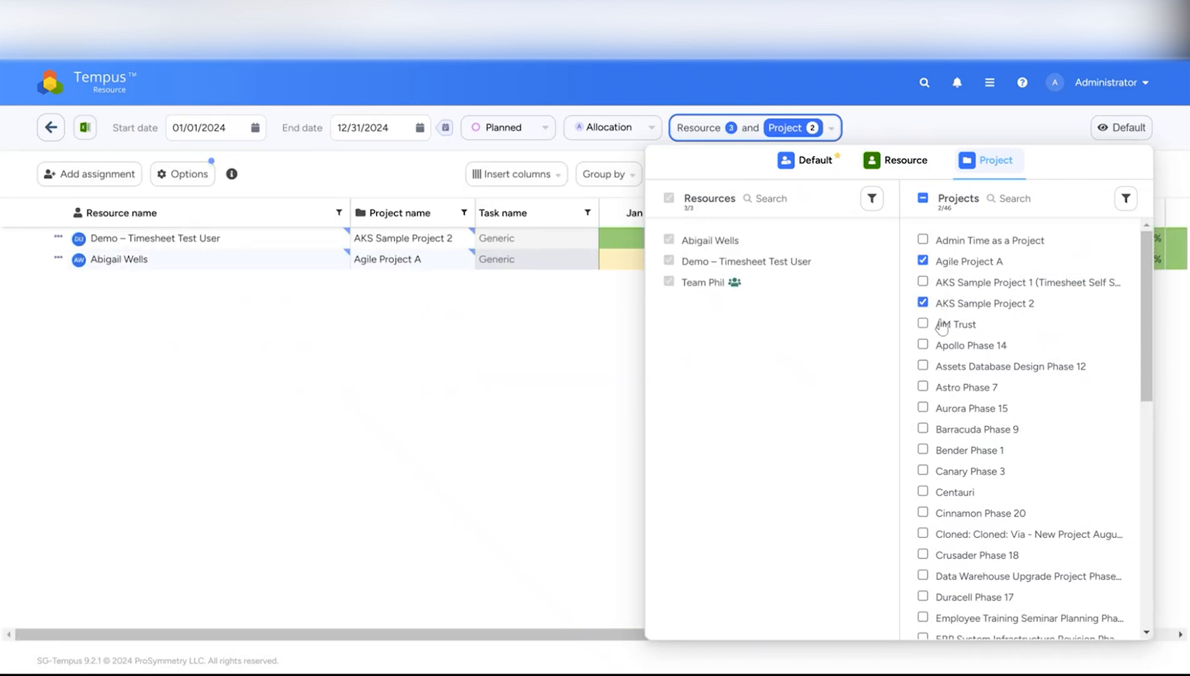
{"action": "left_click", "coordinate": [943, 324]}
{"action": "left_click", "coordinate": [950, 346]}
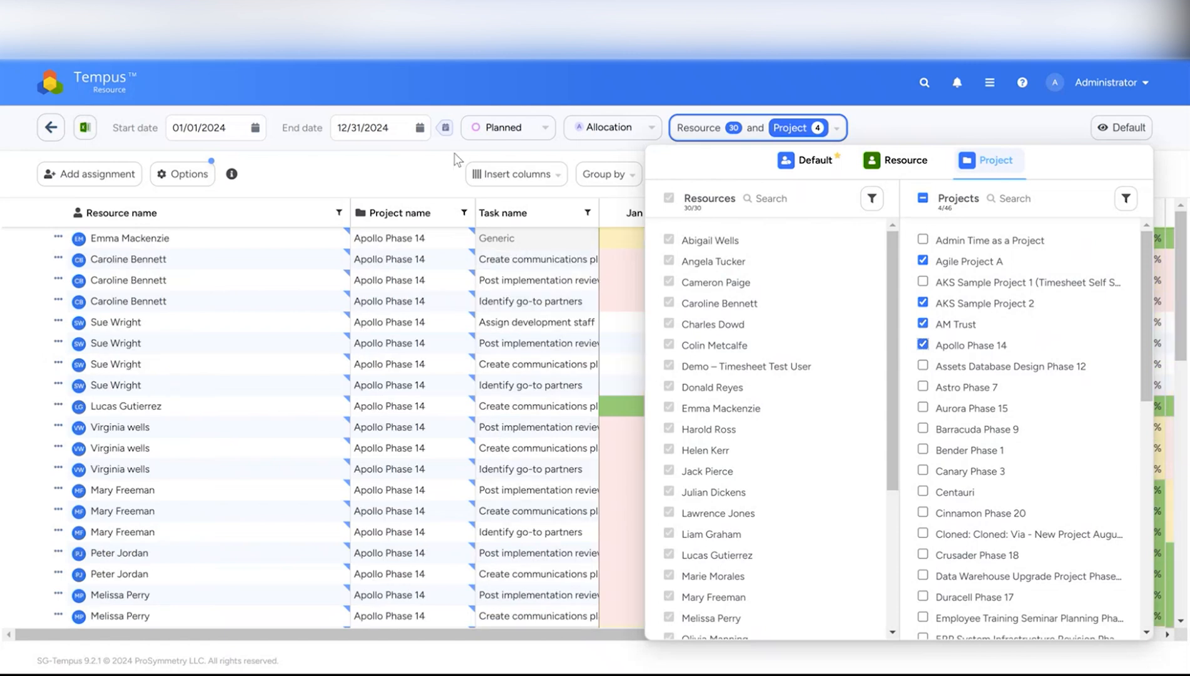
{"action": "left_click", "coordinate": [432, 170]}
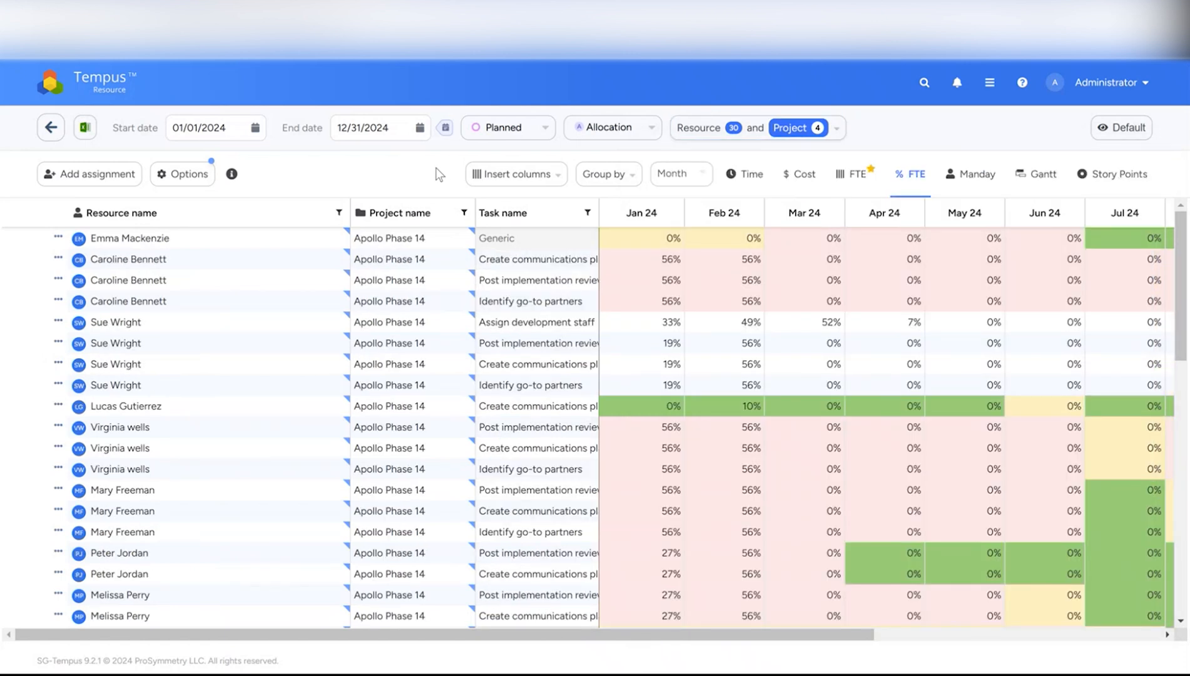
- Filter the Project mode's project list to projects whose Current Phase belongs to Phase 1
{"action": "left_click", "coordinate": [727, 129]}
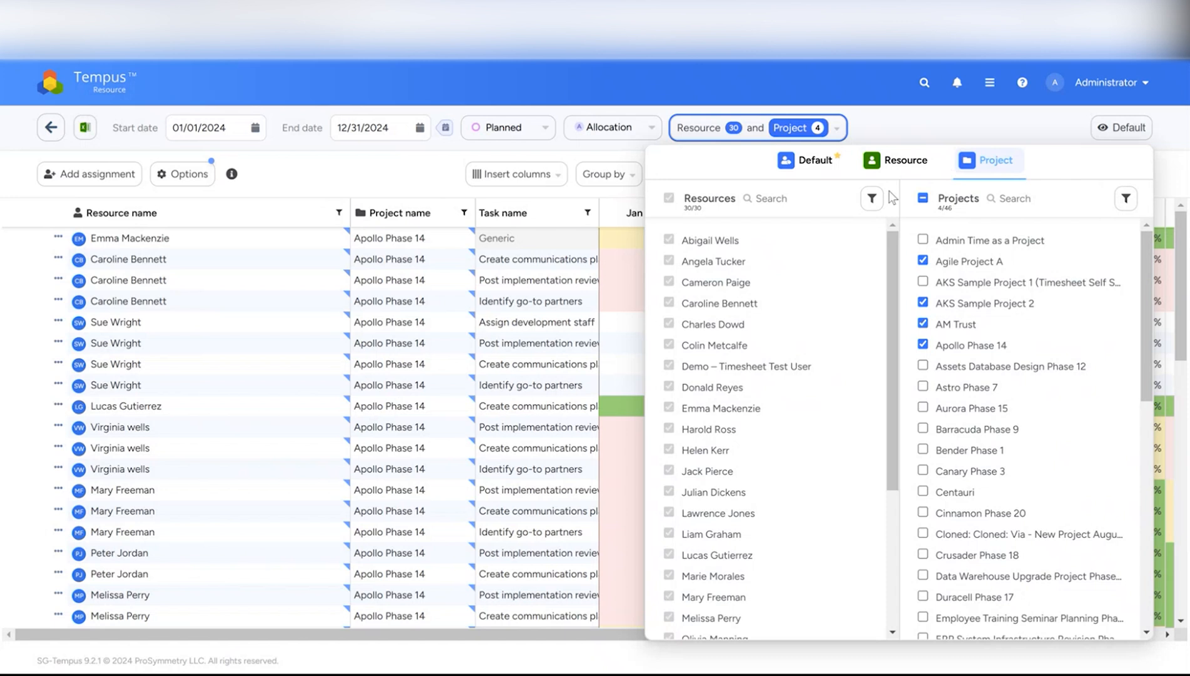
{"action": "left_click", "coordinate": [1126, 199]}
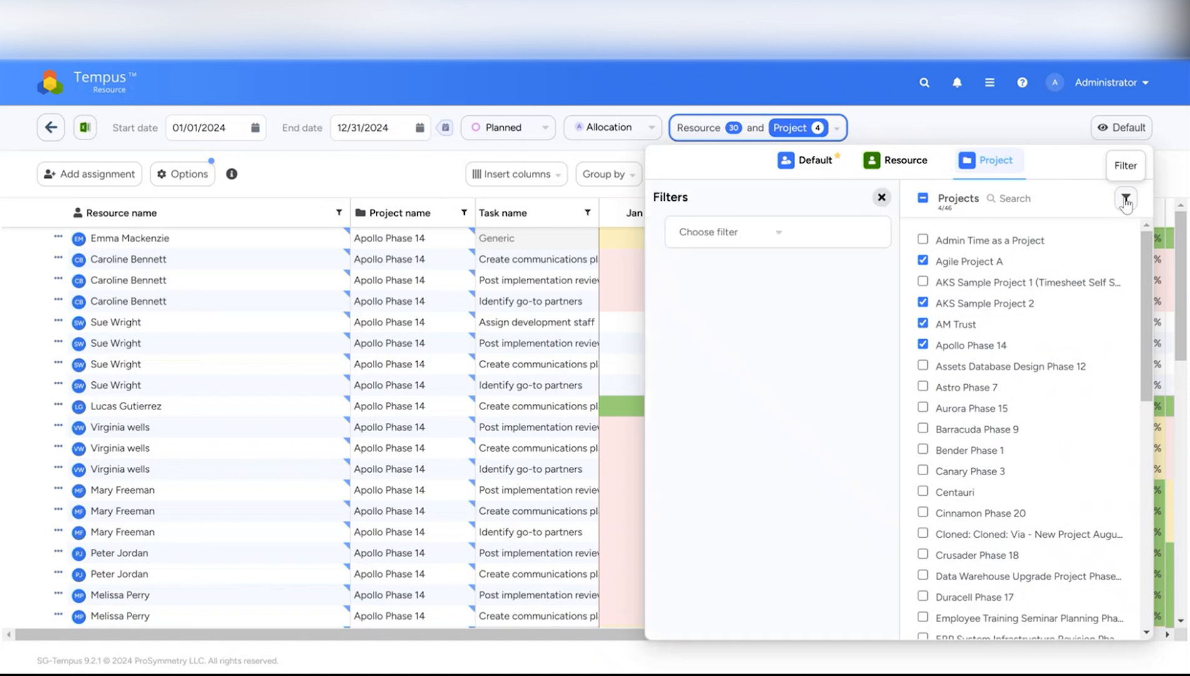
{"action": "left_click", "coordinate": [702, 234]}
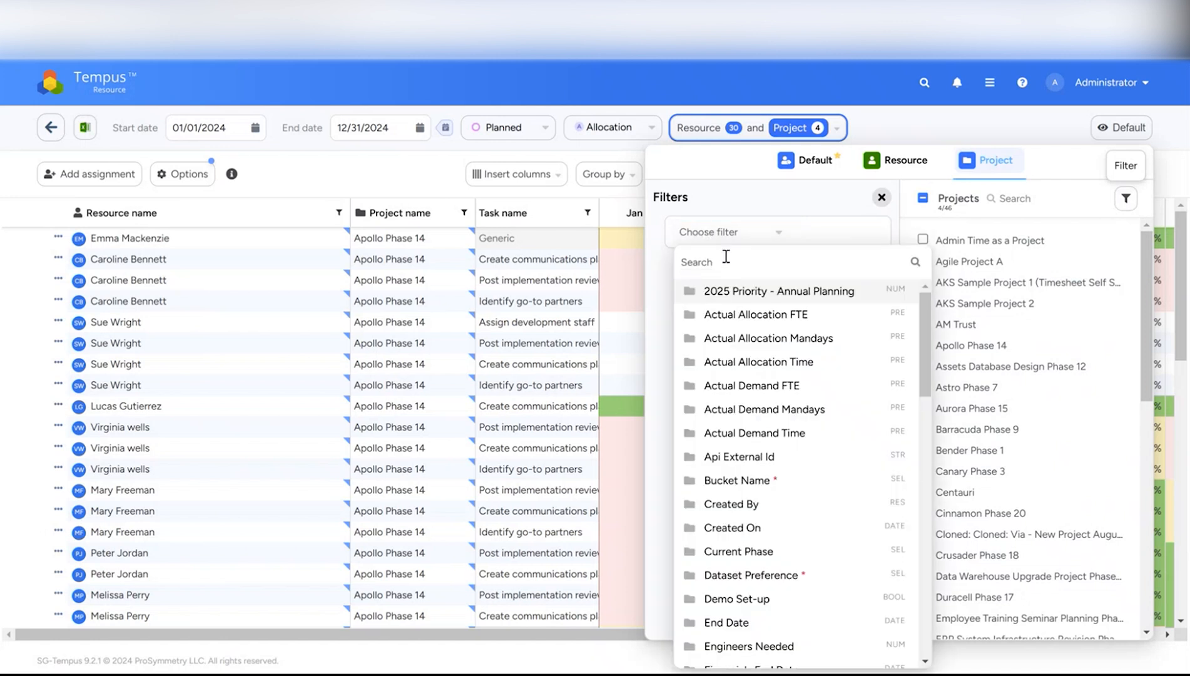
{"action": "type", "text": "phase"}
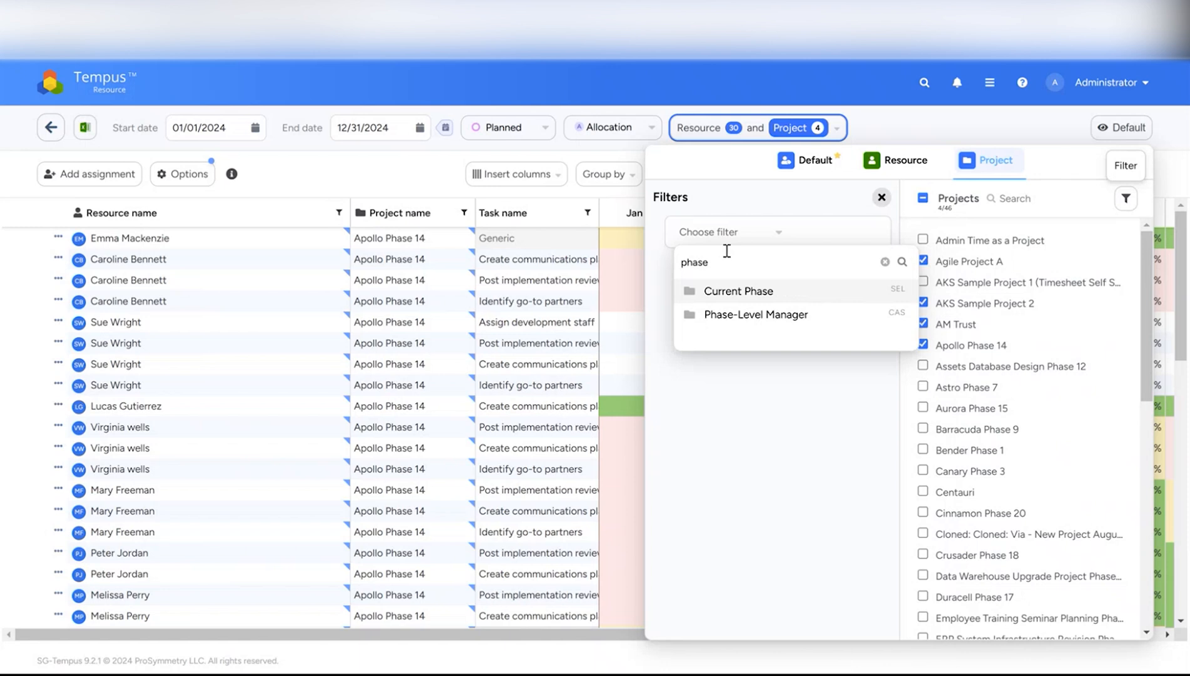
{"action": "left_click", "coordinate": [733, 291]}
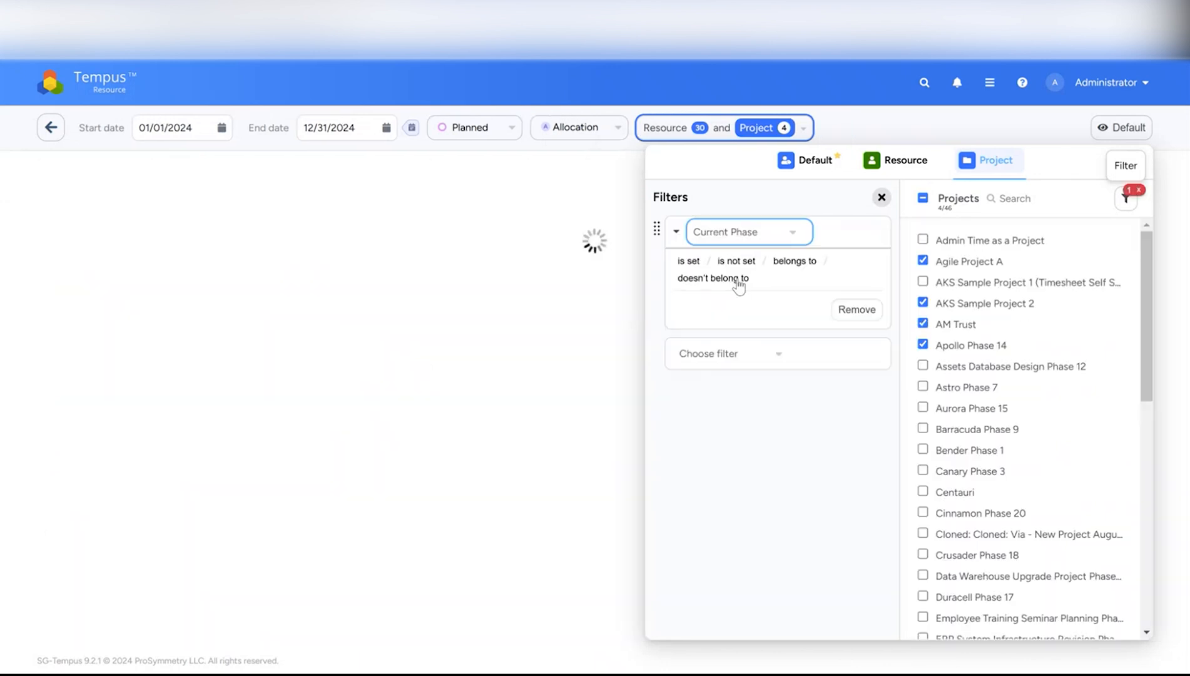
{"action": "left_click", "coordinate": [790, 262]}
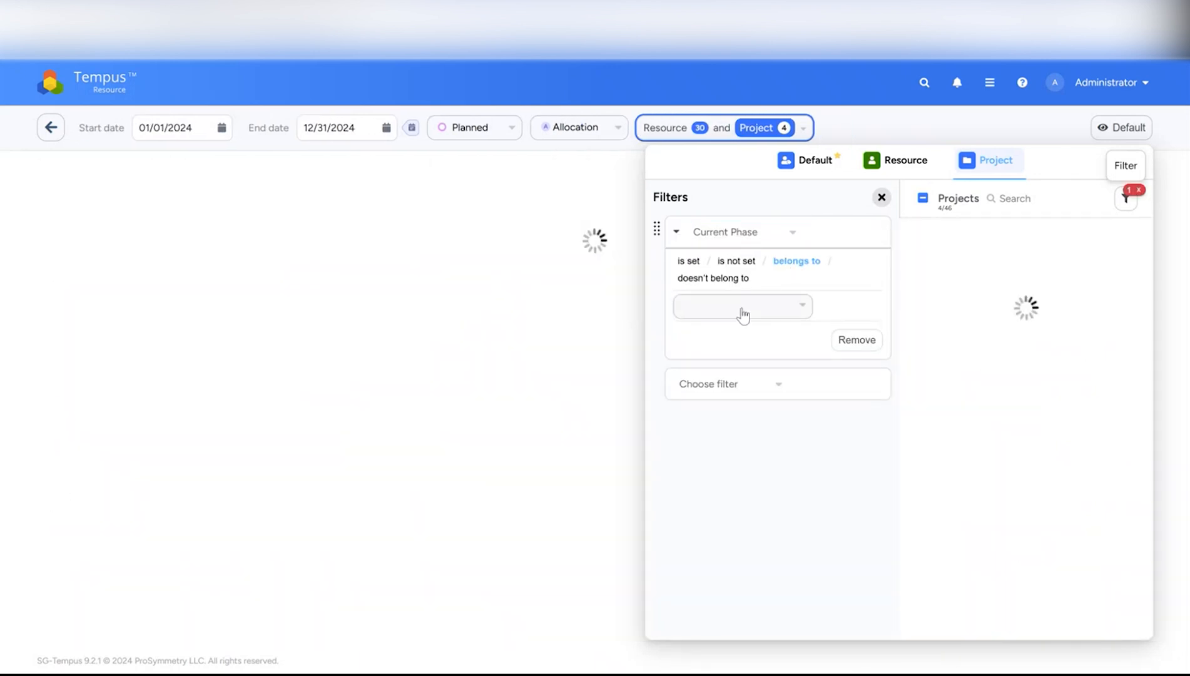
{"action": "left_click", "coordinate": [742, 307]}
{"action": "left_click", "coordinate": [706, 370]}
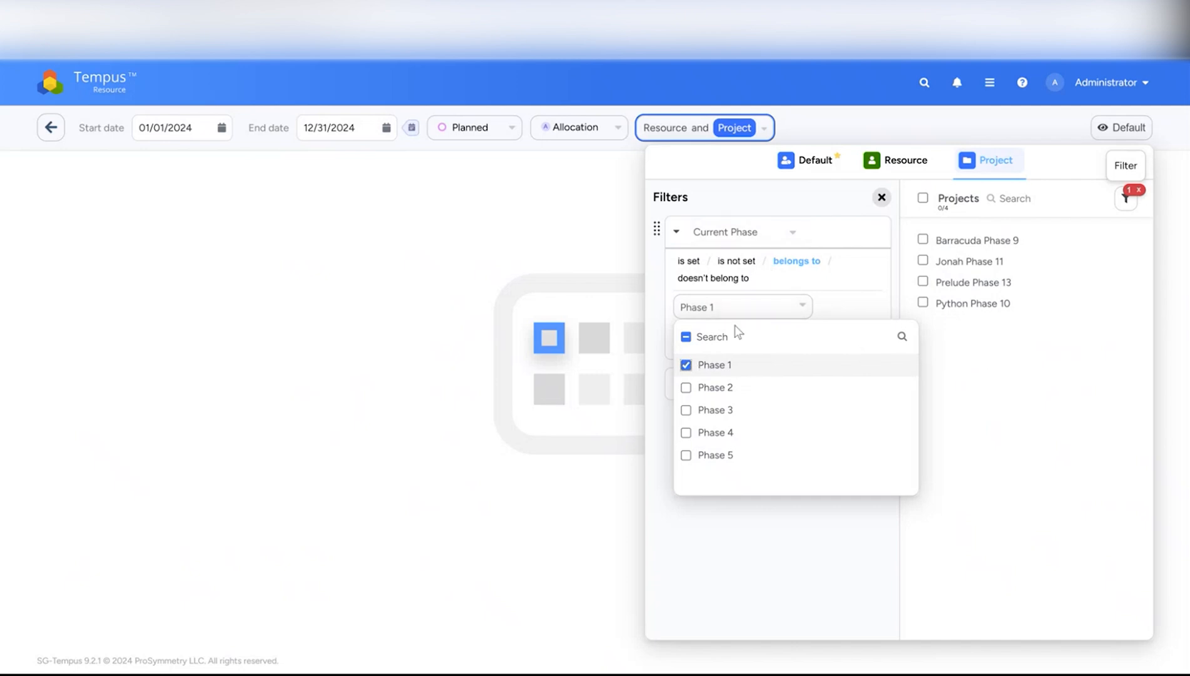
{"action": "left_click", "coordinate": [972, 369]}
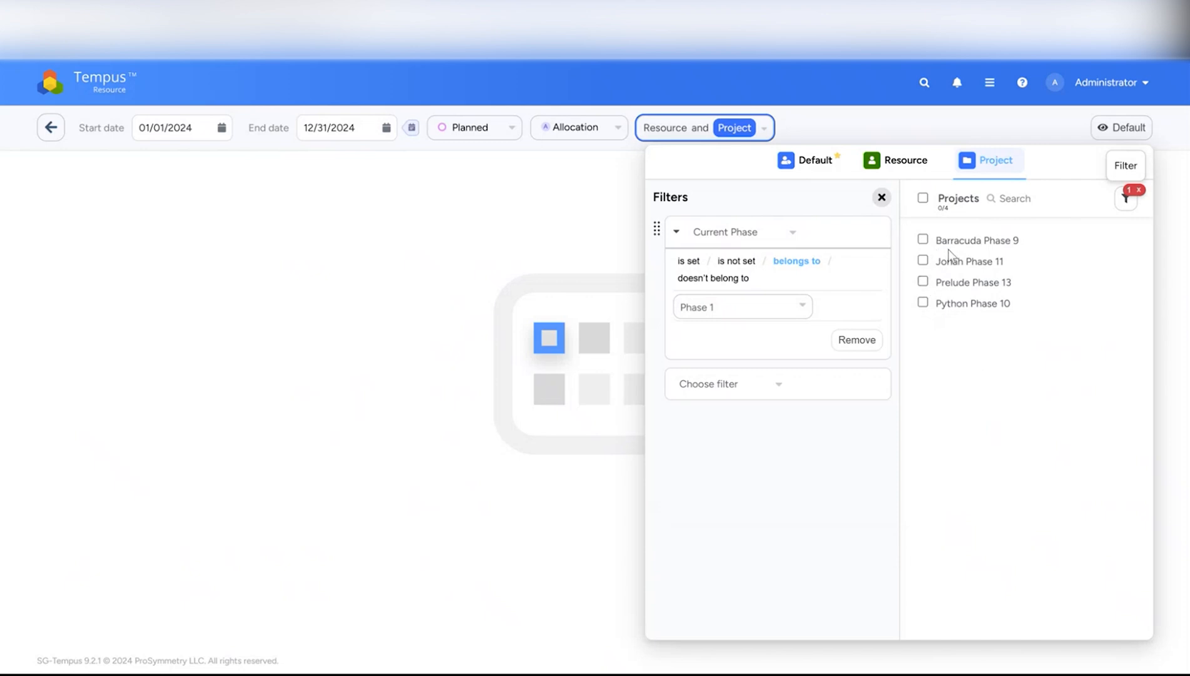
- Select all the filtered projects, Barracuda Phase 9, Jonah Phase 11, Prelude Phase 13 and Python Phase 10, and clear the project filter
{"action": "left_click", "coordinate": [923, 199]}
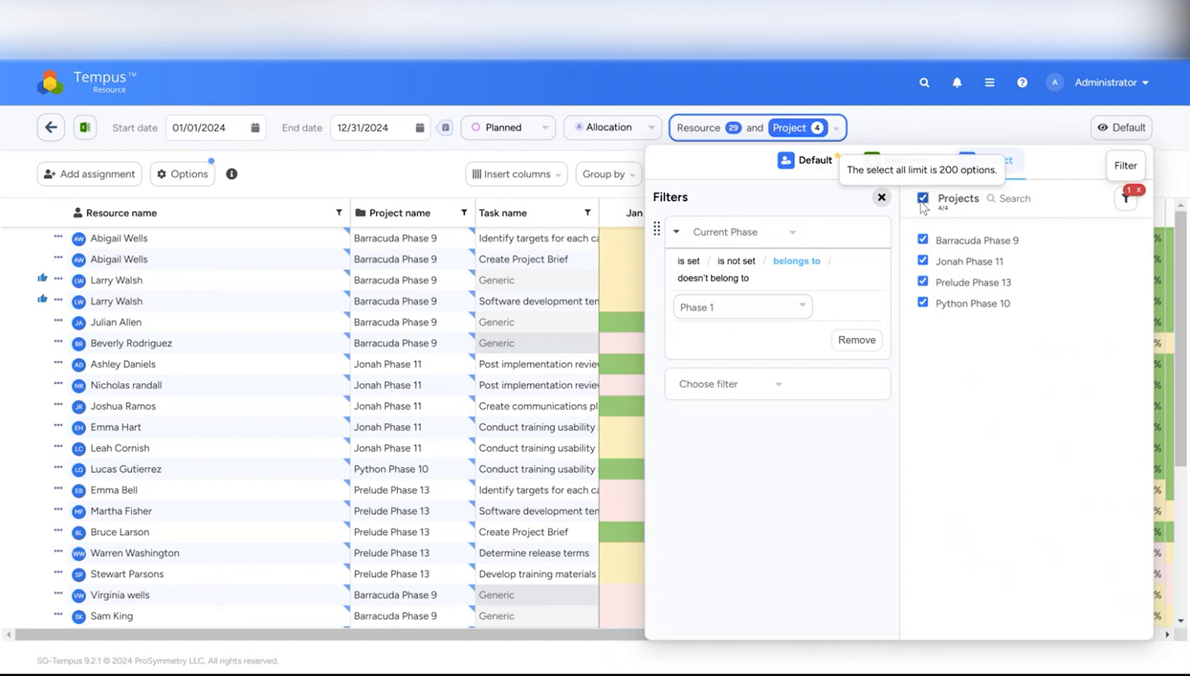
{"action": "left_click", "coordinate": [1138, 195]}
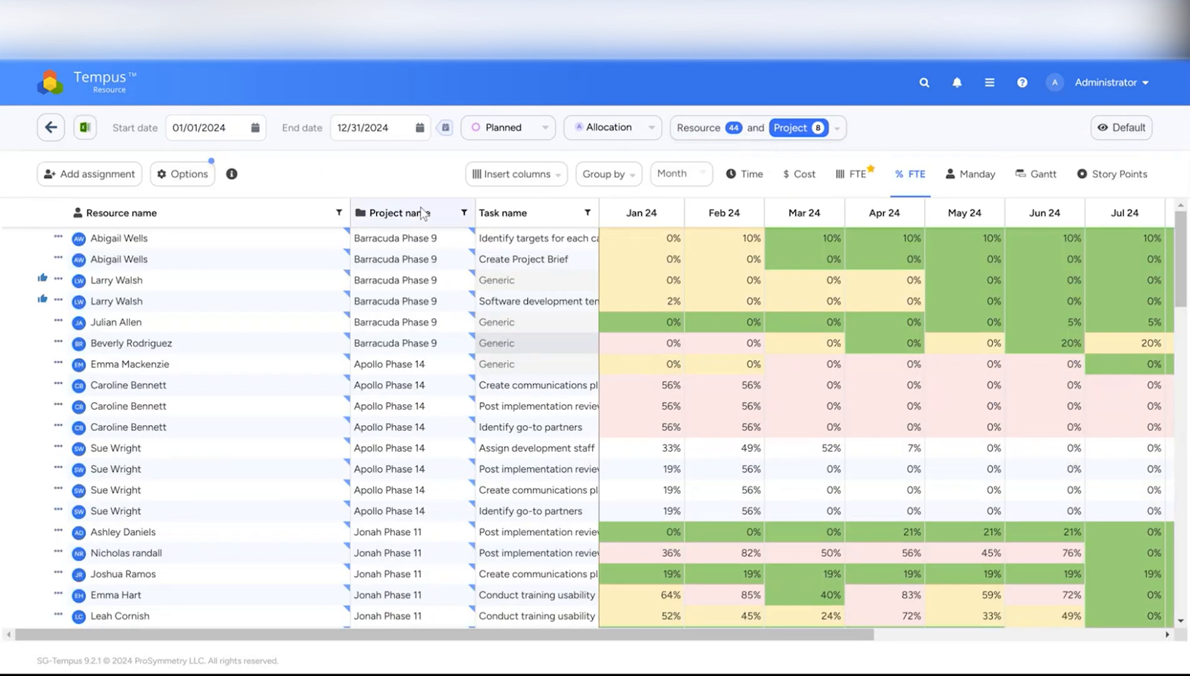
- Examine the fields for adding a new assignment and the available grid options
{"action": "left_click", "coordinate": [106, 180]}
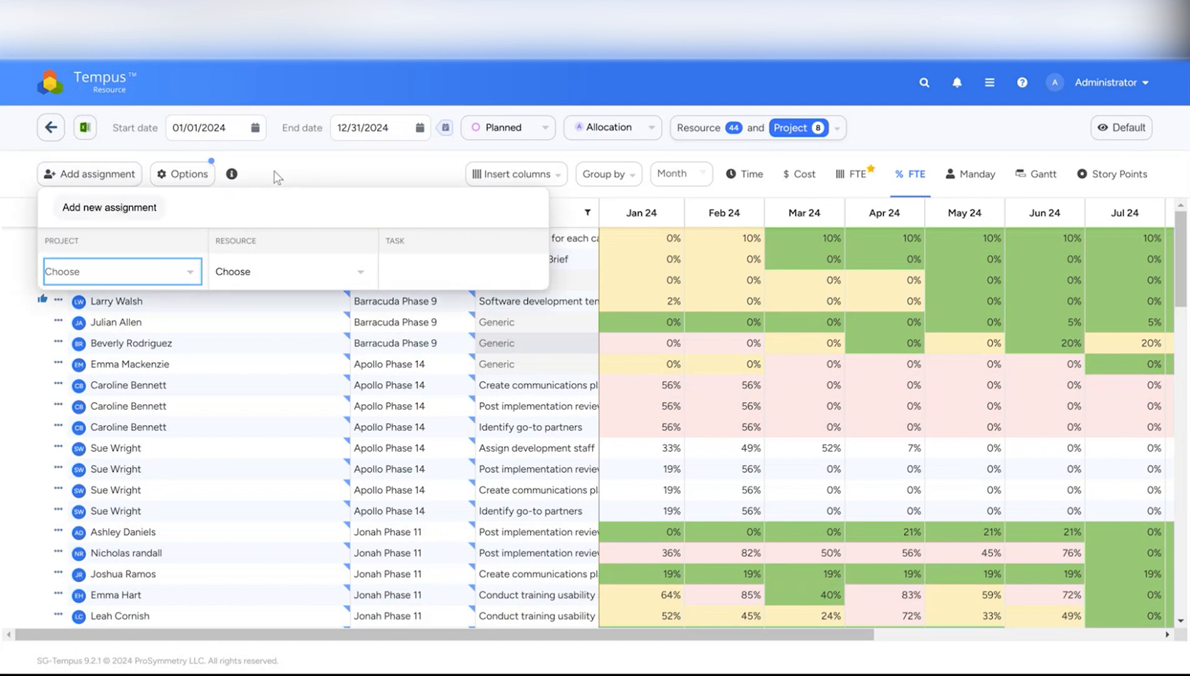
{"action": "left_click", "coordinate": [319, 166]}
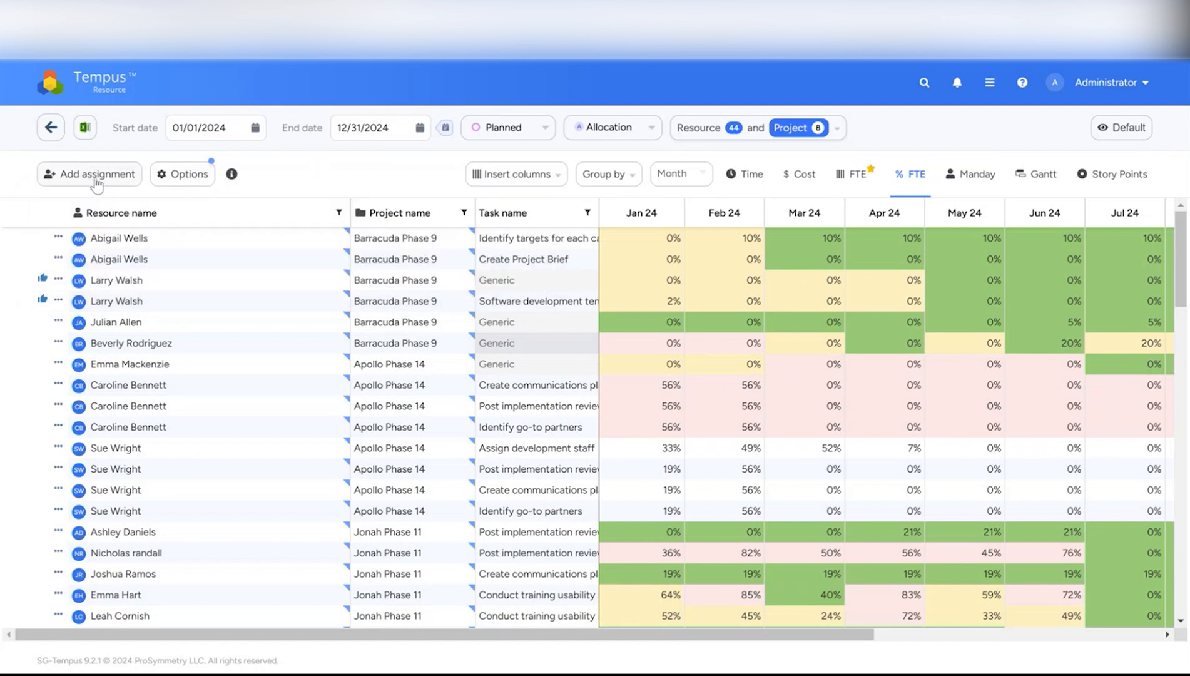
{"action": "left_click", "coordinate": [168, 177]}
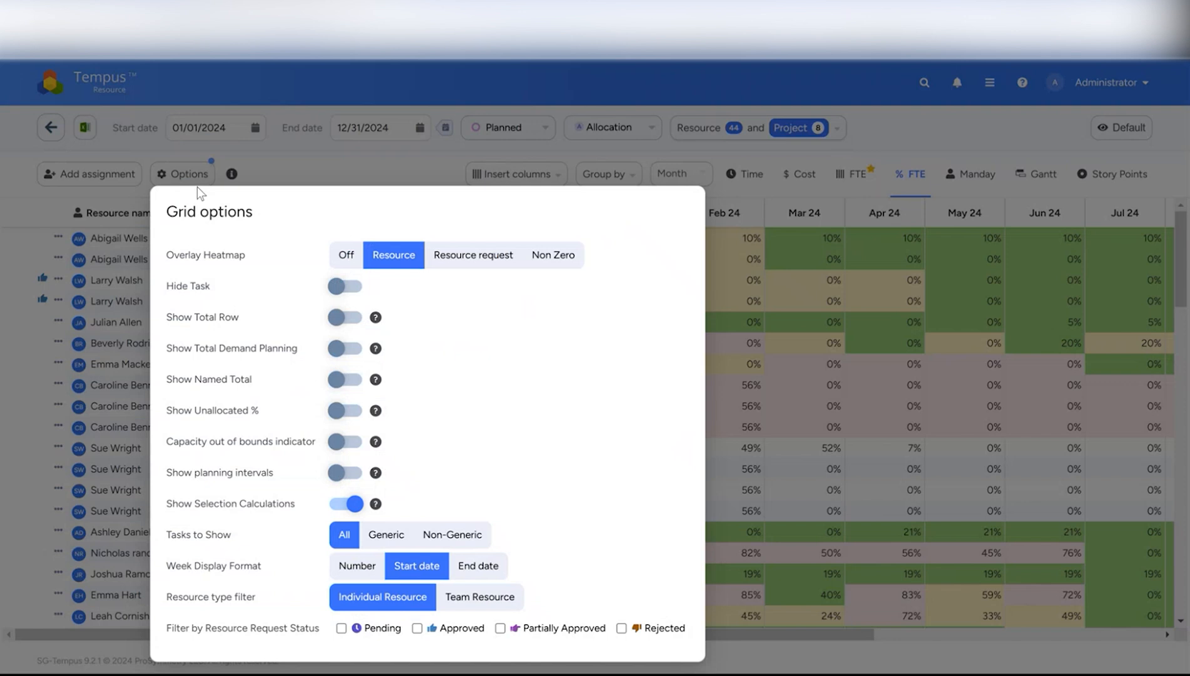
{"action": "left_click", "coordinate": [285, 162]}
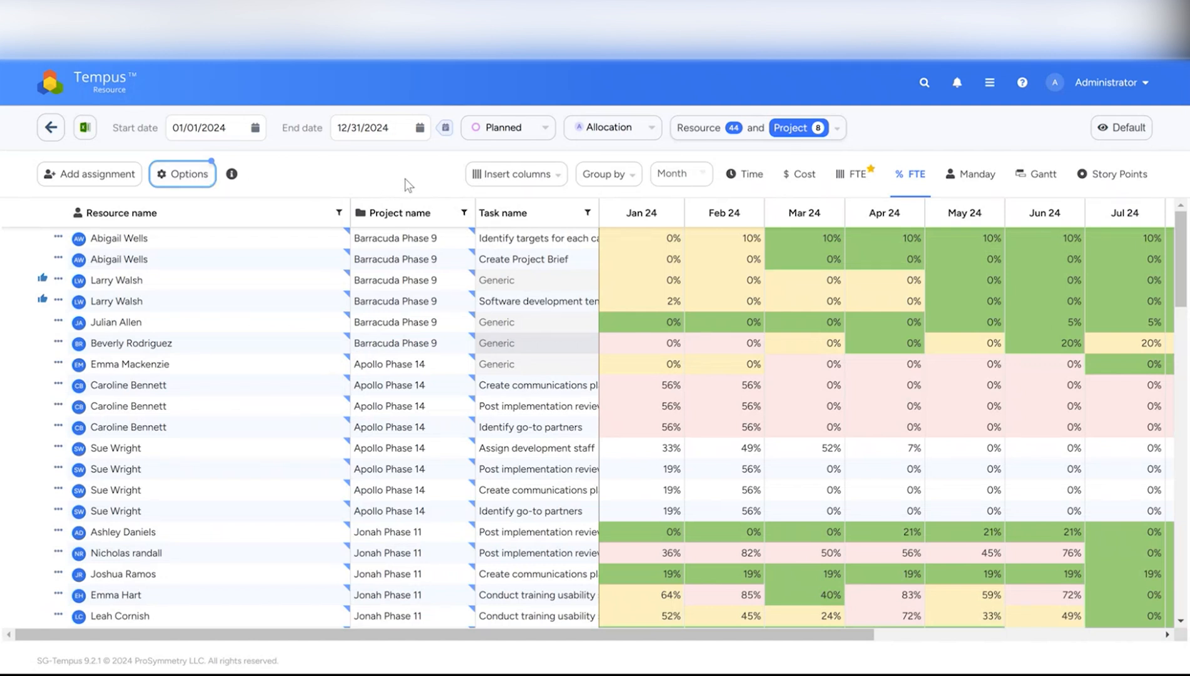
- Insert the project attribute Senior Leader as an additional column in the grid
{"action": "left_click", "coordinate": [486, 177]}
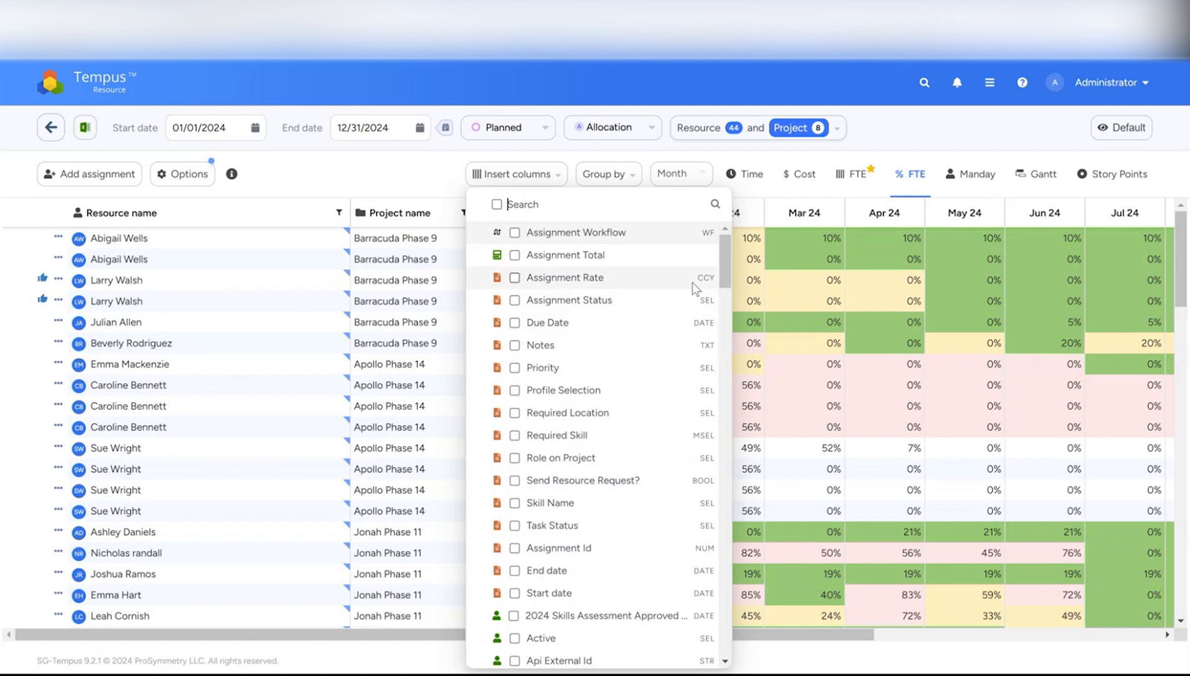
{"action": "left_click_drag", "start_coordinate": [723, 264], "coordinate": [731, 317]}
{"action": "scroll", "coordinate": [605, 314], "scroll_direction": "down", "scroll_amount": 3}
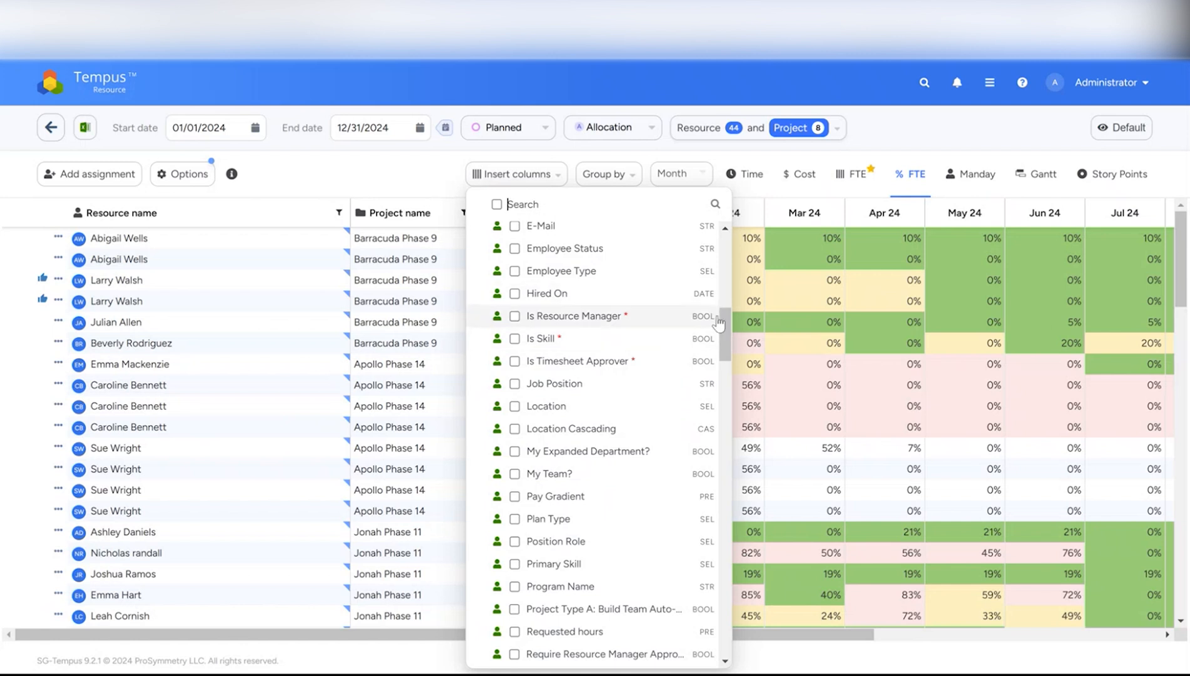
{"action": "left_click_drag", "start_coordinate": [727, 319], "coordinate": [737, 494]}
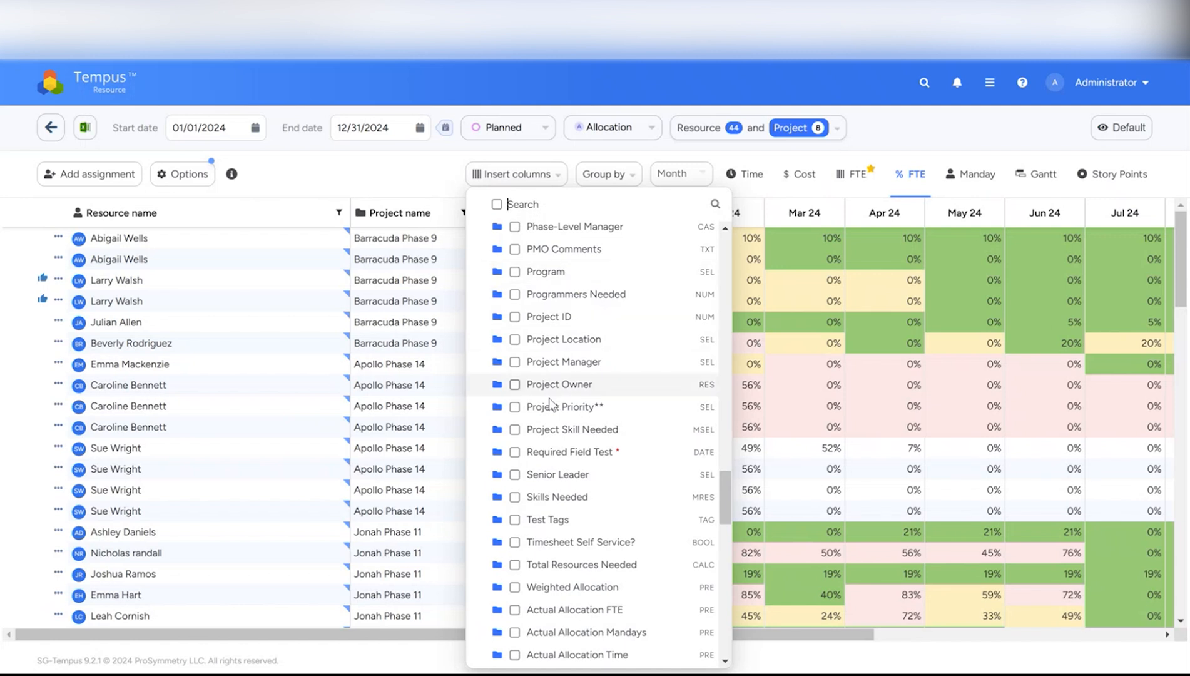
{"action": "left_click", "coordinate": [529, 477]}
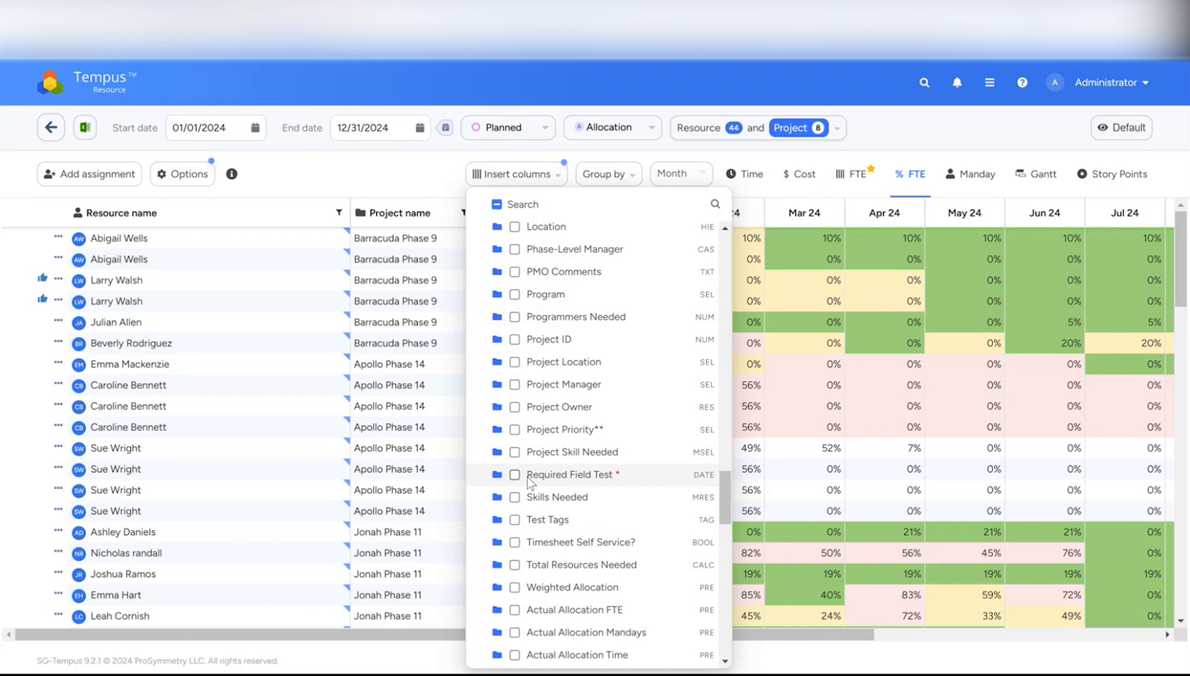
{"action": "left_click", "coordinate": [435, 210]}
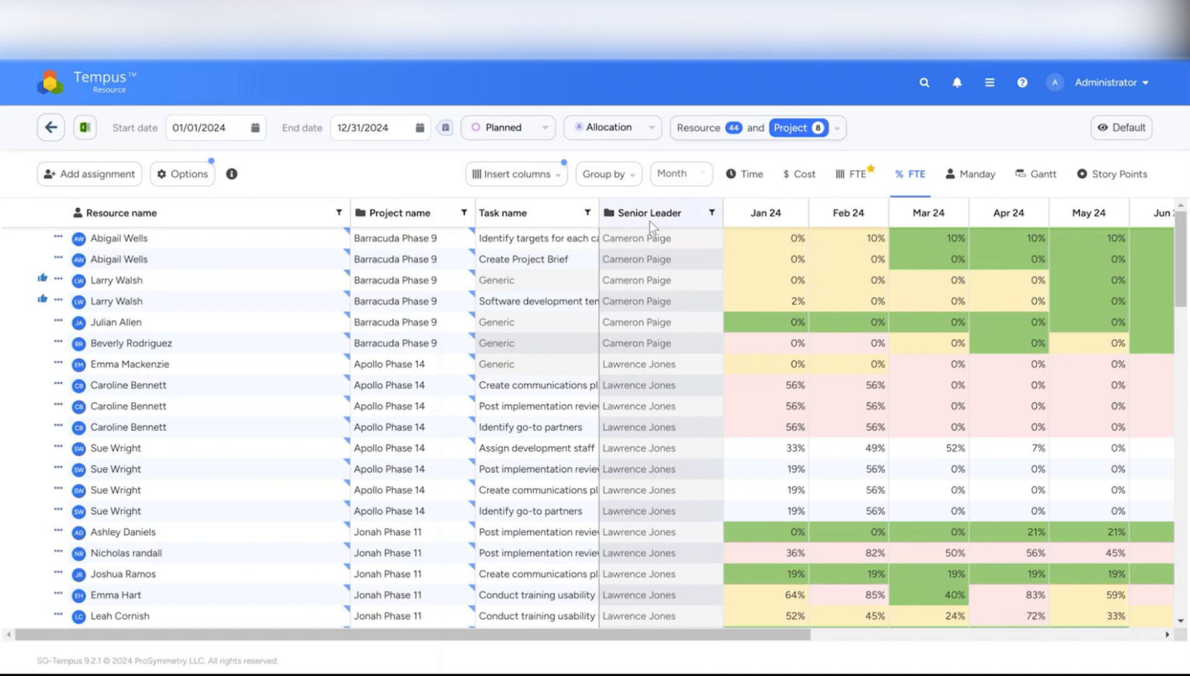
- Examine the remaining insertable columns down to the skill attributes at the end of the list
{"action": "left_click", "coordinate": [539, 174]}
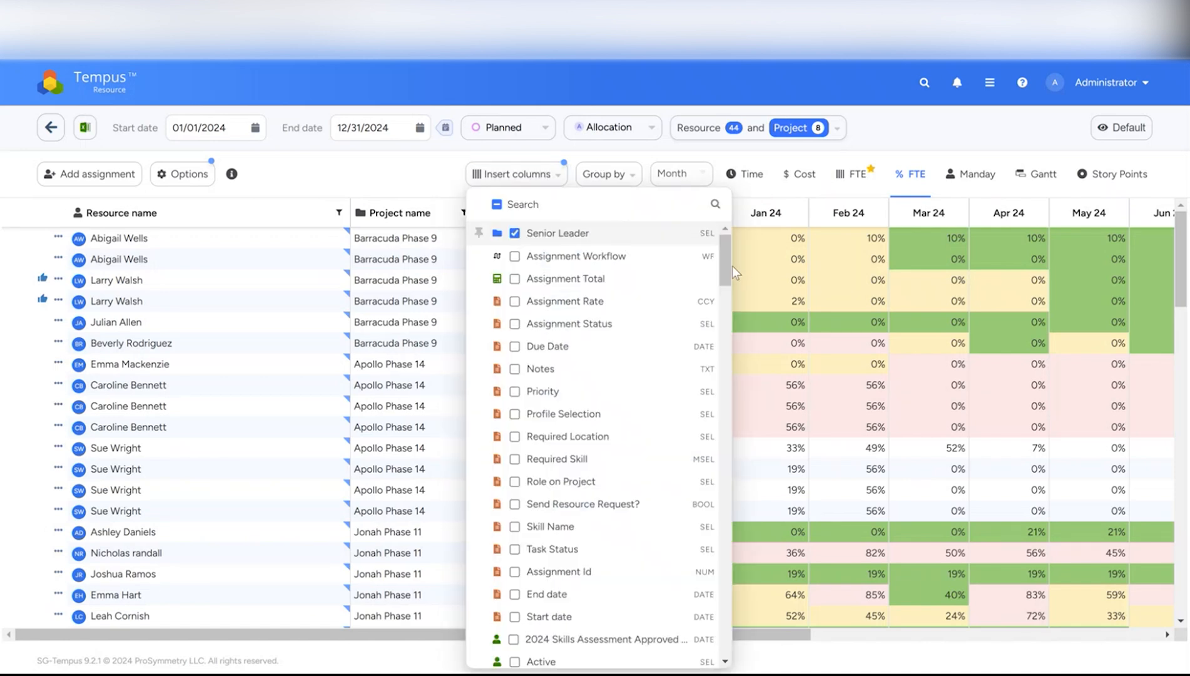
{"action": "left_click_drag", "start_coordinate": [725, 265], "coordinate": [750, 654]}
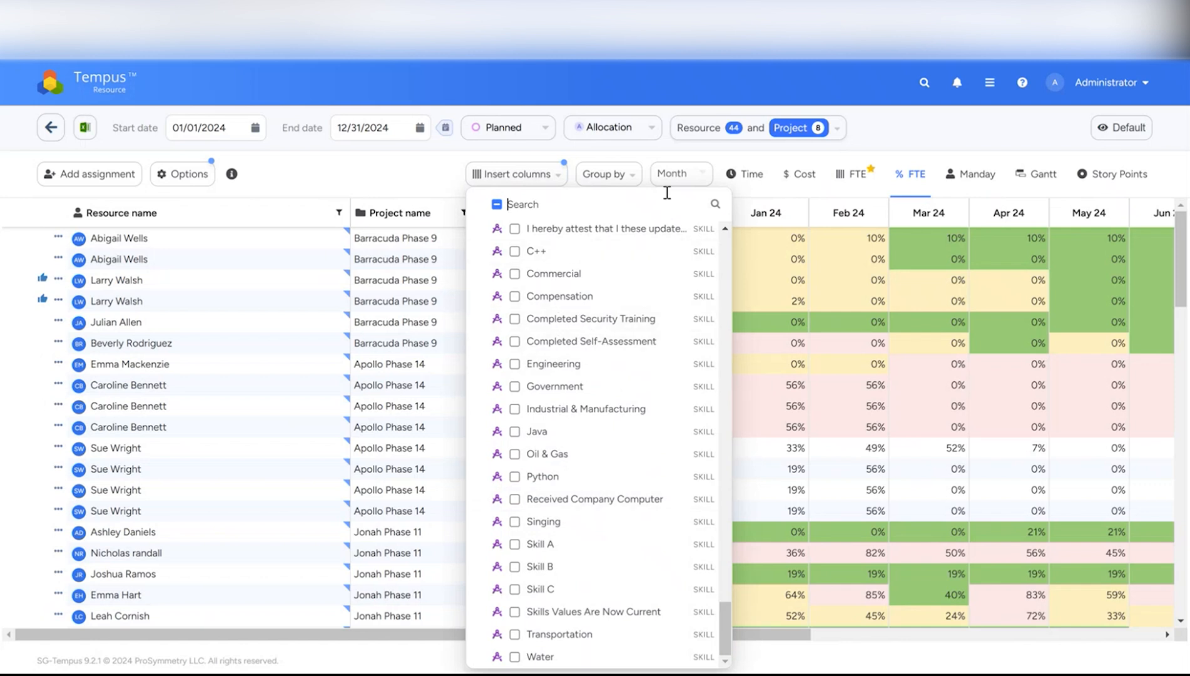
{"action": "left_click", "coordinate": [429, 170]}
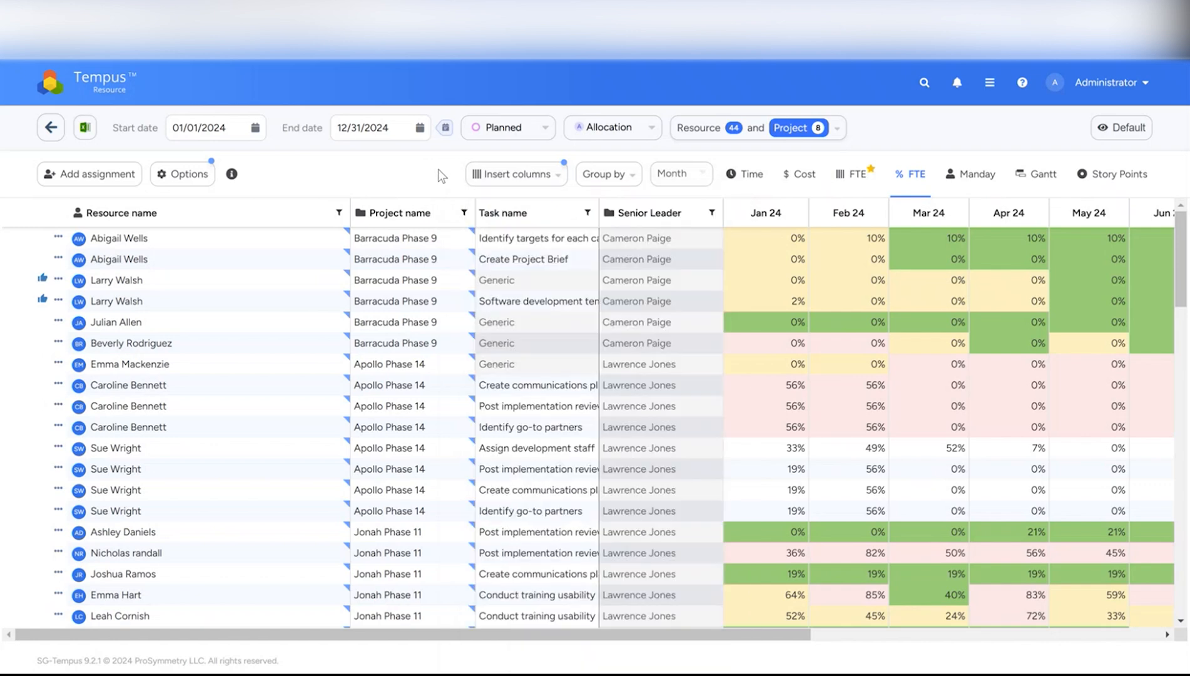
- Group the grid rows by the resource attribute Department
{"action": "left_click", "coordinate": [614, 173]}
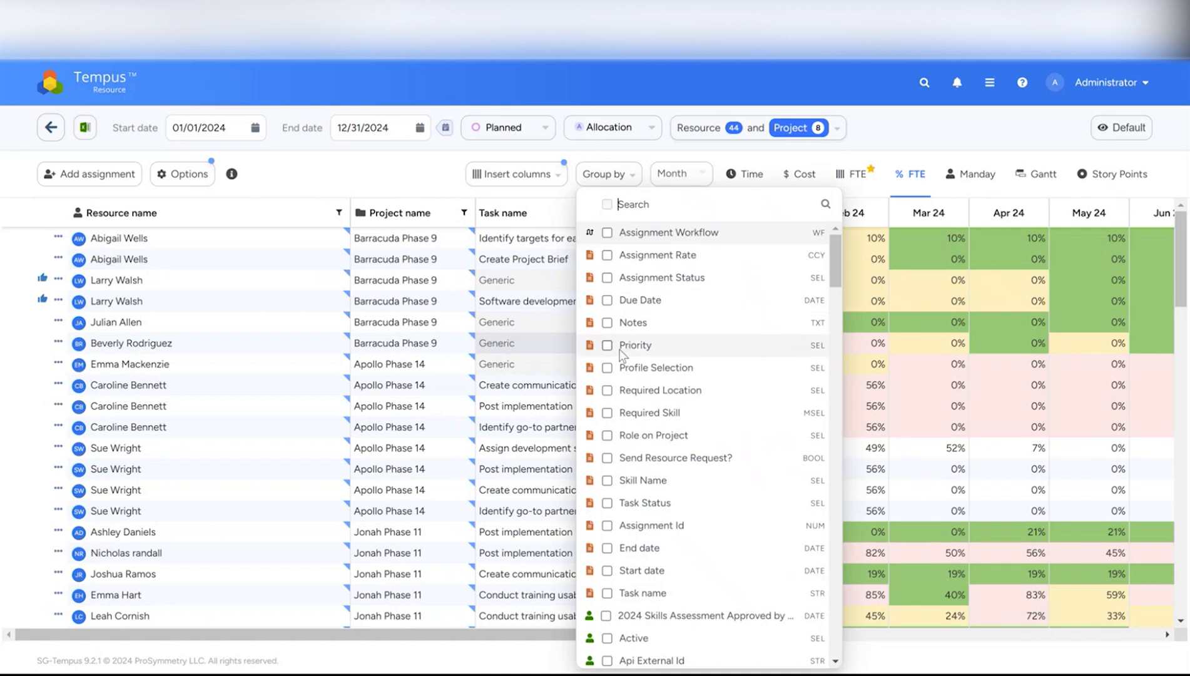
{"action": "scroll", "coordinate": [619, 349], "scroll_direction": "down", "scroll_amount": 1}
{"action": "scroll", "coordinate": [621, 356], "scroll_direction": "down", "scroll_amount": 4}
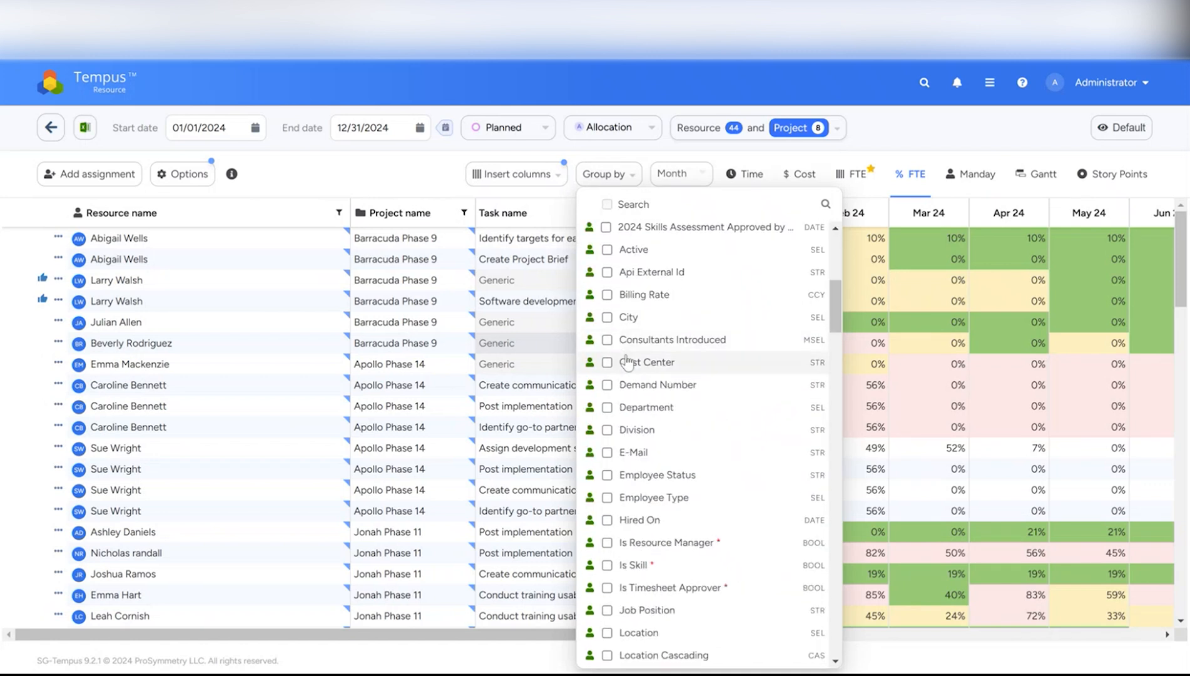
{"action": "left_click", "coordinate": [607, 408]}
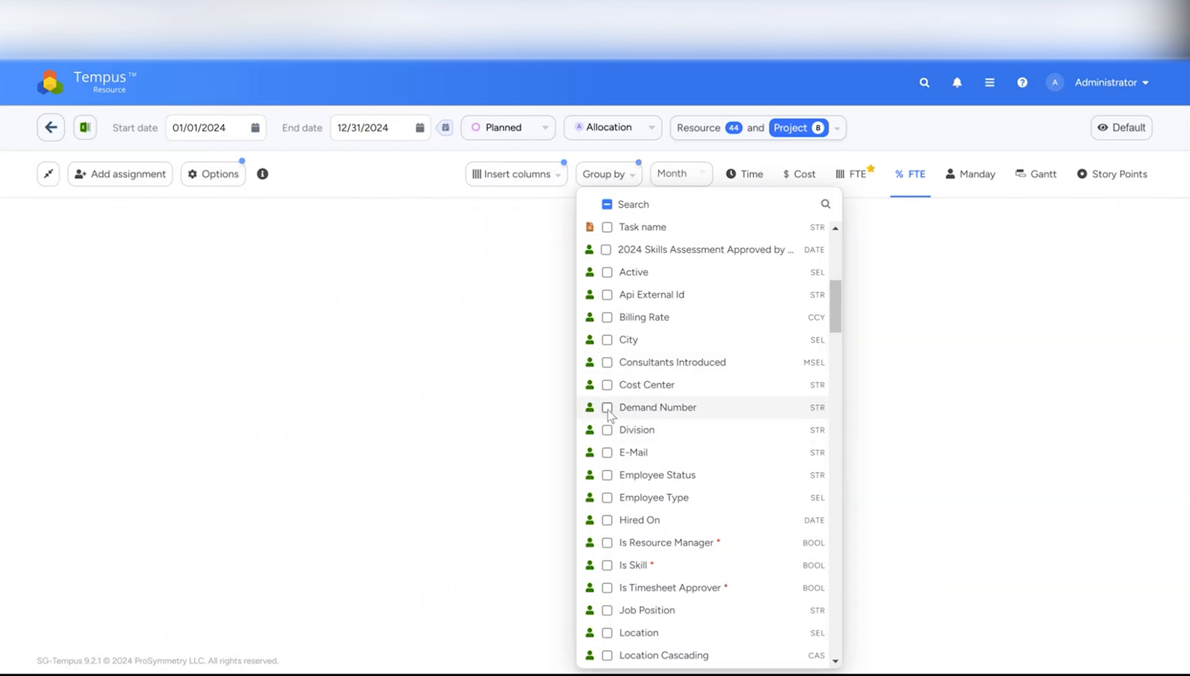
{"action": "left_click", "coordinate": [348, 179]}
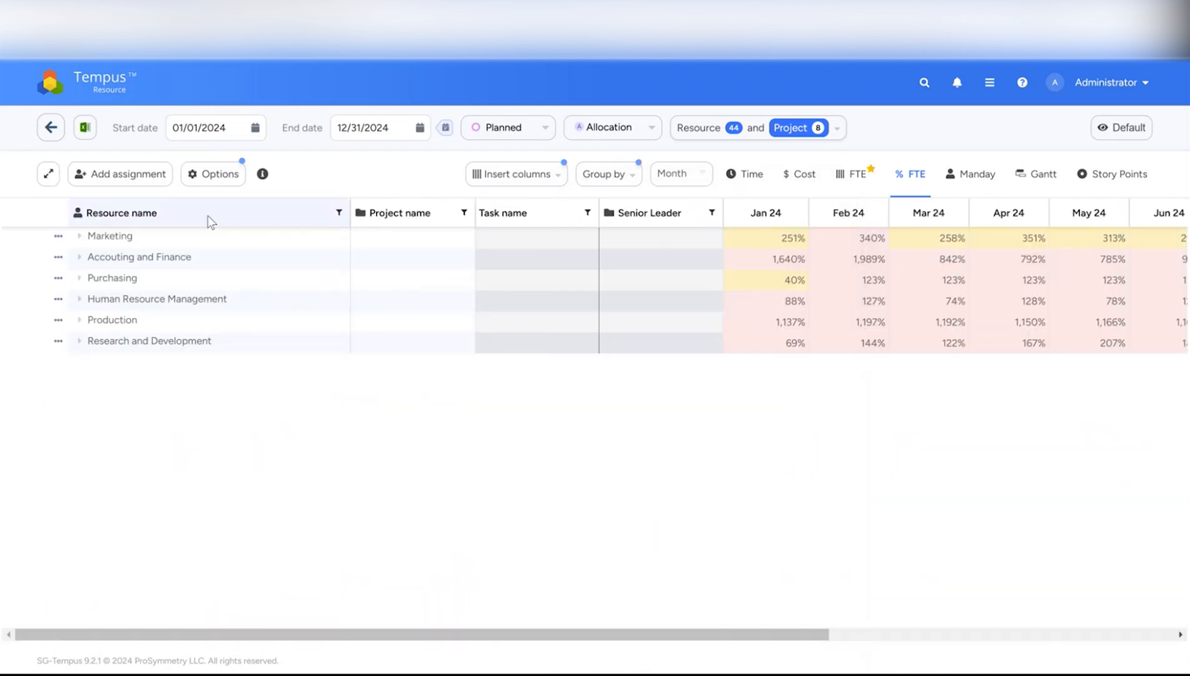
- Expand and collapse the Marketing and Accouting and Finance groups to examine their assignments, net availability and allocation percentages
{"action": "left_click", "coordinate": [78, 236]}
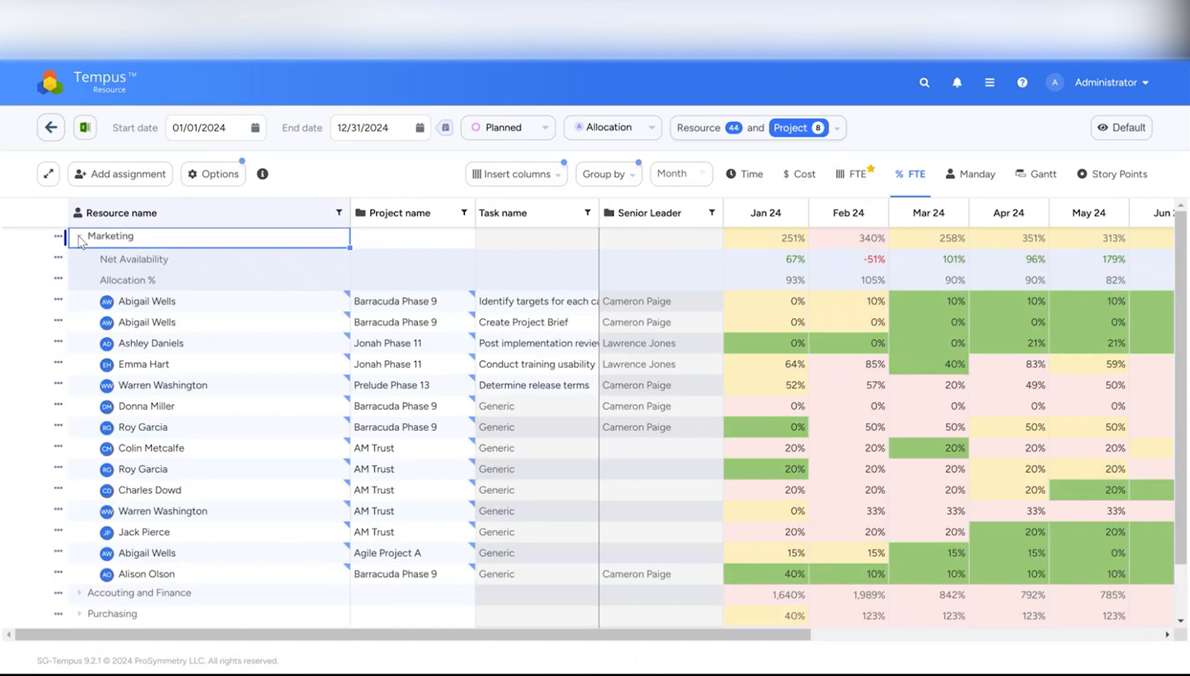
{"action": "left_click", "coordinate": [79, 238]}
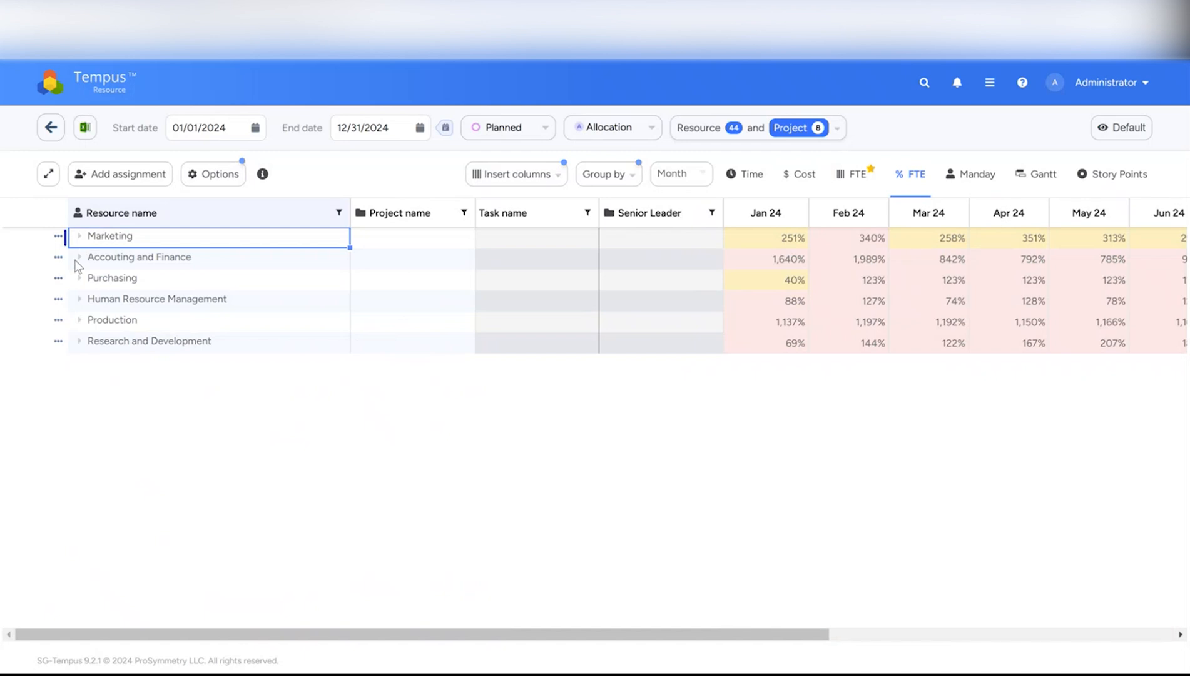
{"action": "left_click", "coordinate": [80, 258]}
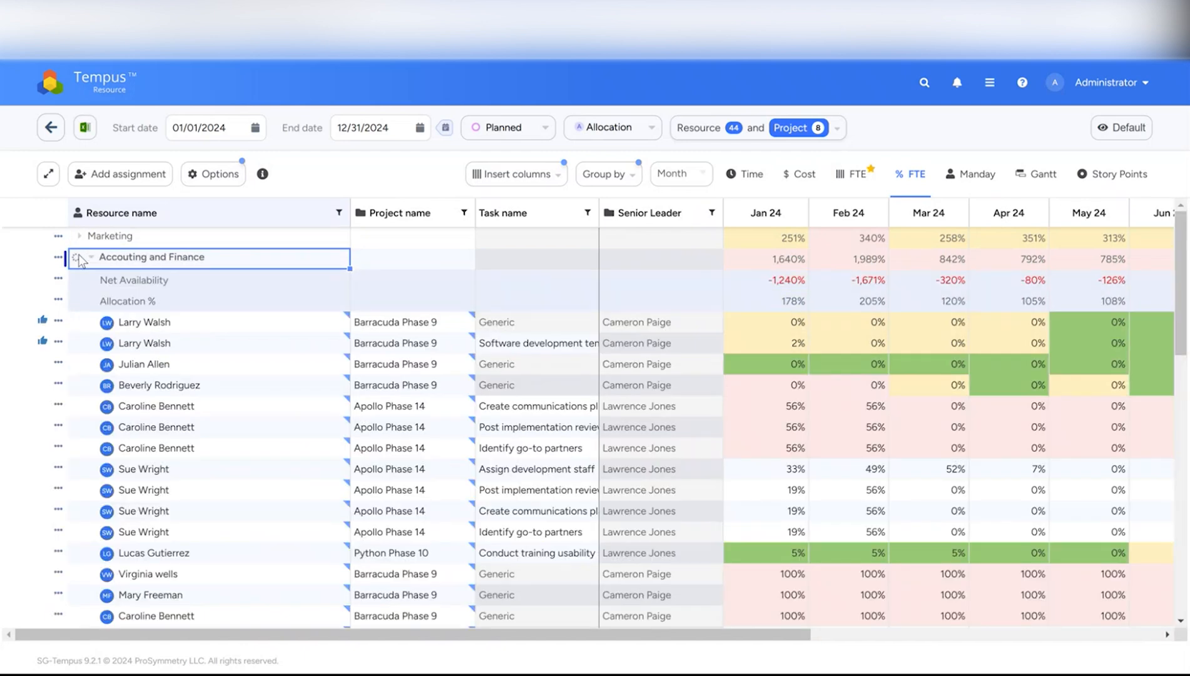
{"action": "left_click", "coordinate": [81, 259]}
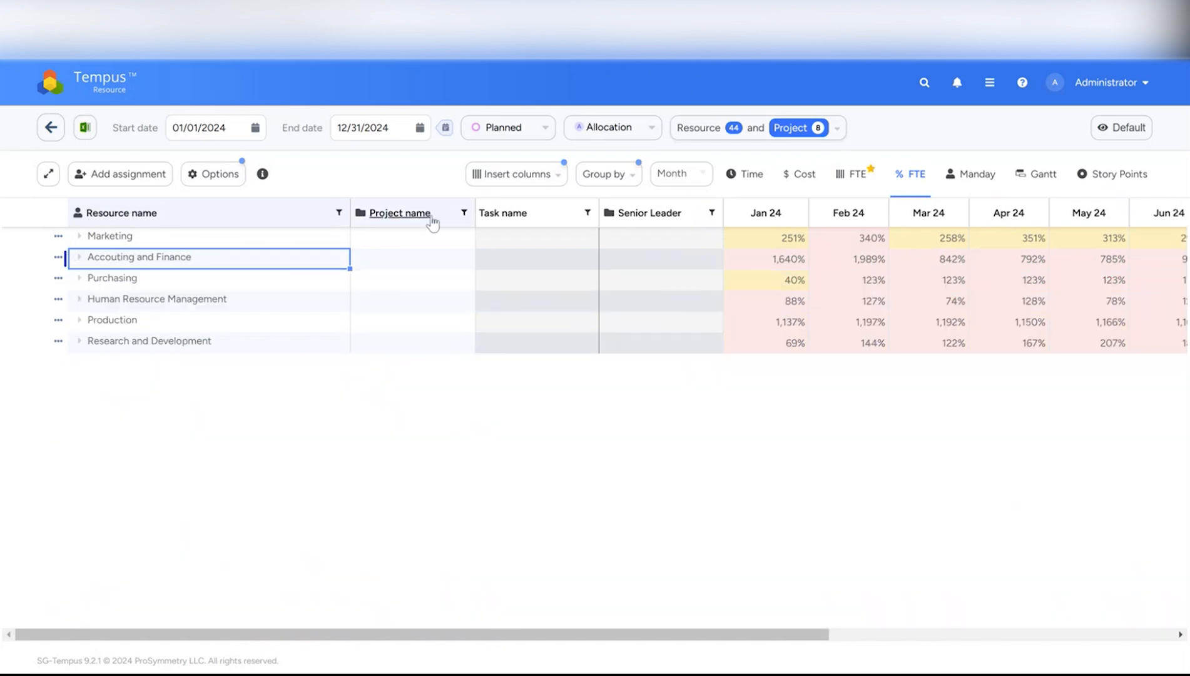
- Examine the available time periods, and view the department allocations in FTE, Time and Cost units
{"action": "left_click", "coordinate": [688, 177]}
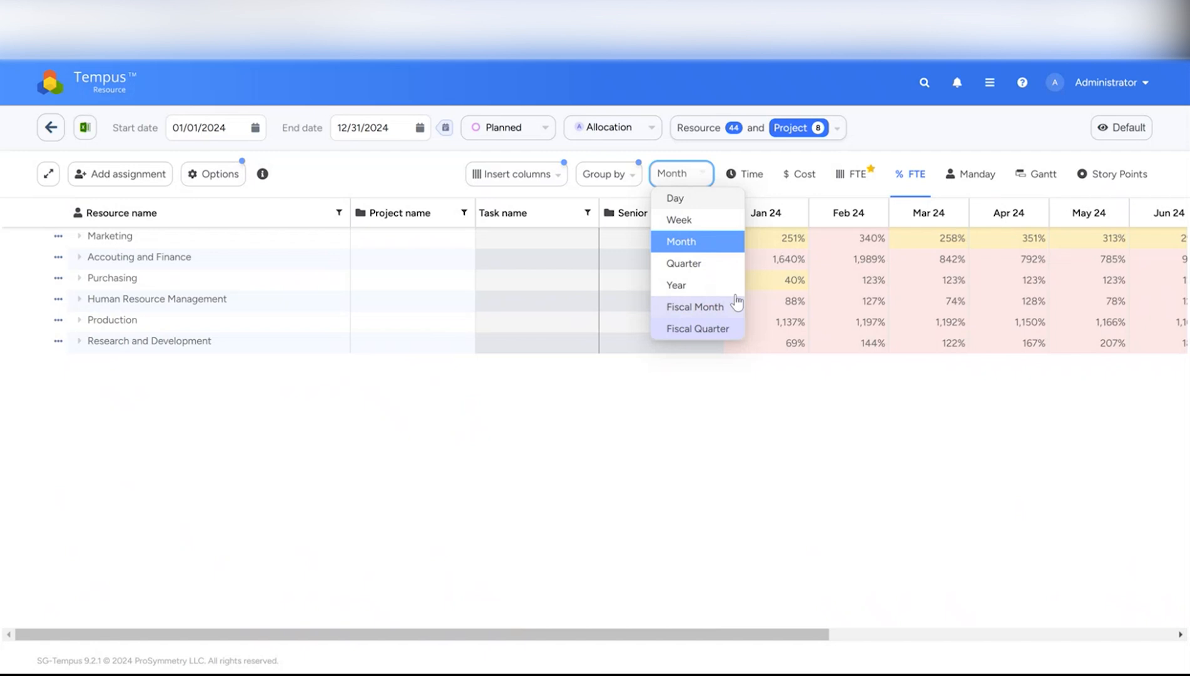
{"action": "left_click", "coordinate": [883, 143]}
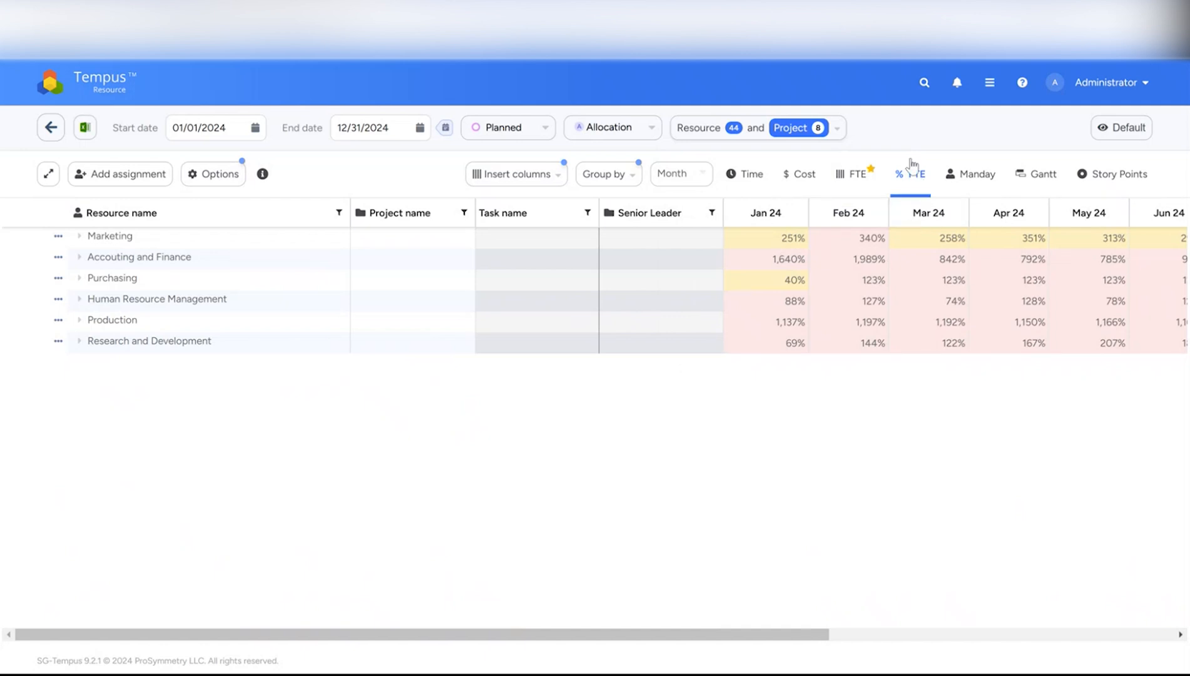
{"action": "left_click", "coordinate": [856, 176]}
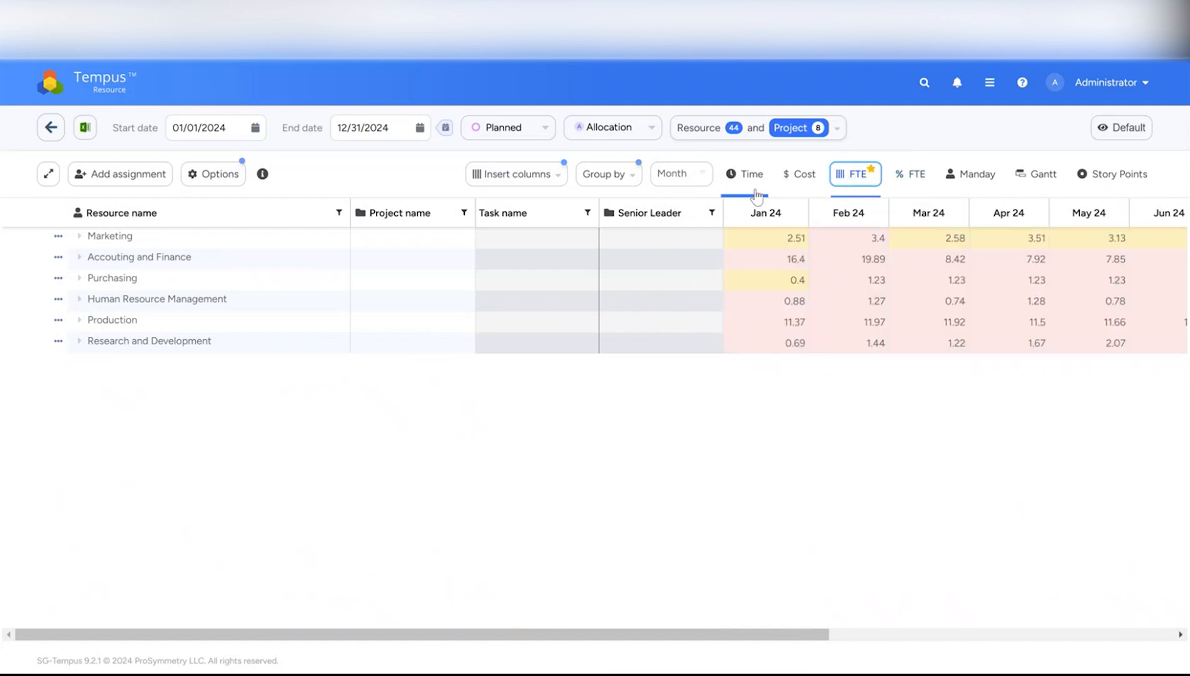
{"action": "left_click", "coordinate": [740, 179]}
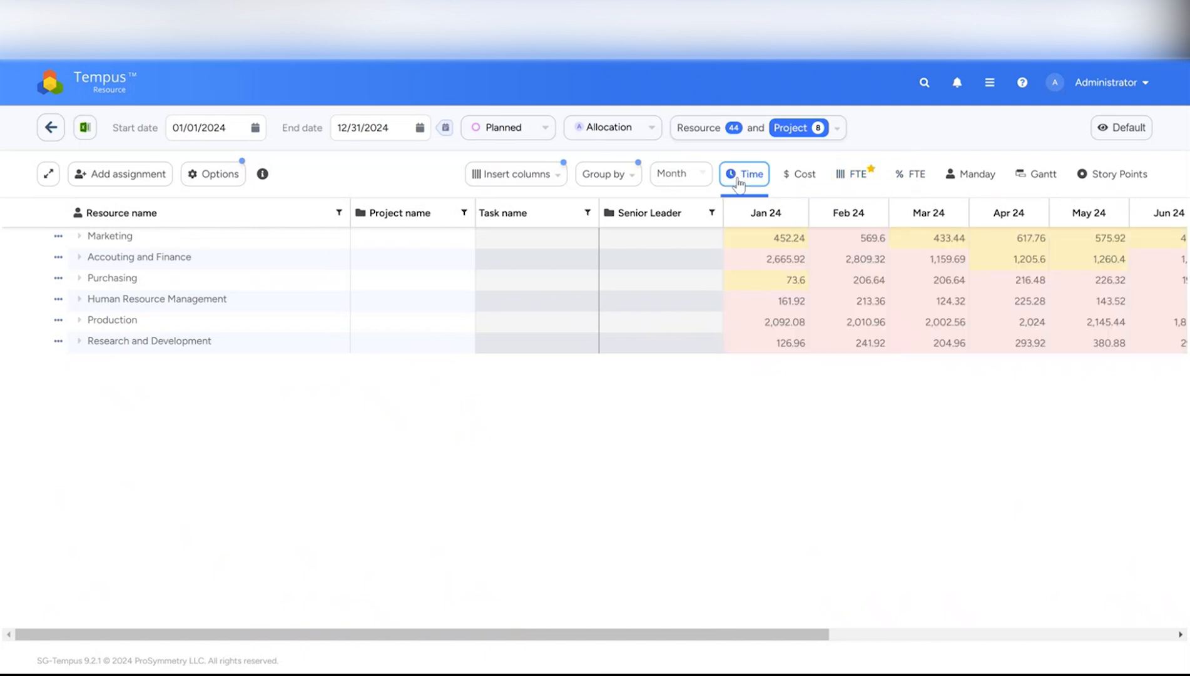
{"action": "left_click", "coordinate": [794, 184]}
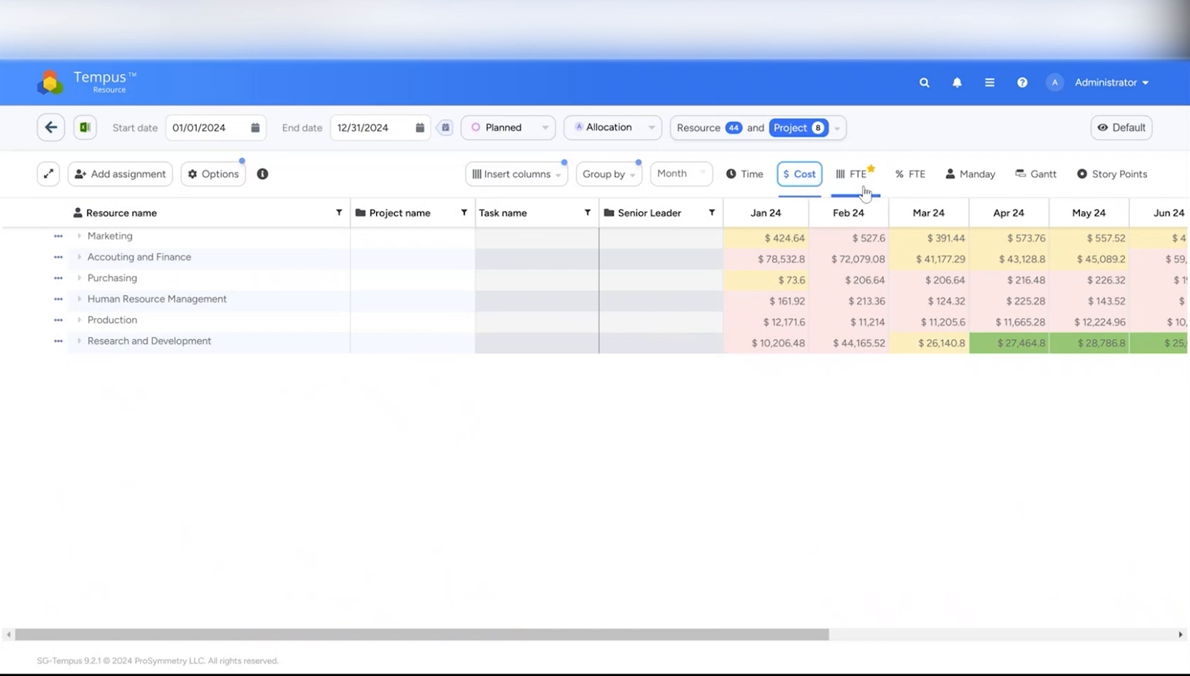
- View the department allocations as Manday, Gantt and Story Points, and switch the grid to % FTE
{"action": "left_click", "coordinate": [965, 181]}
{"action": "left_click", "coordinate": [1041, 179]}
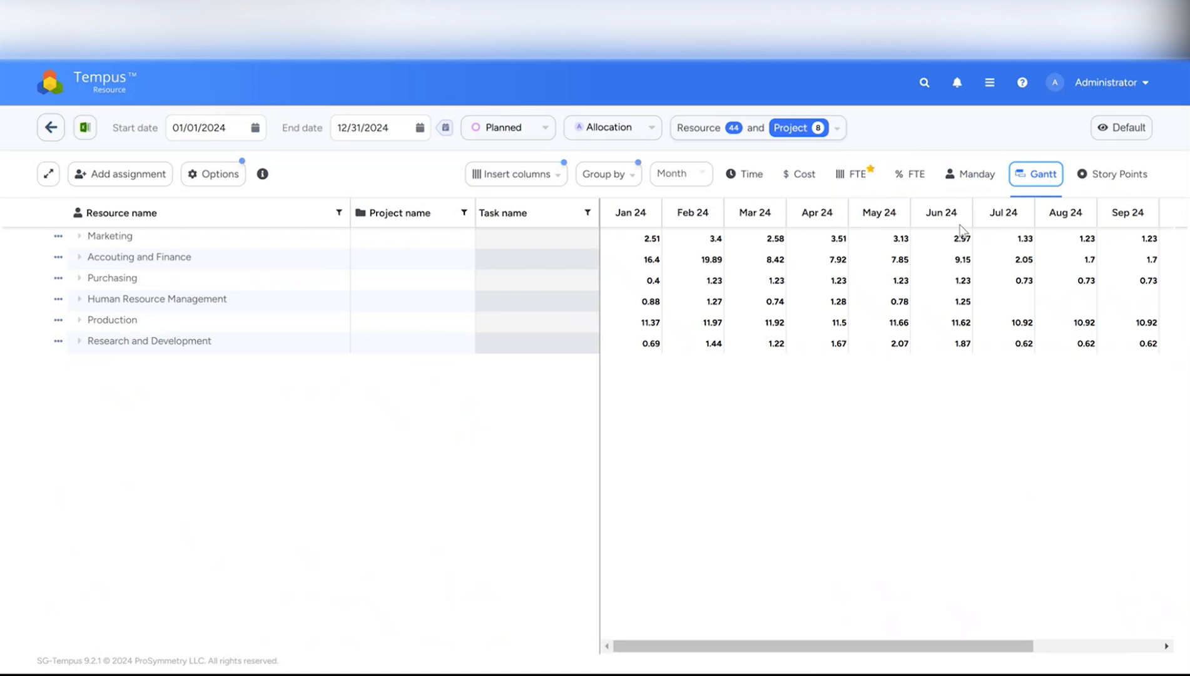
{"action": "left_click", "coordinate": [1085, 179]}
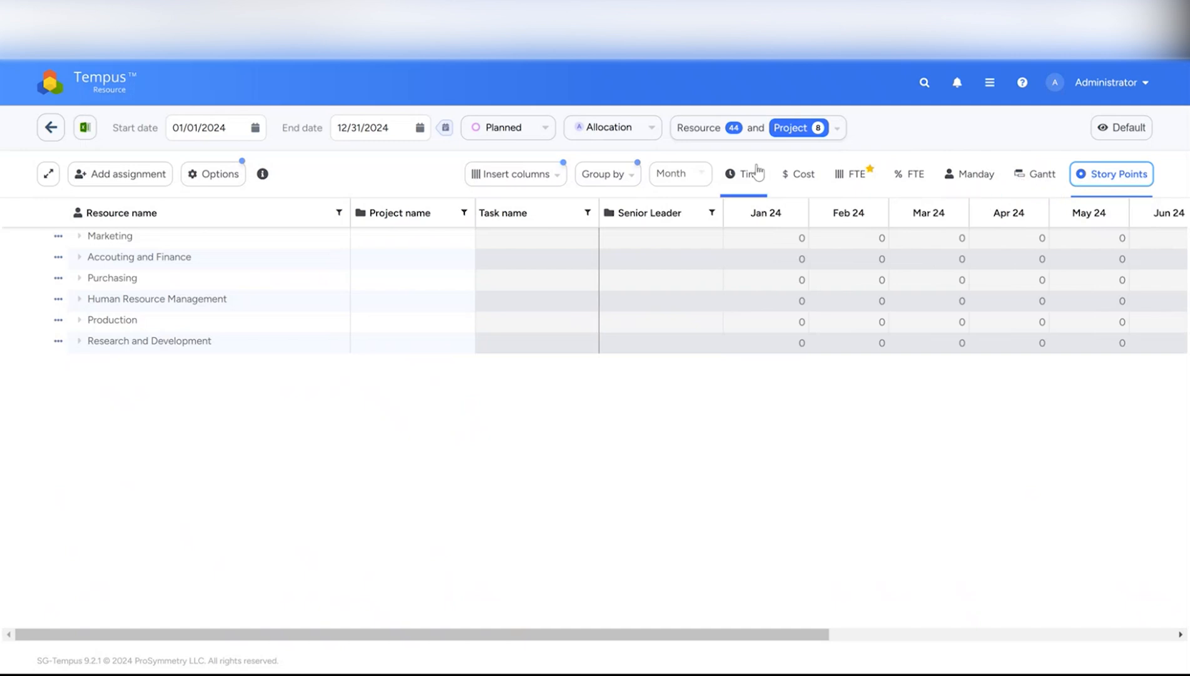
{"action": "left_click", "coordinate": [898, 177]}
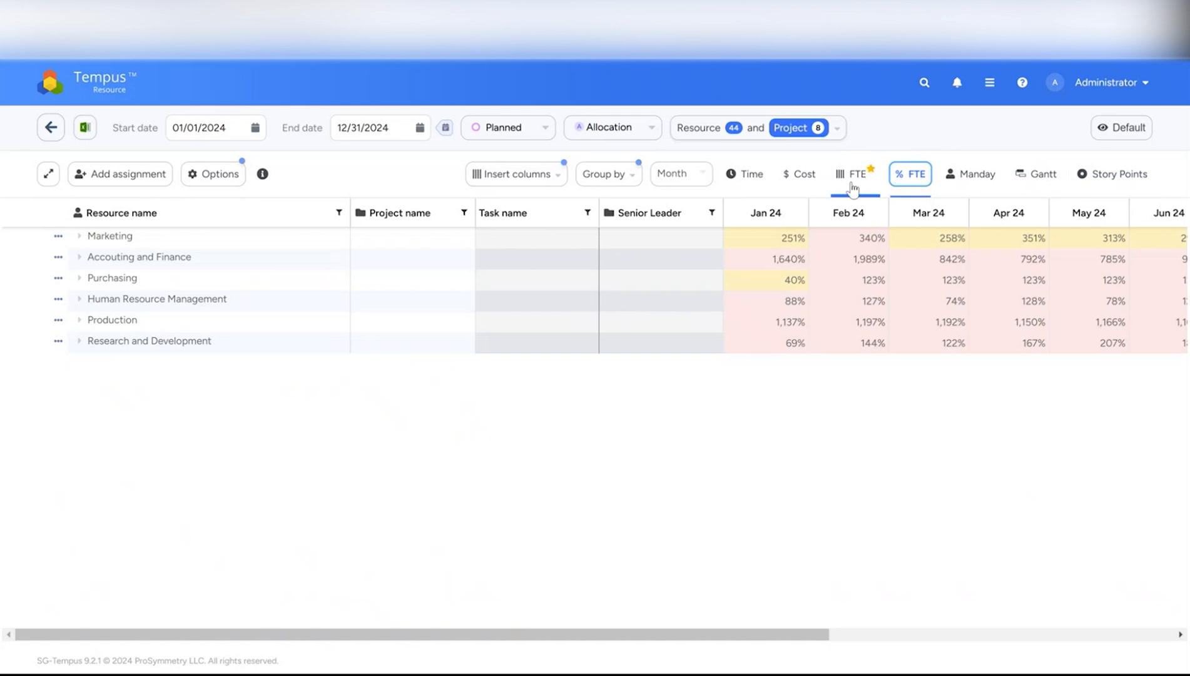
- Expand the Accouting and Finance group and copy the row of its third assignment, on Barracuda Phase 9
{"action": "left_click", "coordinate": [58, 258]}
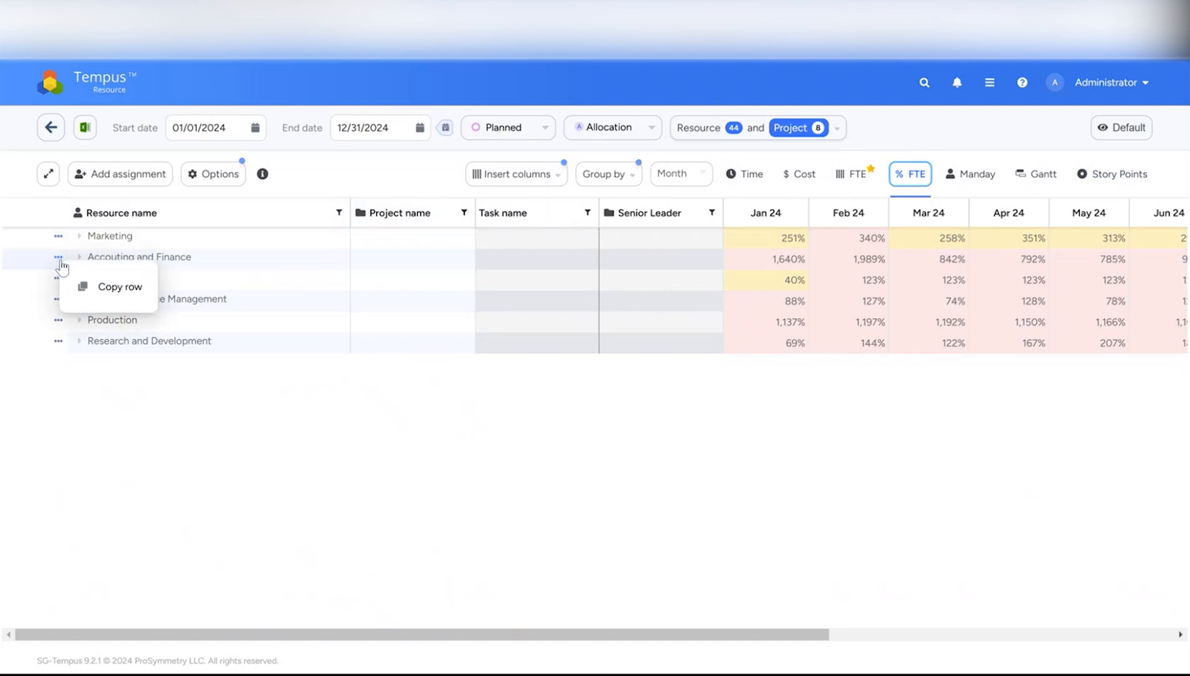
{"action": "left_click", "coordinate": [388, 170]}
{"action": "left_click", "coordinate": [78, 257]}
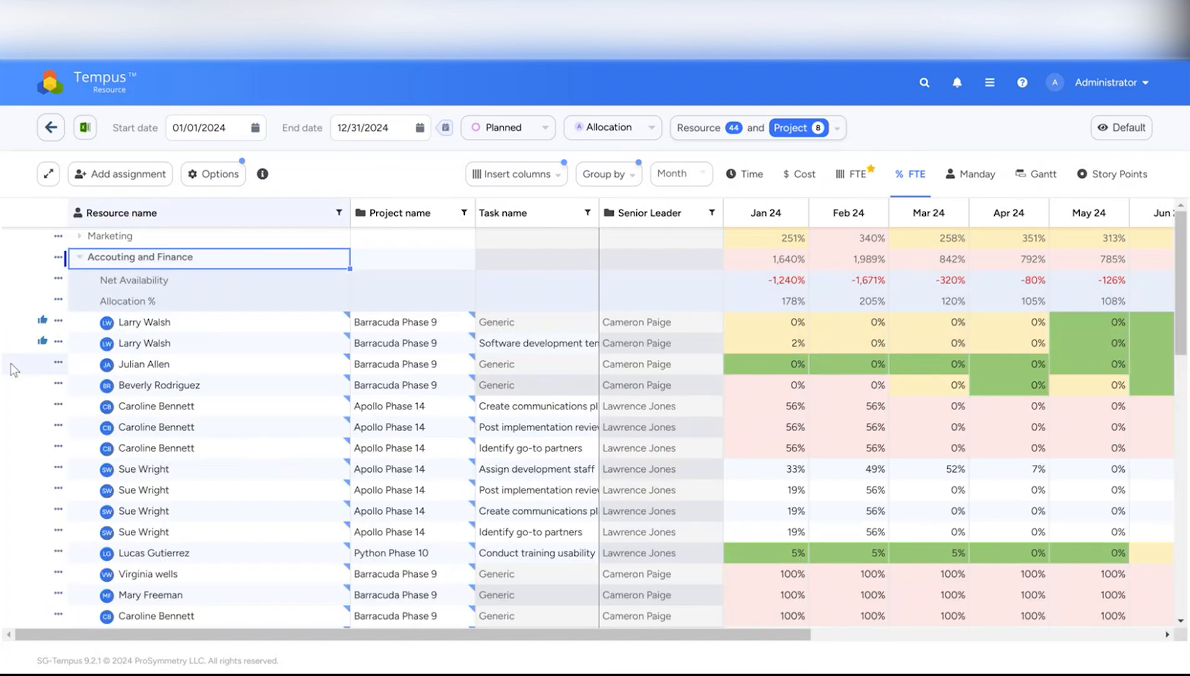
{"action": "left_click", "coordinate": [59, 363]}
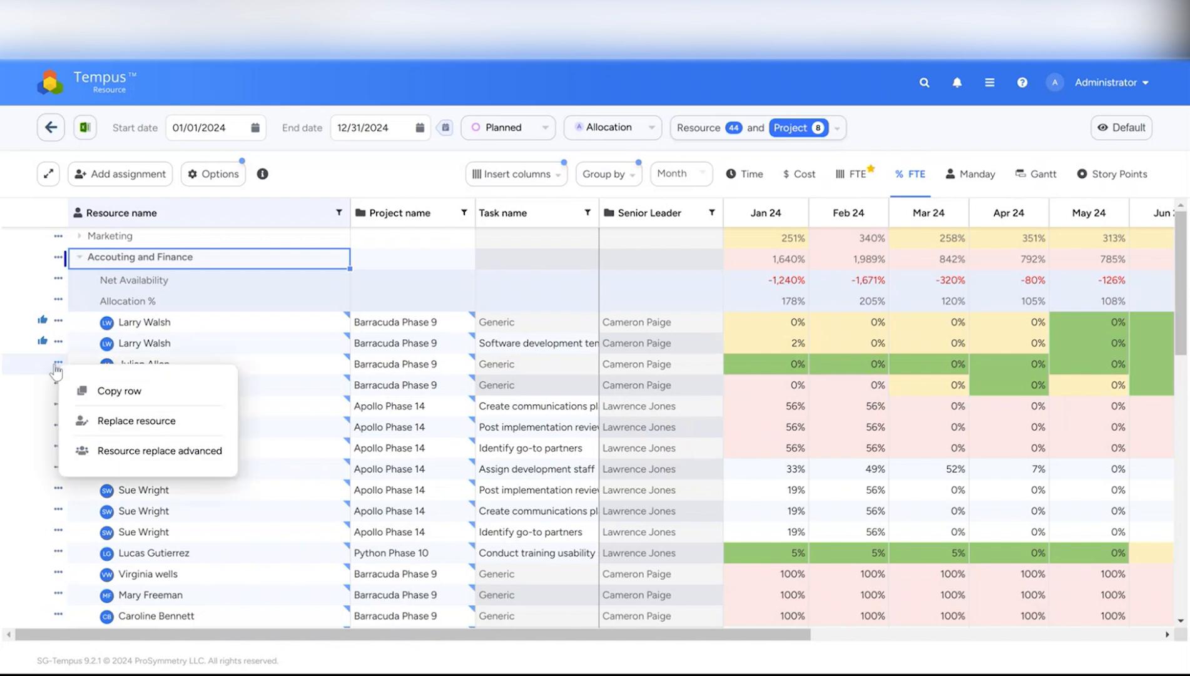
{"action": "left_click", "coordinate": [115, 399]}
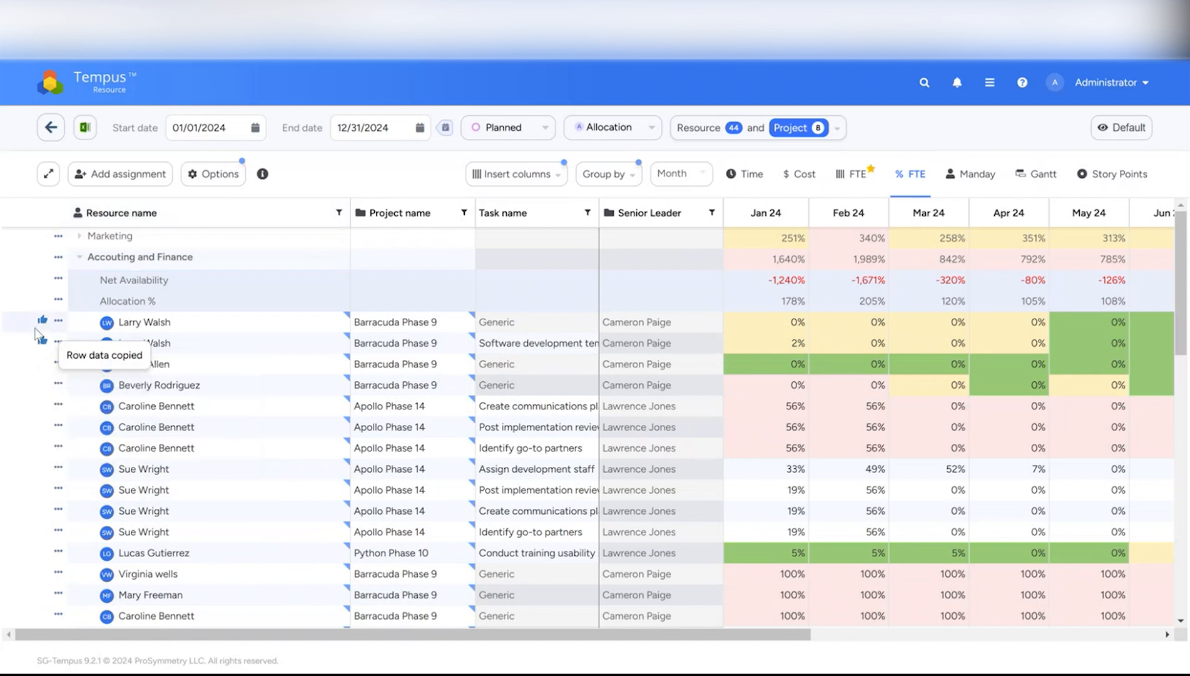
- Replace the resource on the group's fourth assignment, on Barracuda Phase 9, with another person from the resource list
{"action": "left_click", "coordinate": [59, 363]}
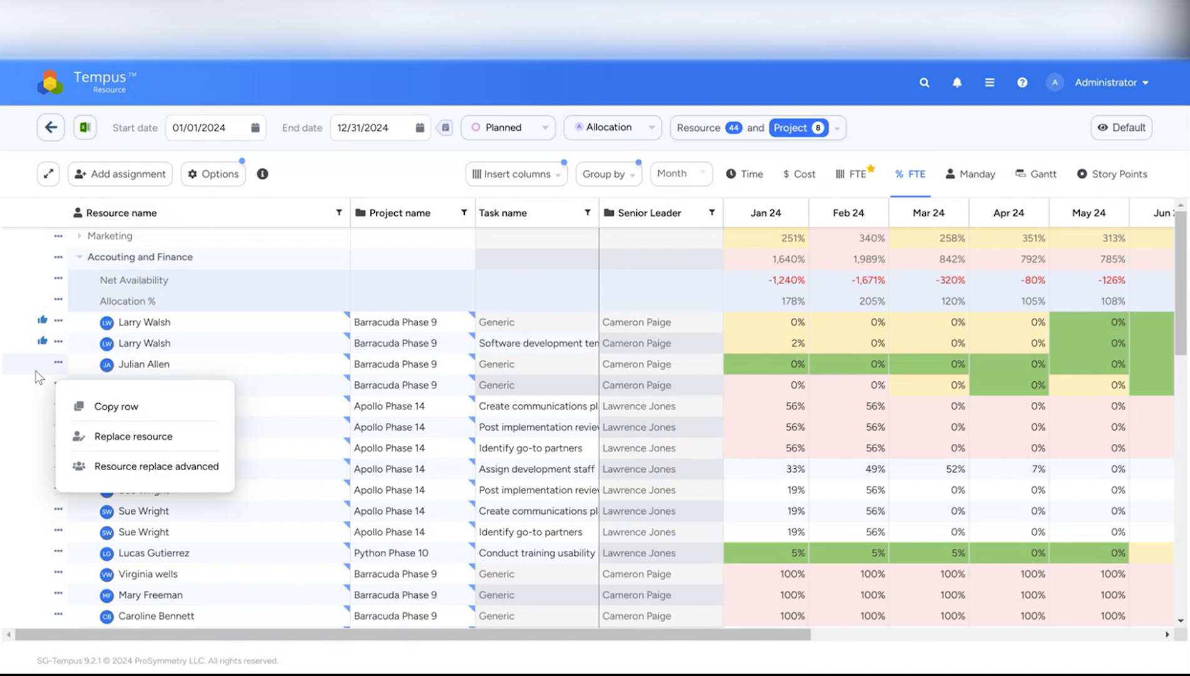
{"action": "left_click", "coordinate": [108, 441]}
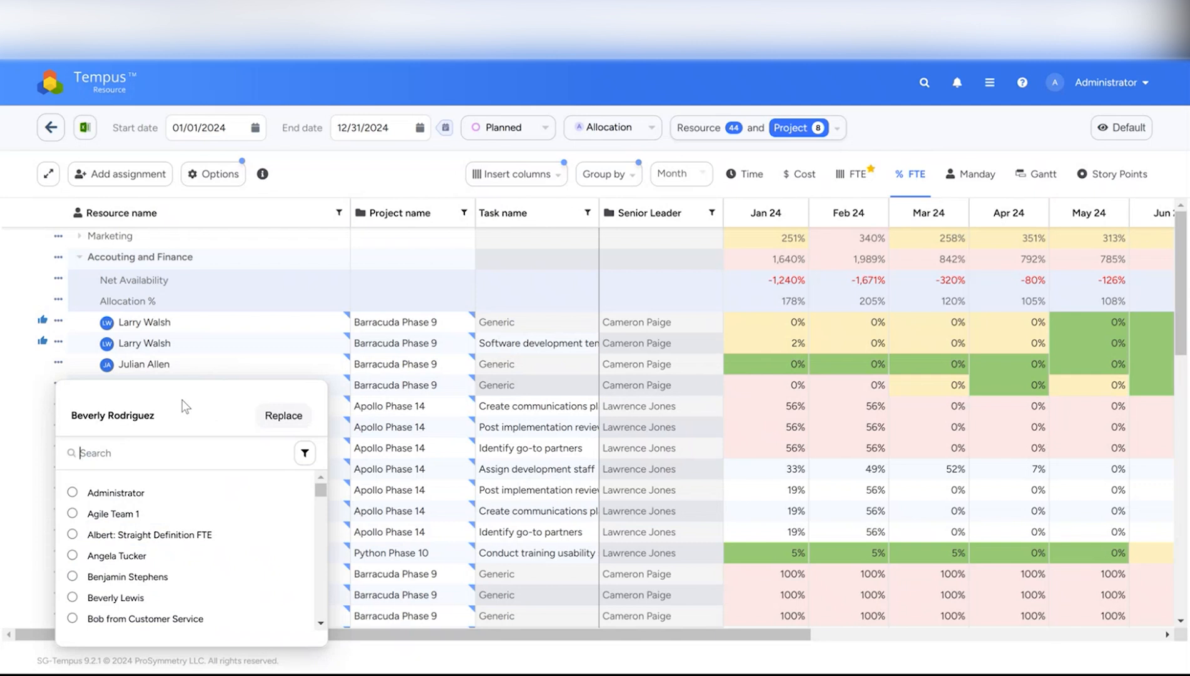
{"action": "scroll", "coordinate": [103, 585], "scroll_direction": "down", "scroll_amount": 3}
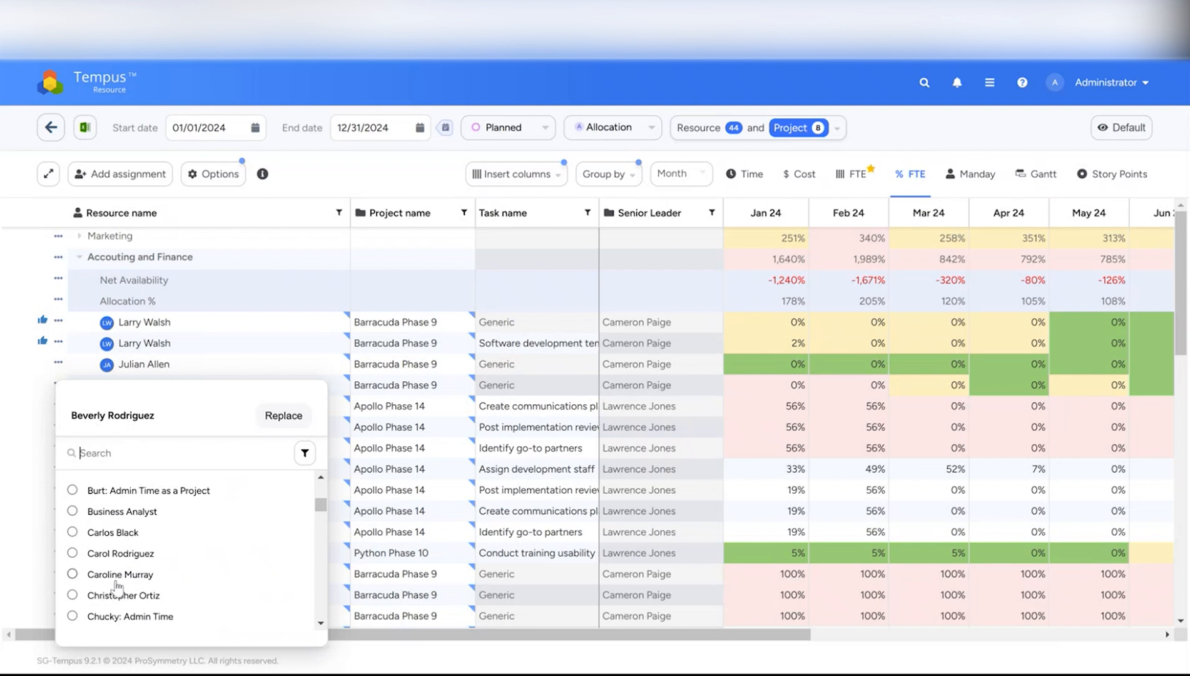
{"action": "left_click", "coordinate": [108, 576]}
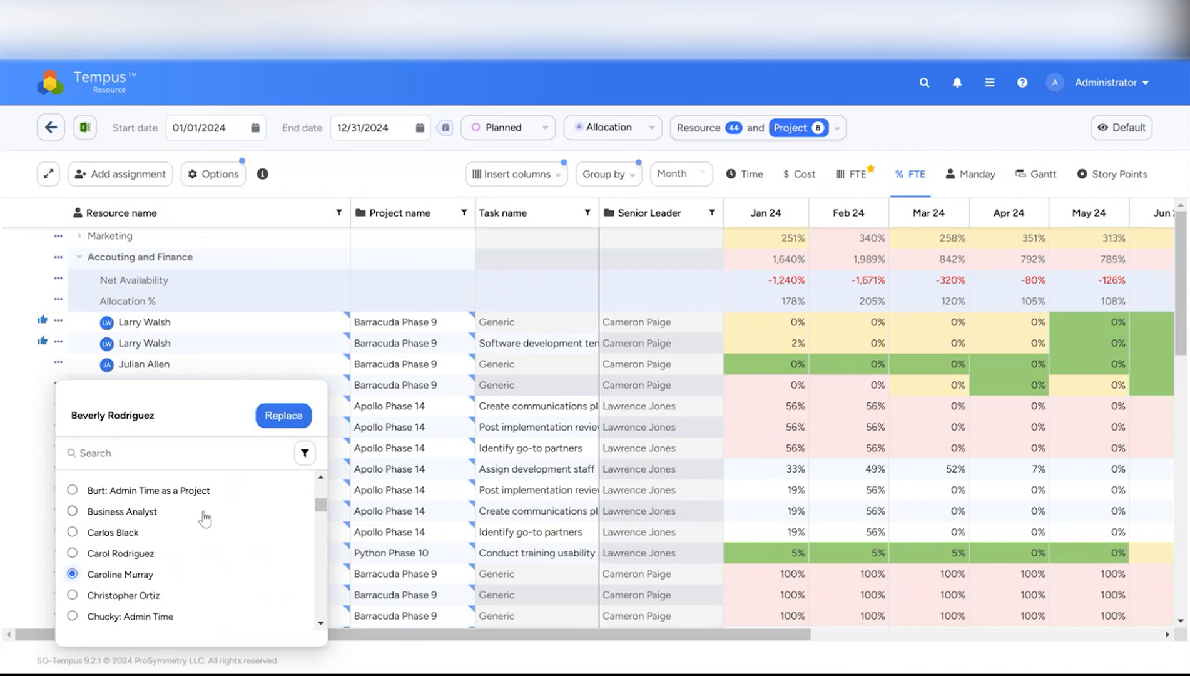
{"action": "left_click", "coordinate": [283, 416]}
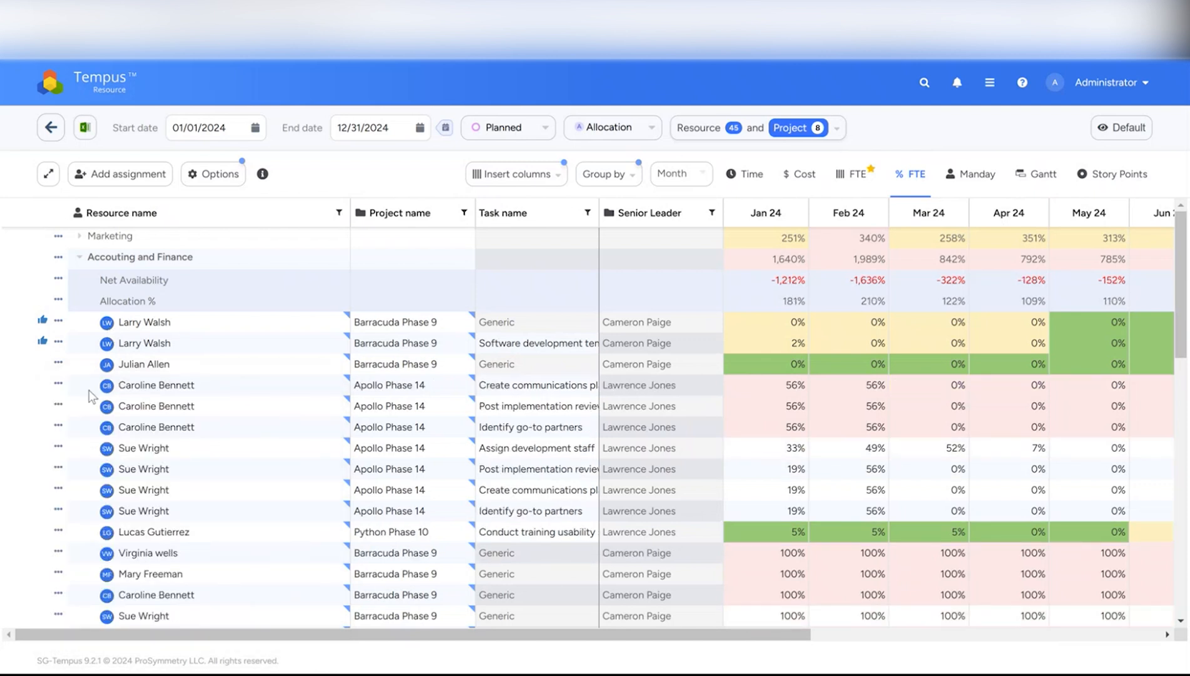
- Examine the advanced resource replacement options for the first Apollo Phase 14 assignment, and leave without replacing anyone
{"action": "left_click", "coordinate": [58, 384]}
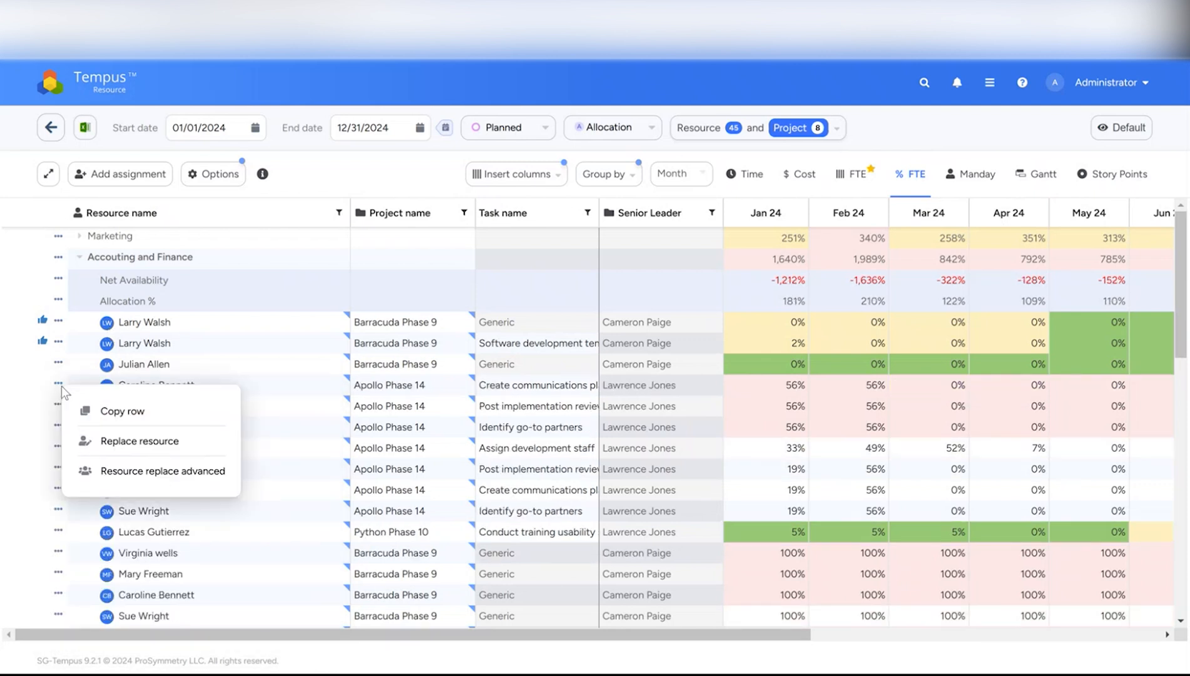
{"action": "left_click", "coordinate": [128, 472]}
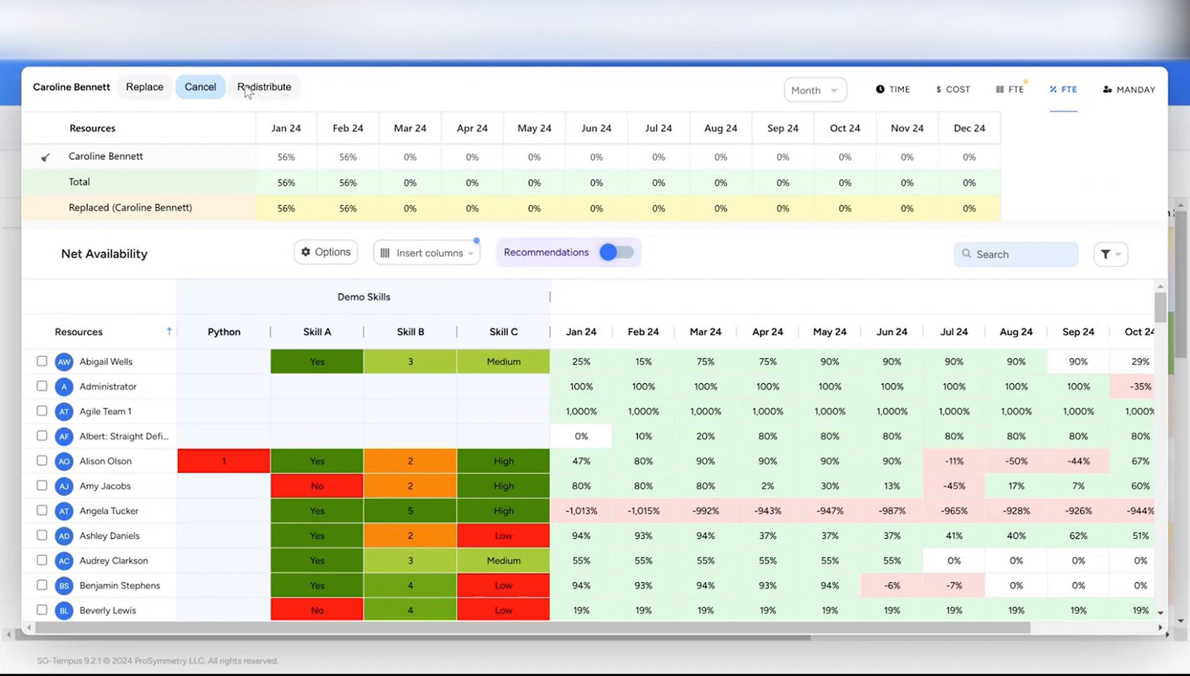
{"action": "left_click", "coordinate": [210, 88]}
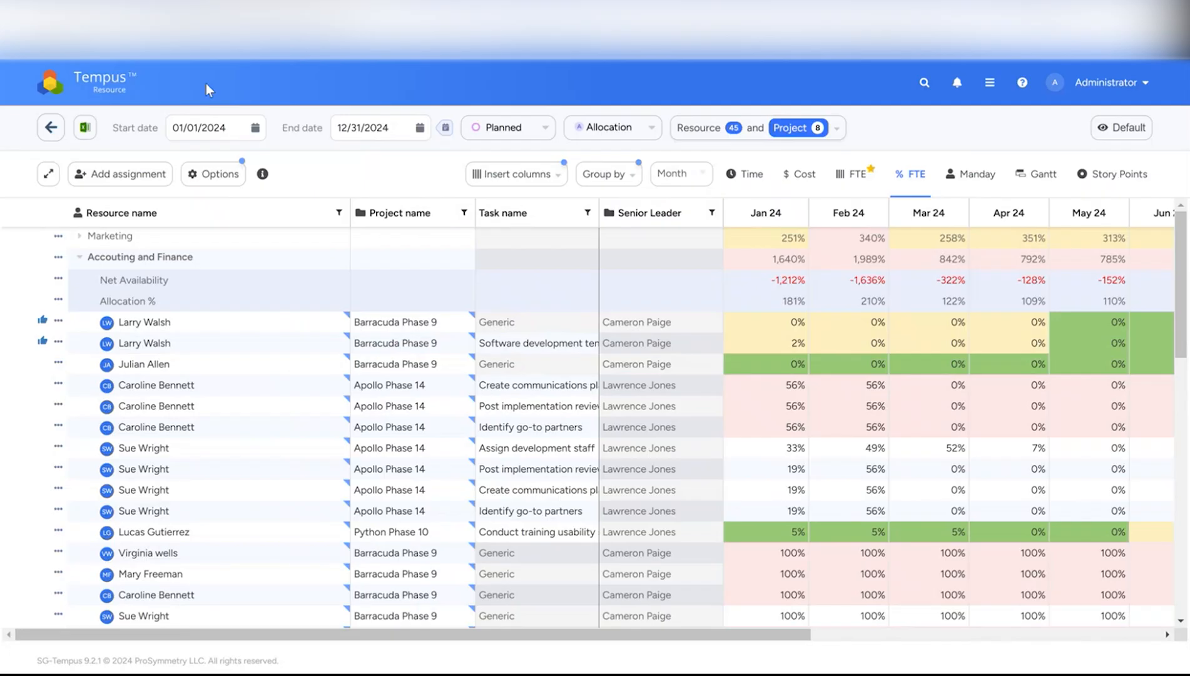
- Deselect all projects and set the resource and project selection to the Default mode
{"action": "left_click", "coordinate": [720, 130]}
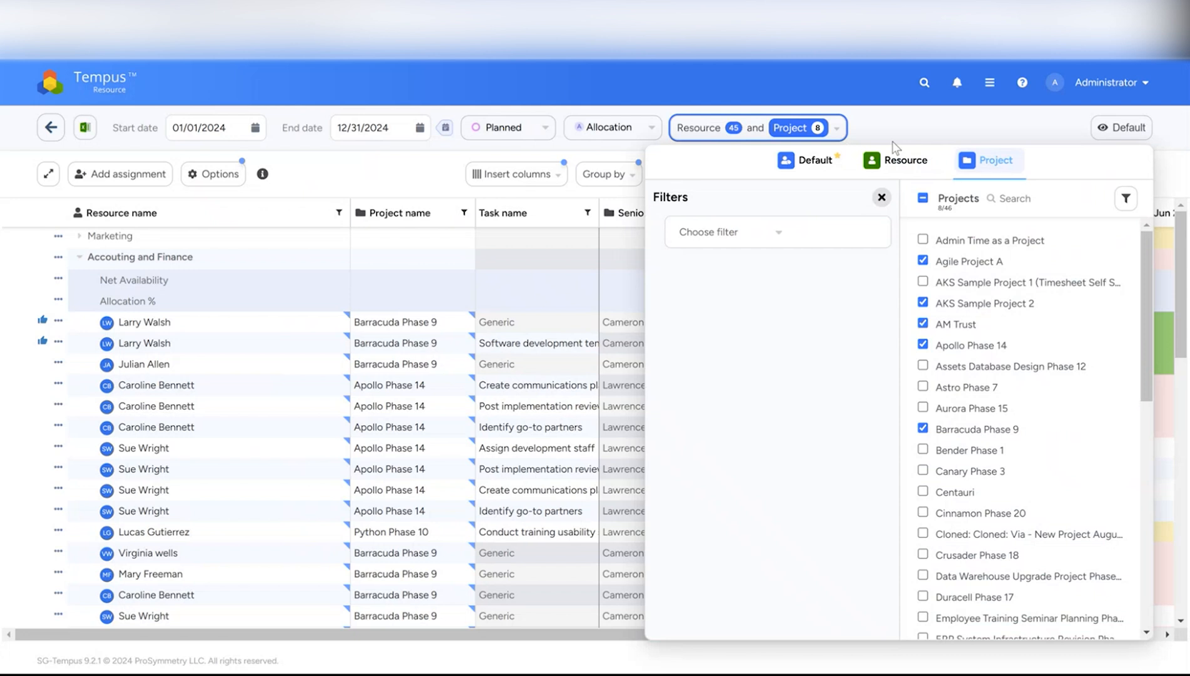
{"action": "left_click", "coordinate": [922, 197]}
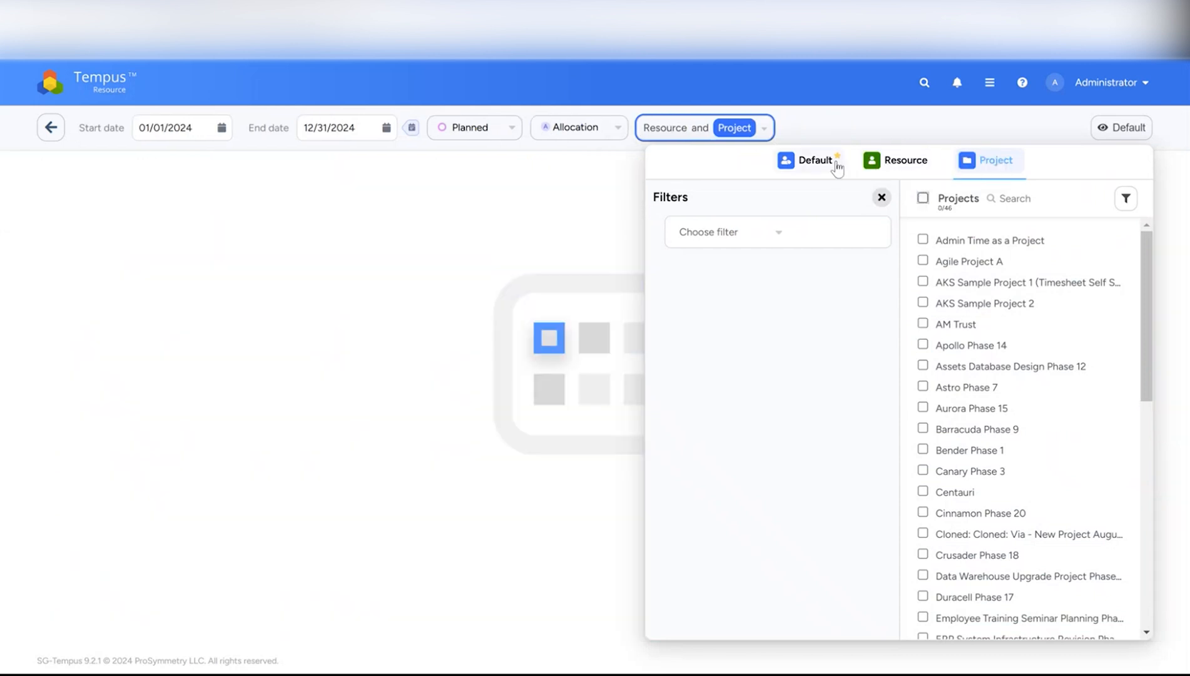
{"action": "left_click", "coordinate": [809, 169]}
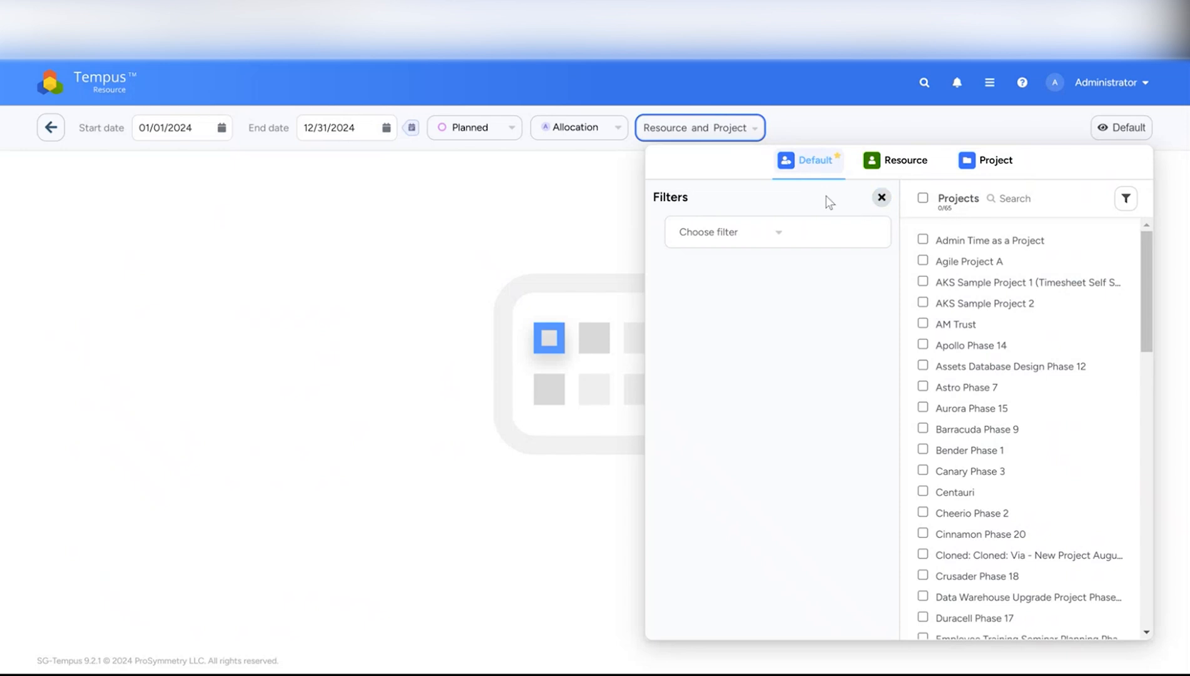
- Close the resource filters, search the resources by first name and select the first matching person
{"action": "left_click", "coordinate": [882, 197]}
{"action": "left_click", "coordinate": [806, 199]}
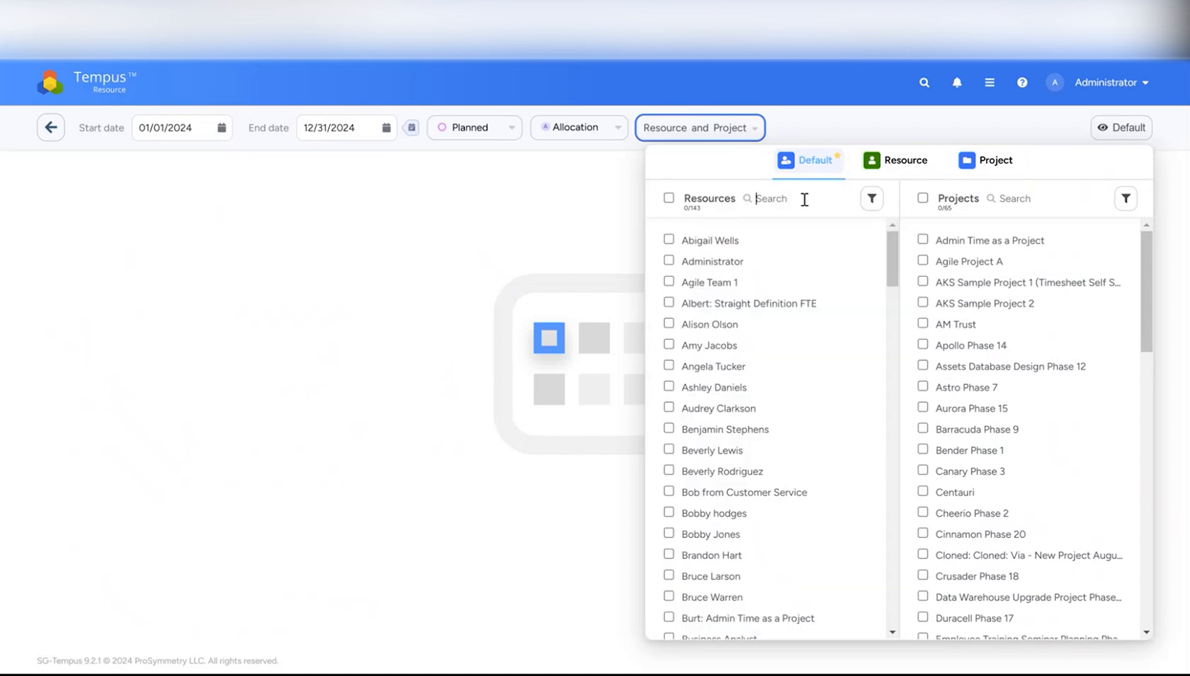
{"action": "type", "text": "bobb"}
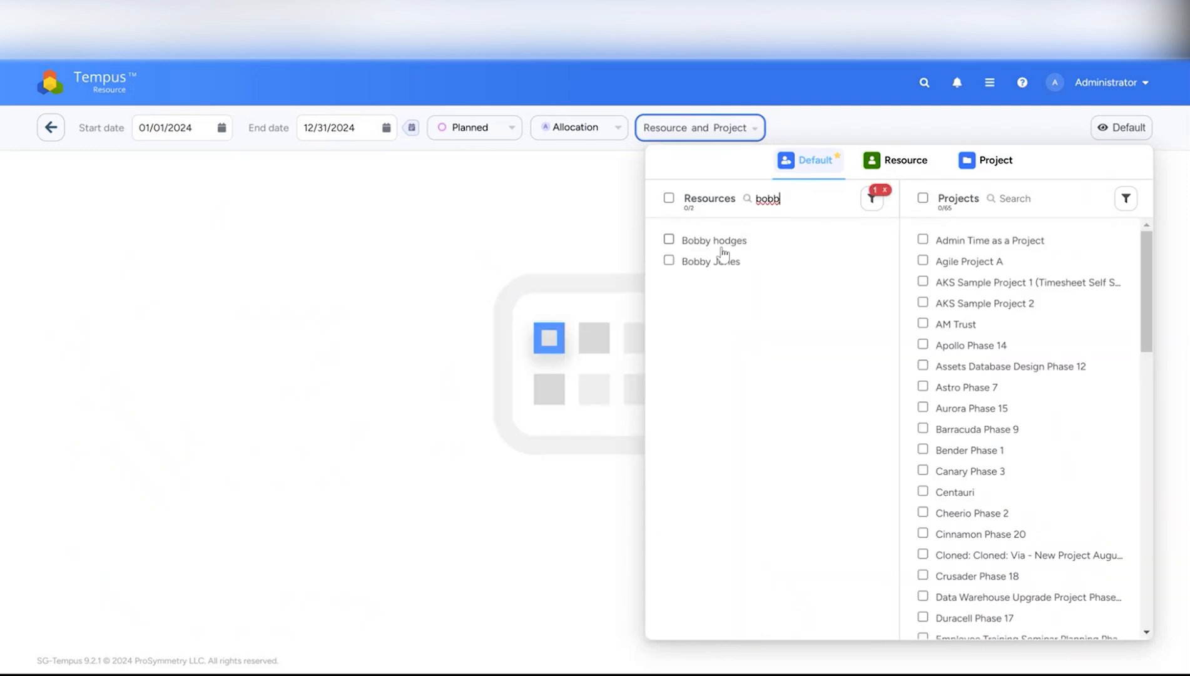
{"action": "left_click", "coordinate": [748, 242]}
- Search the projects for "sampl" and select Sample Project for the grid
{"action": "left_click", "coordinate": [1016, 202]}
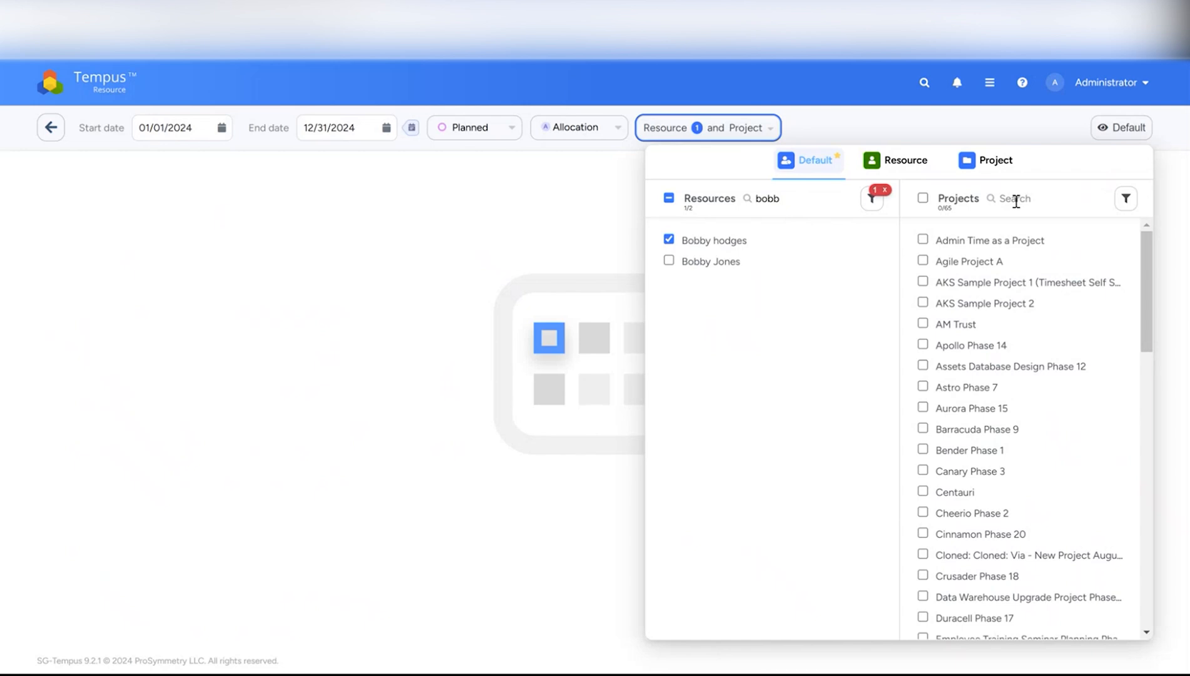
{"action": "type", "text": "sampl"}
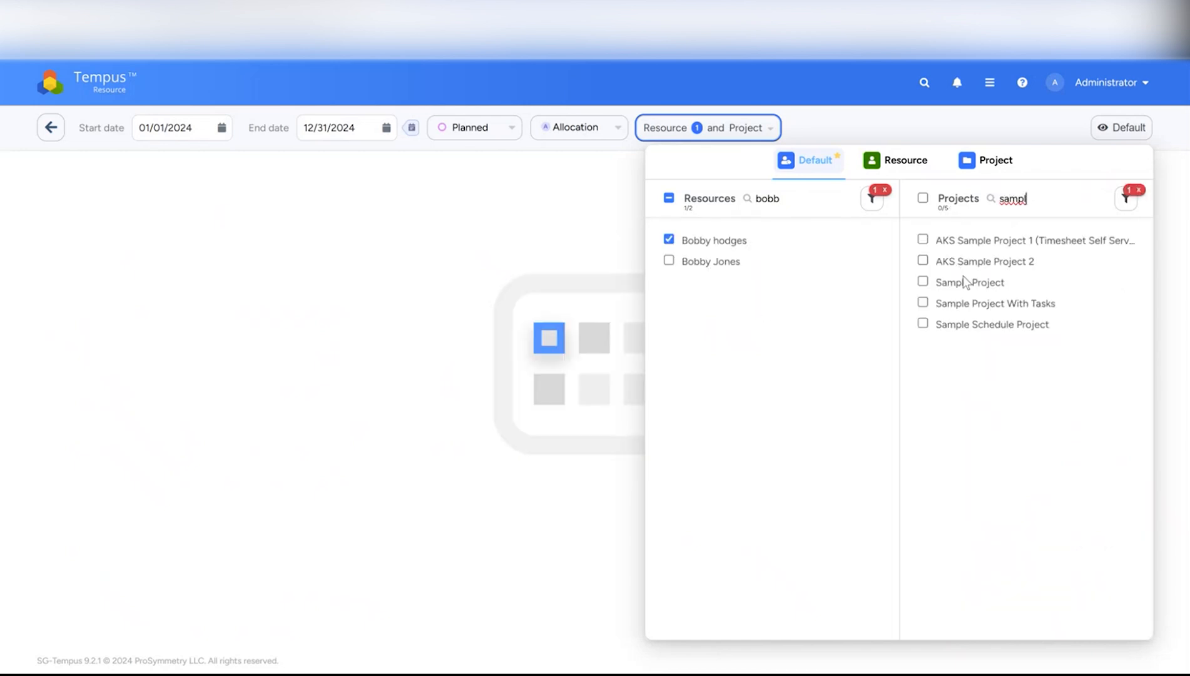
{"action": "left_click", "coordinate": [963, 283]}
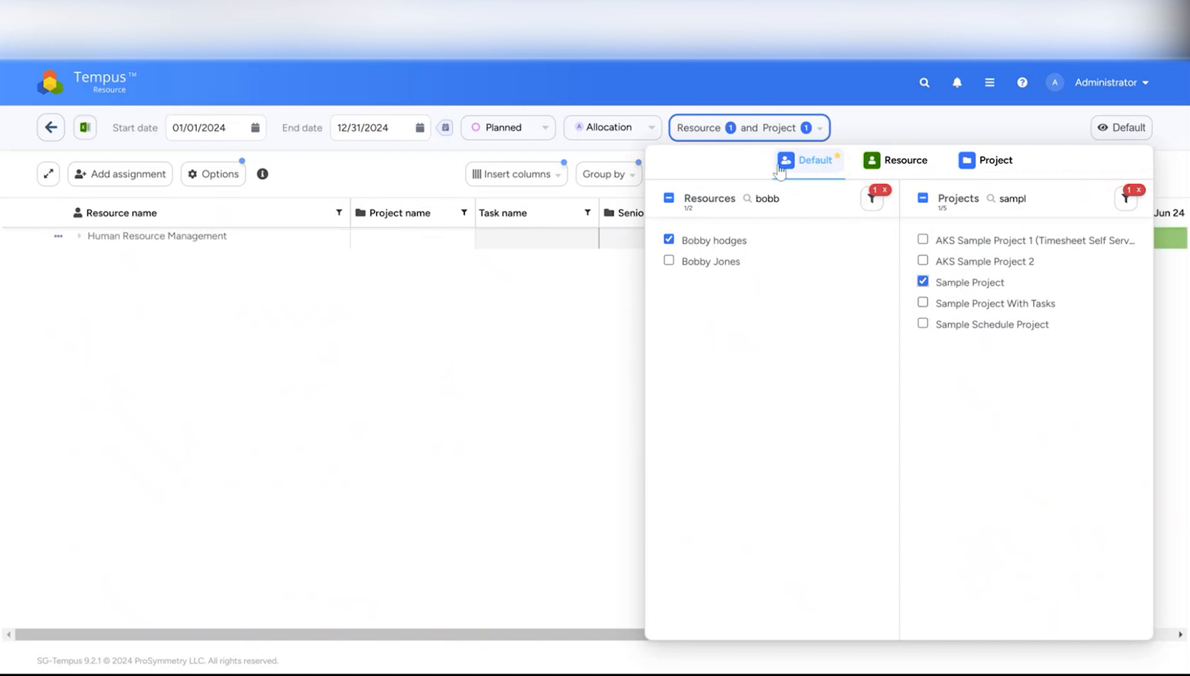
{"action": "left_click", "coordinate": [450, 344]}
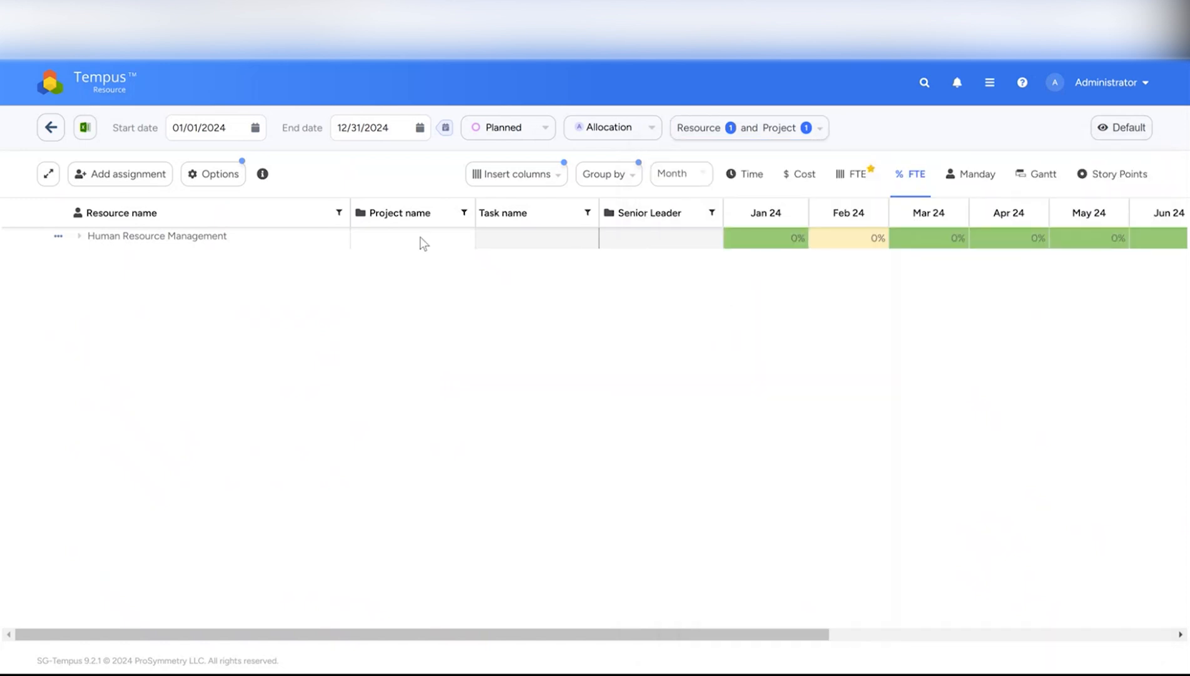
- Remove the Department grouping from the grid
{"action": "left_click", "coordinate": [600, 183]}
{"action": "left_click", "coordinate": [608, 205]}
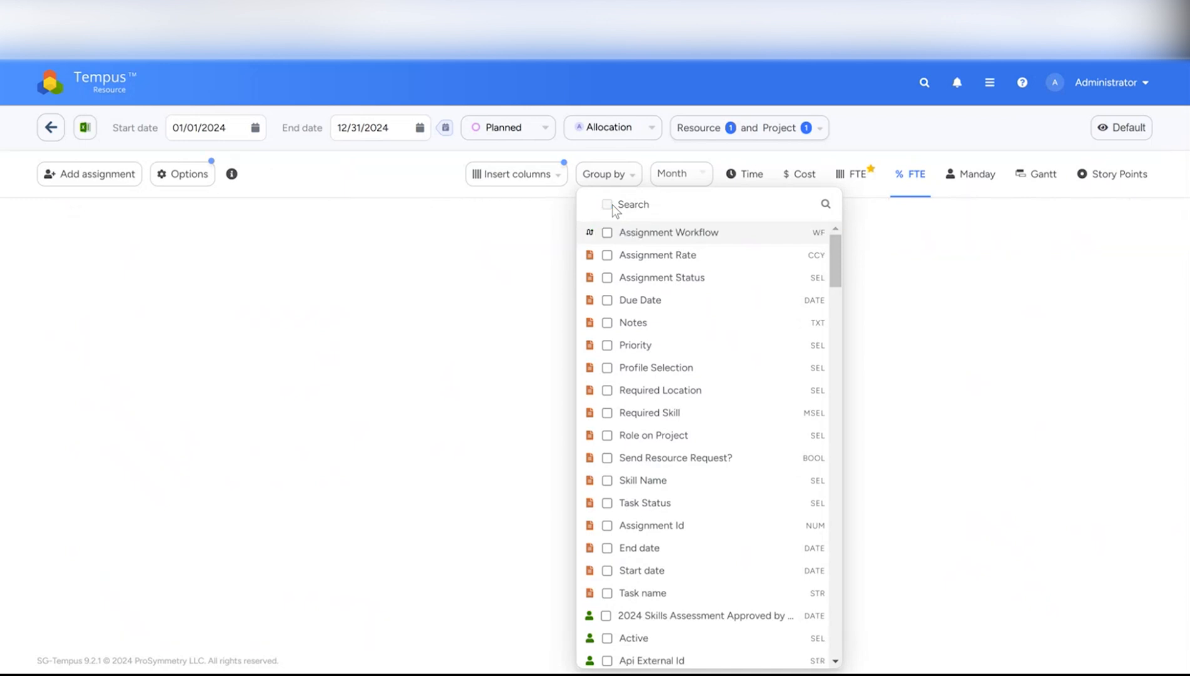
{"action": "left_click", "coordinate": [402, 327]}
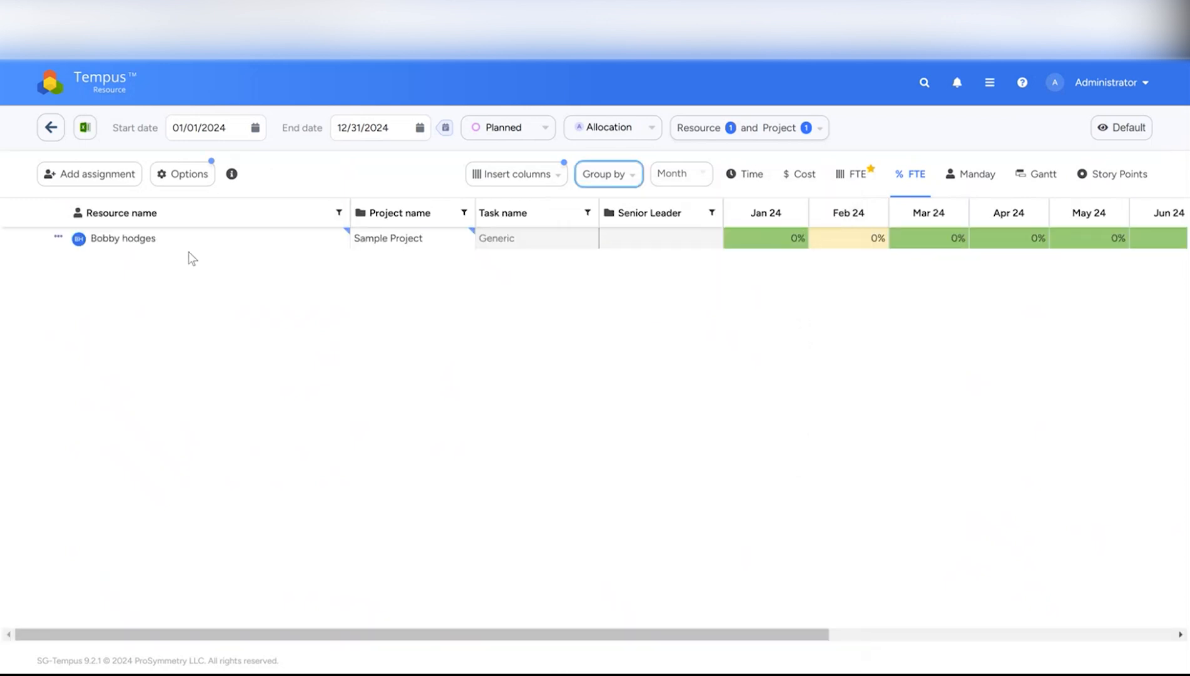
- Set the Sample Project assignment's allocation to 50% in Jan 24 and fill it across through Apr 24
{"action": "left_click", "coordinate": [792, 237]}
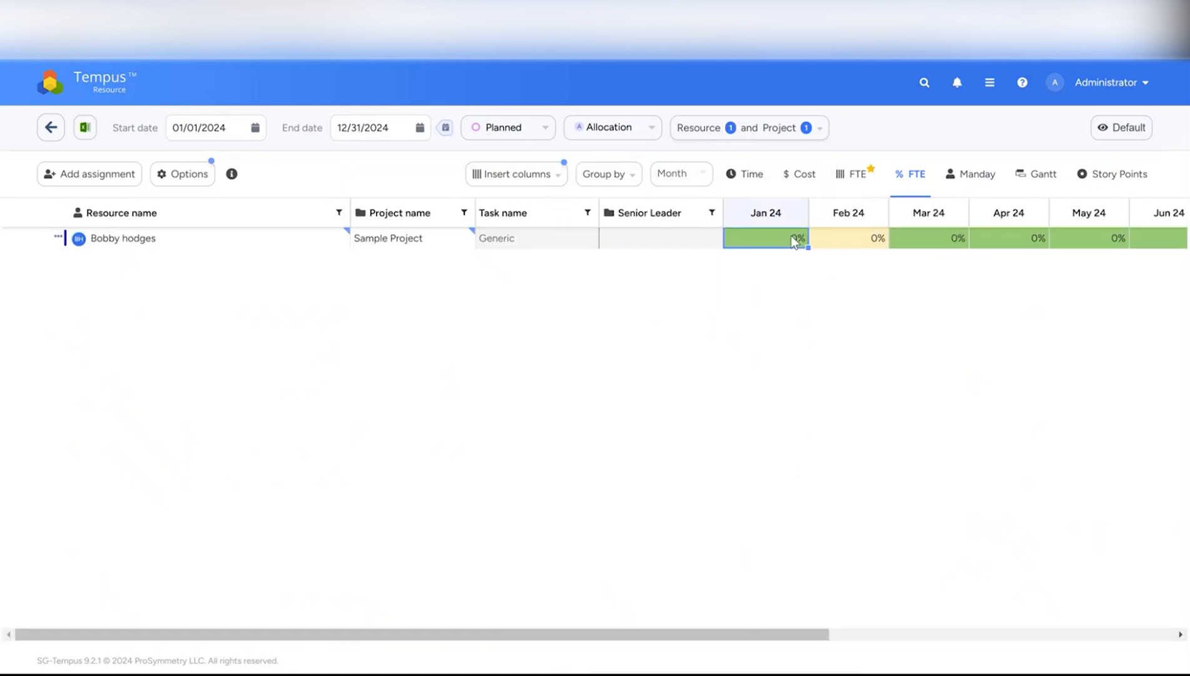
{"action": "type", "text": "50"}
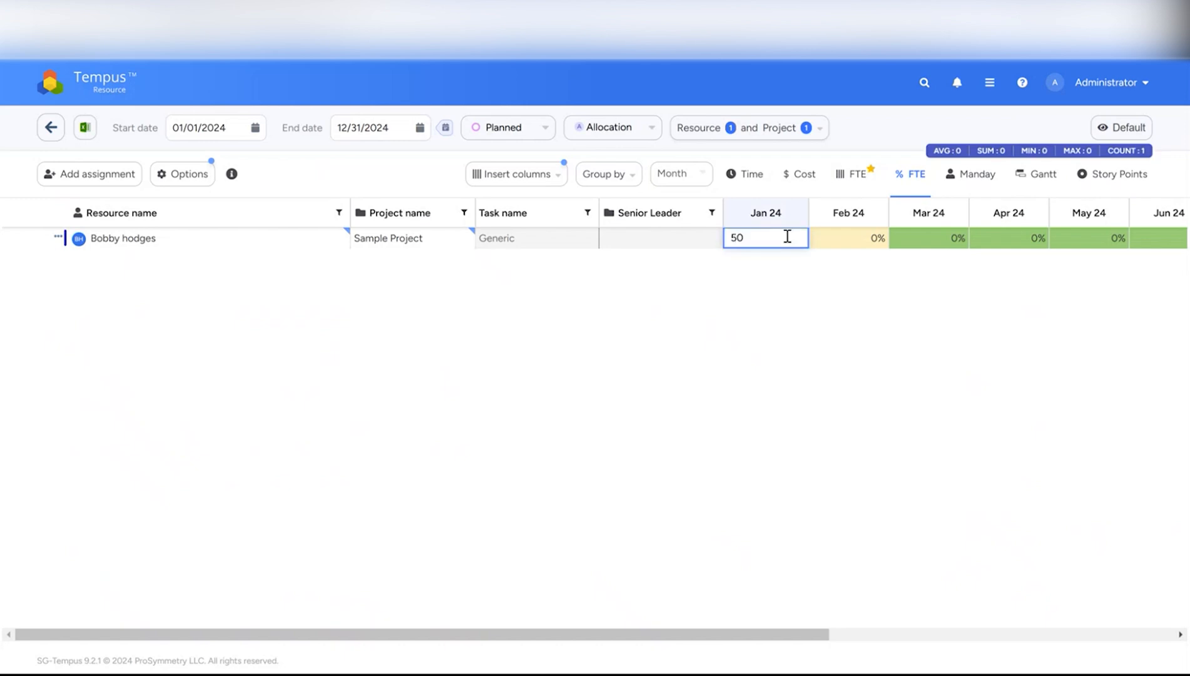
{"action": "left_click", "coordinate": [831, 235]}
{"action": "left_click", "coordinate": [739, 237]}
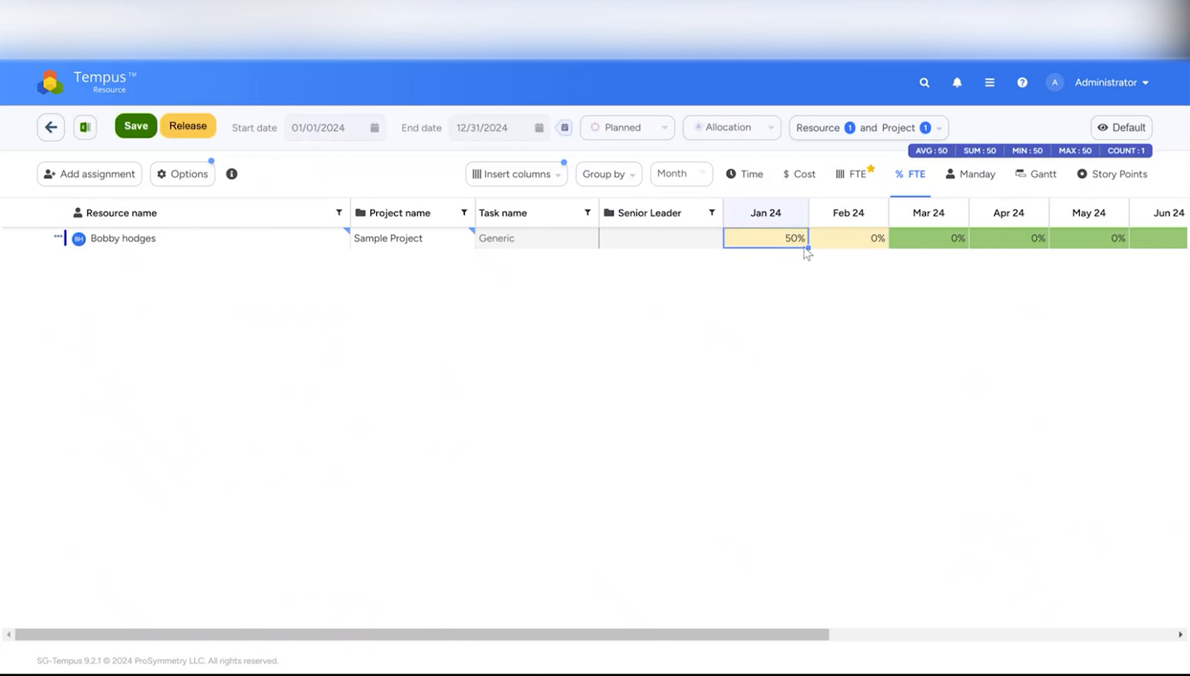
{"action": "left_click_drag", "start_coordinate": [808, 249], "coordinate": [1034, 244]}
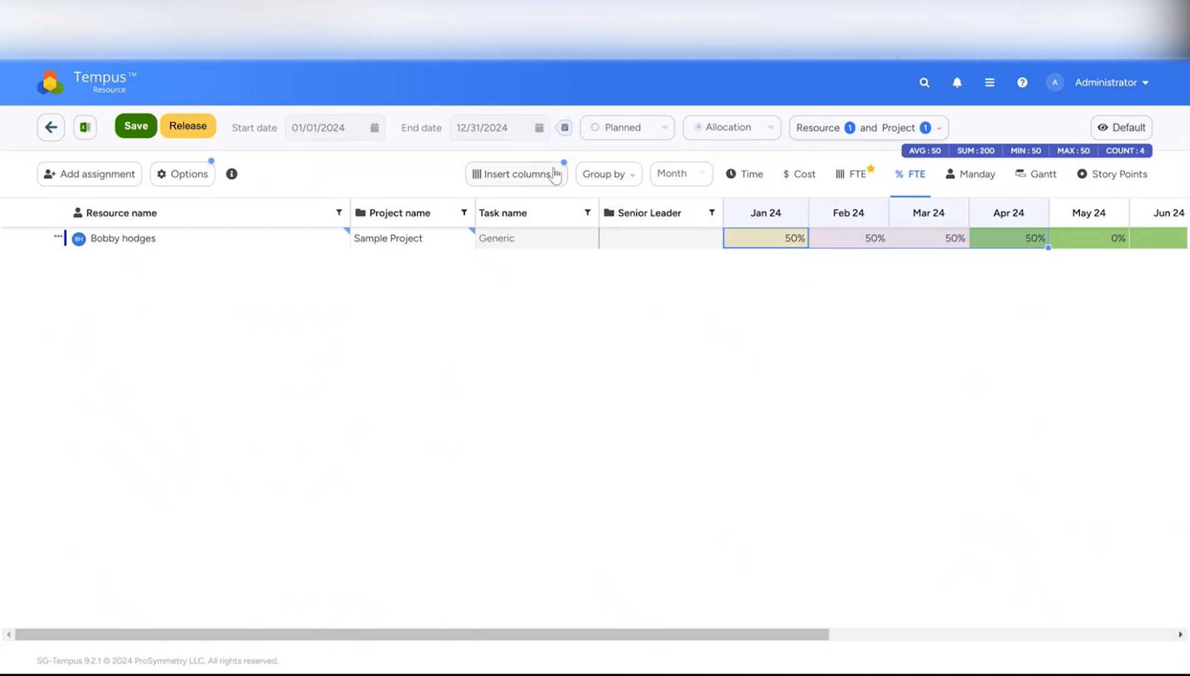
- Insert the Role on Project column into the grid and review the list of insertable columns
{"action": "left_click", "coordinate": [515, 179]}
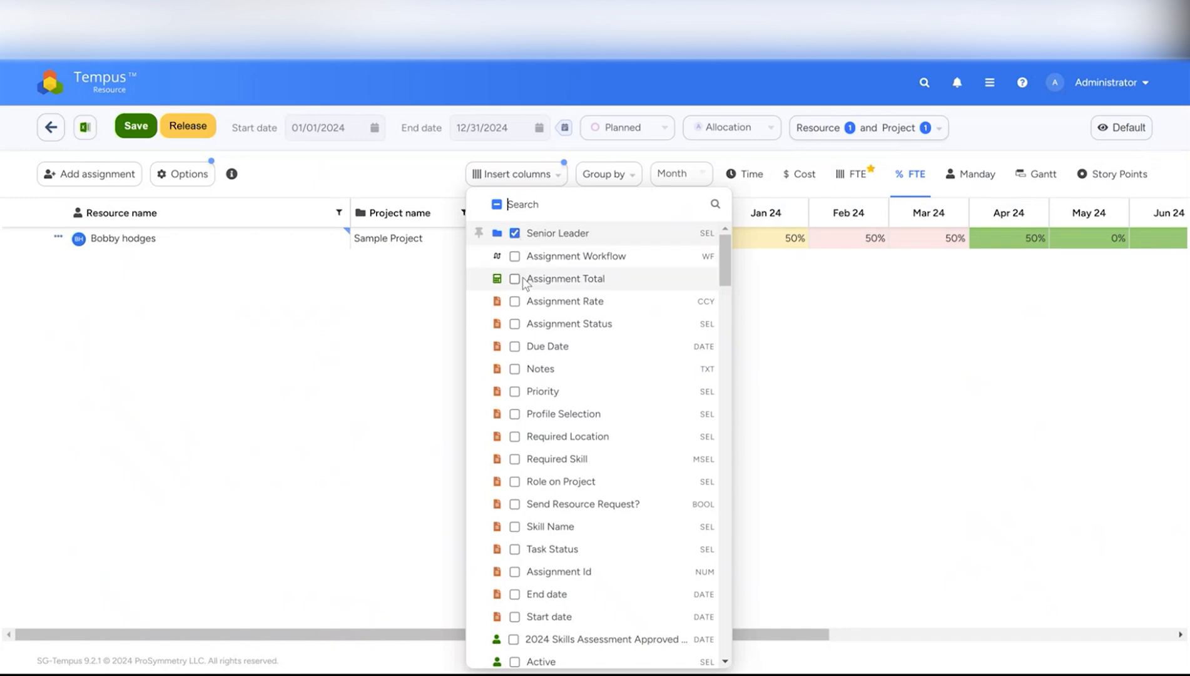
{"action": "left_click", "coordinate": [528, 479]}
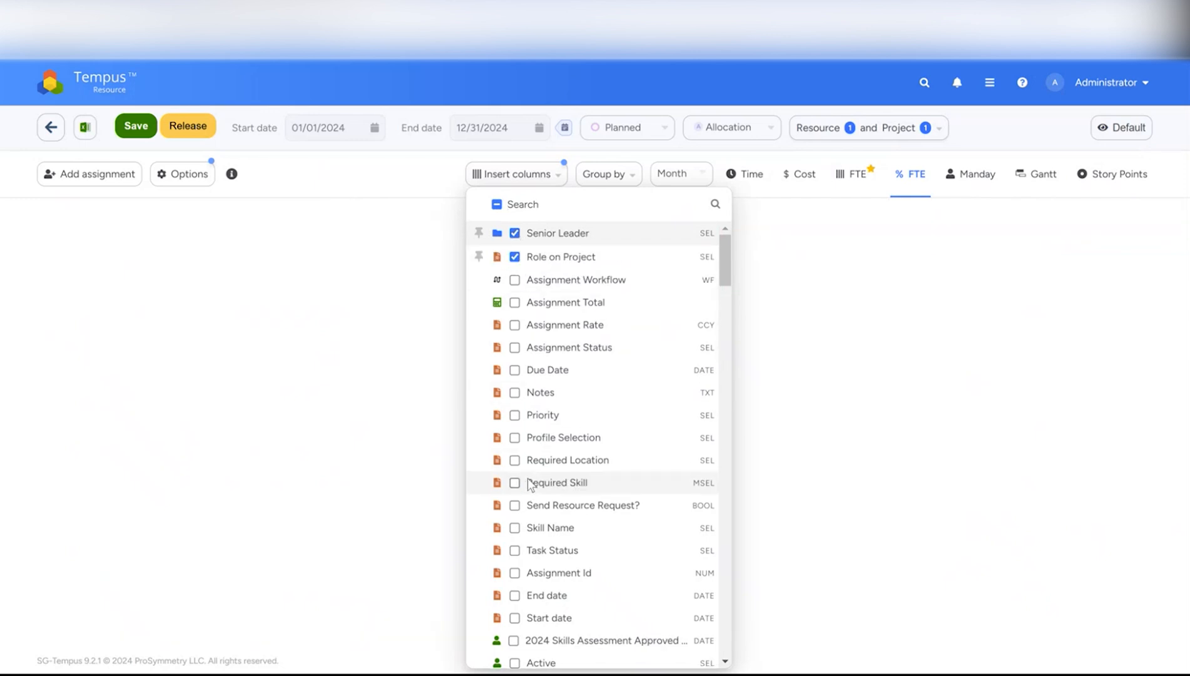
{"action": "left_click", "coordinate": [397, 408]}
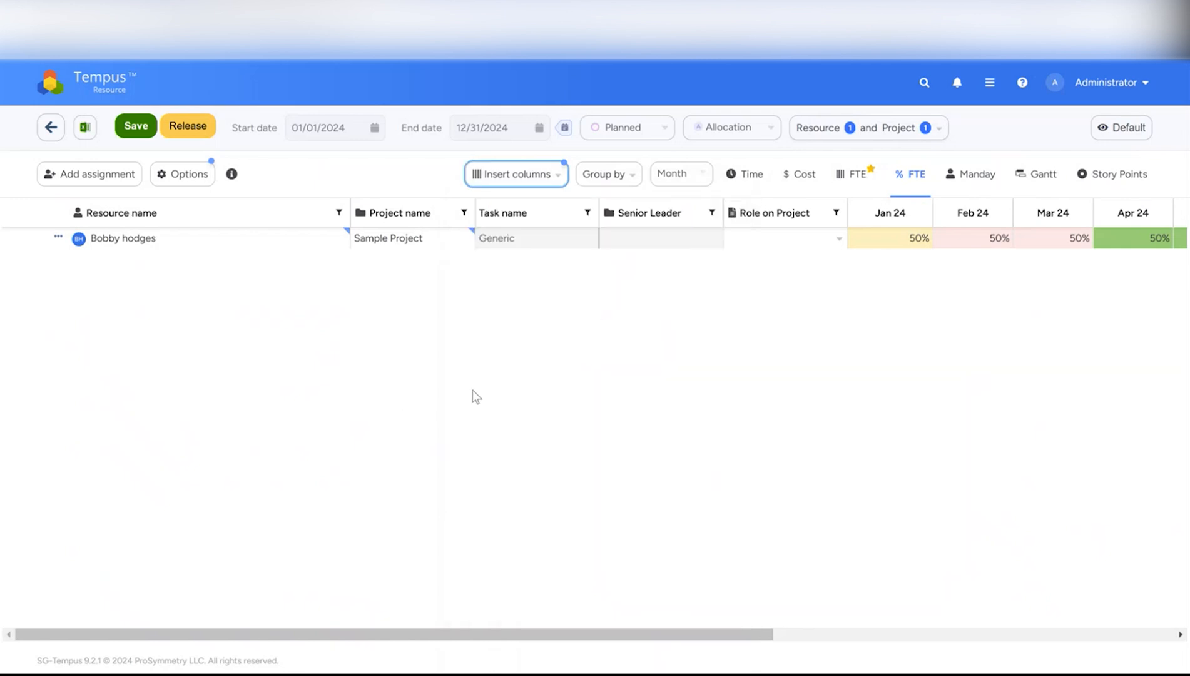
{"action": "left_click", "coordinate": [511, 177]}
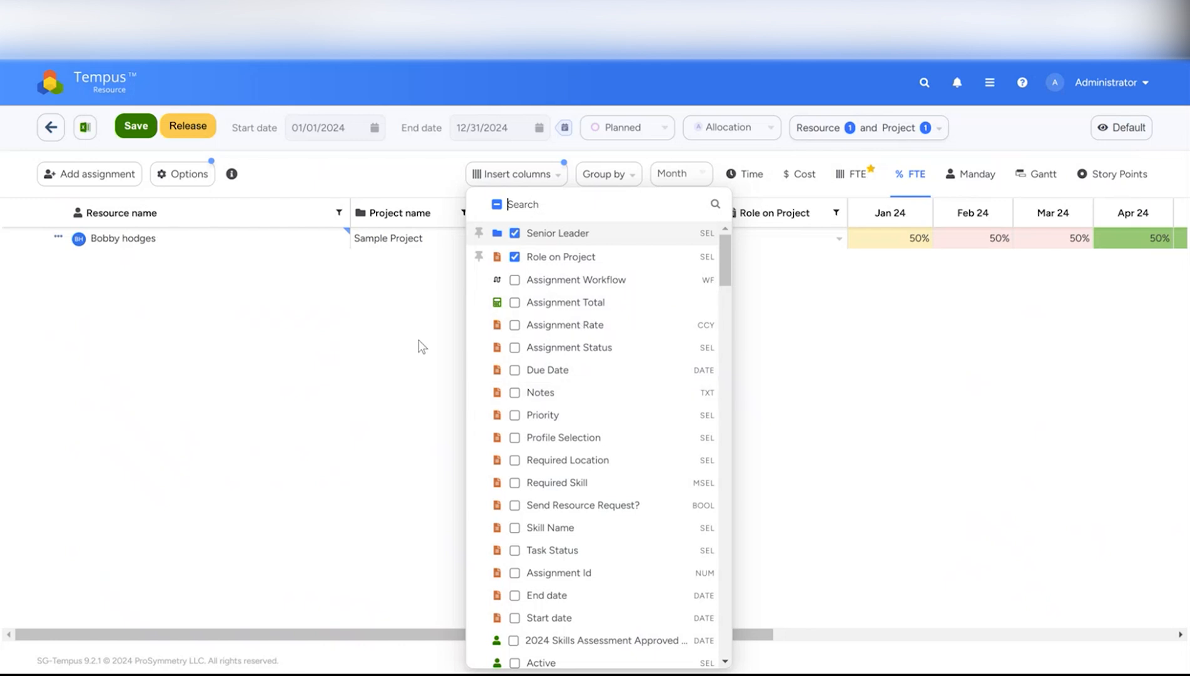
{"action": "left_click", "coordinate": [383, 341]}
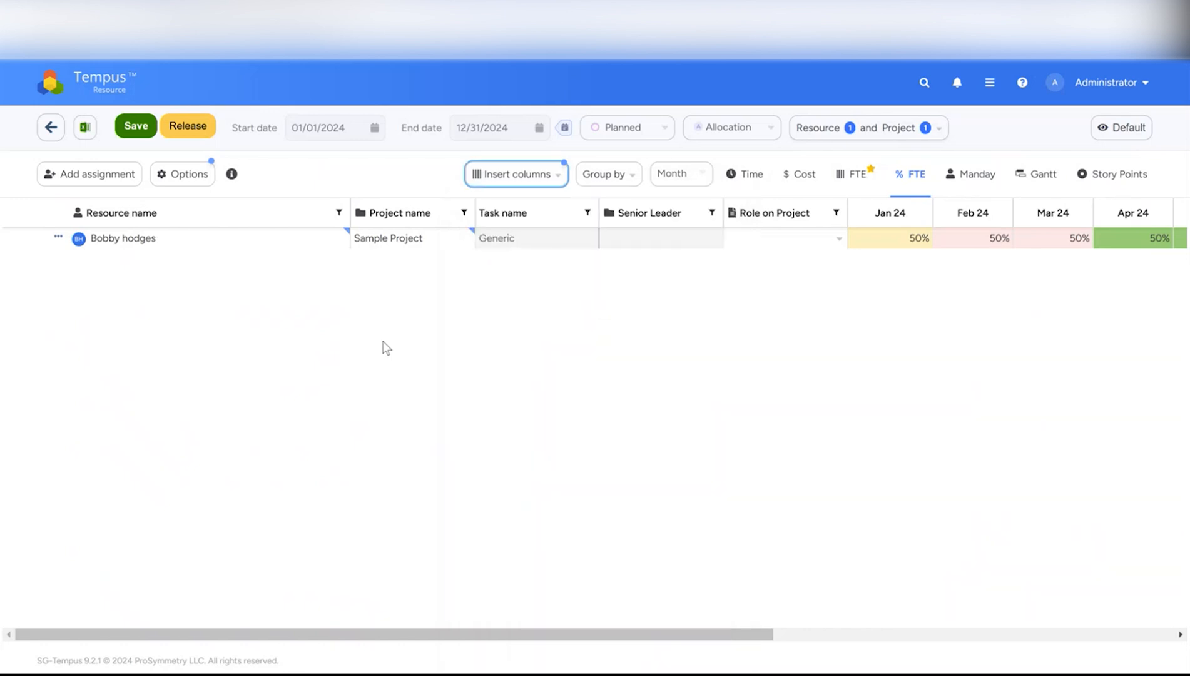
- Set the Sample Project assignment's Role on Project to Mechanical Engineer and save the grid
{"action": "left_click", "coordinate": [837, 241]}
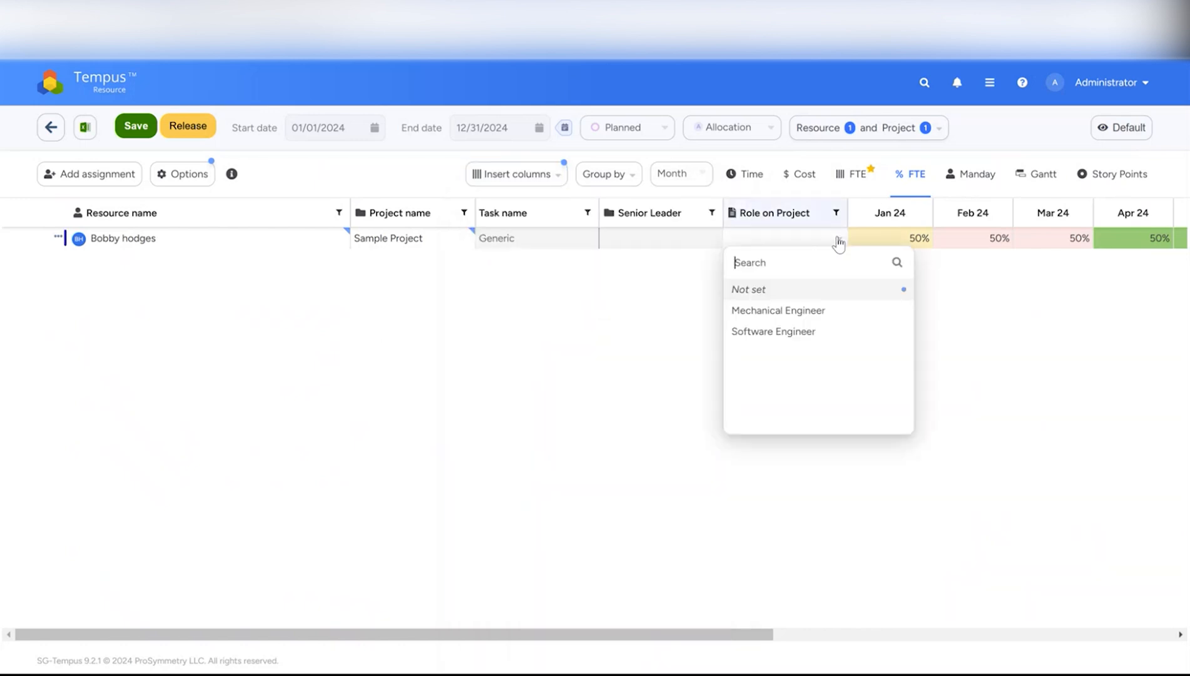
{"action": "left_click", "coordinate": [756, 317]}
{"action": "left_click", "coordinate": [771, 293]}
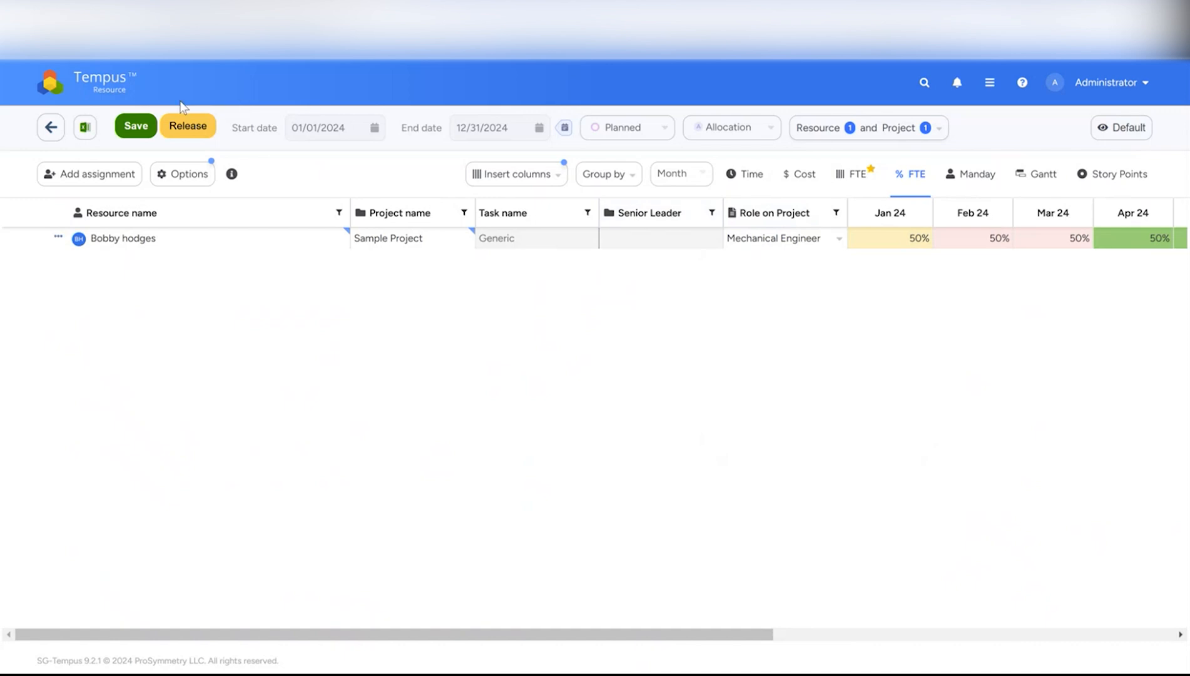
{"action": "left_click", "coordinate": [144, 128]}
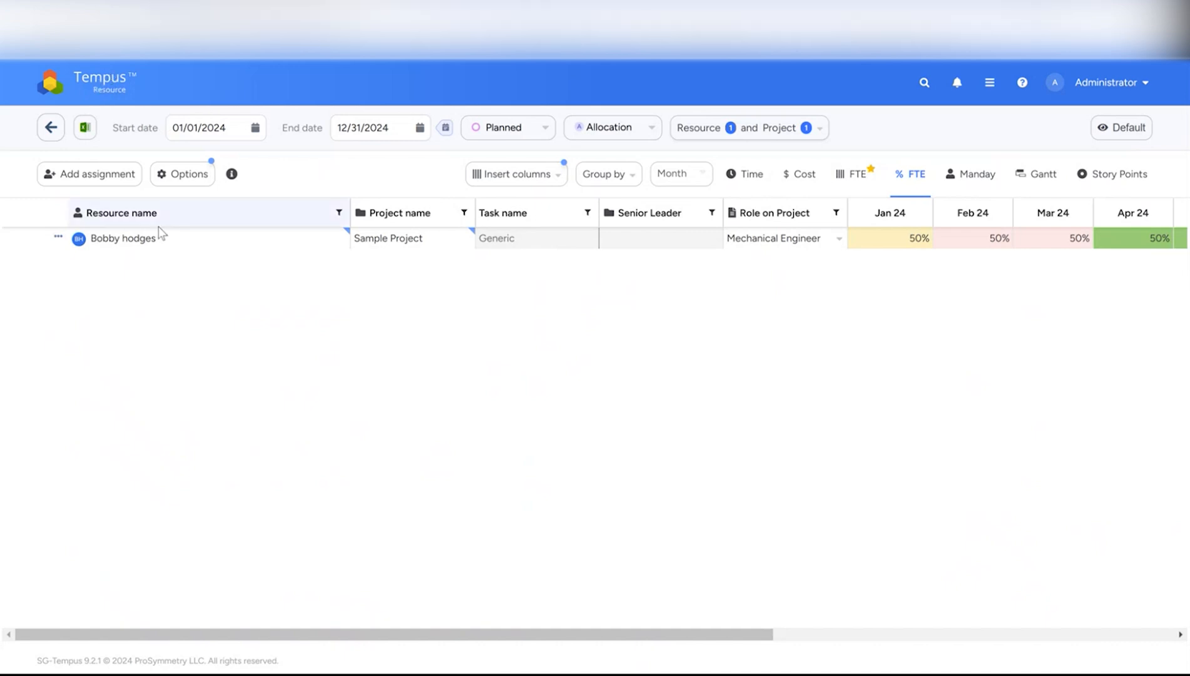
- Leave the grid for the home page and open the General Settings in the admin settings
{"action": "left_click", "coordinate": [97, 77]}
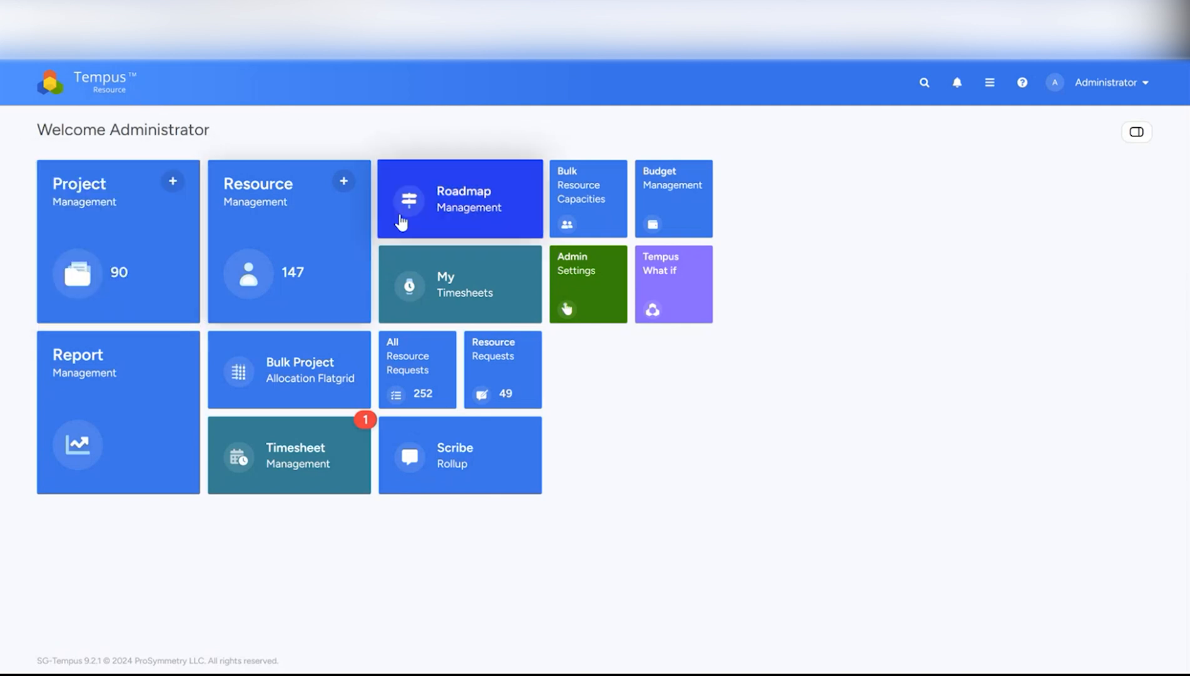
{"action": "left_click", "coordinate": [559, 259]}
{"action": "scroll", "coordinate": [538, 260], "scroll_direction": "down", "scroll_amount": 3}
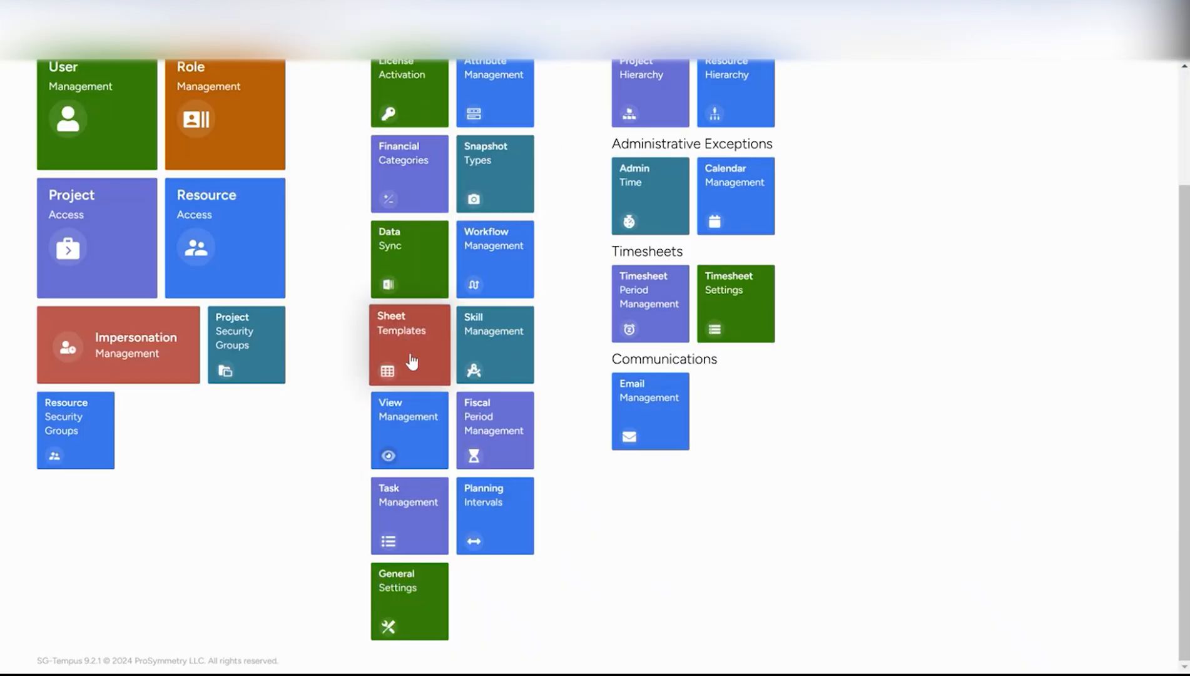
{"action": "left_click", "coordinate": [396, 591]}
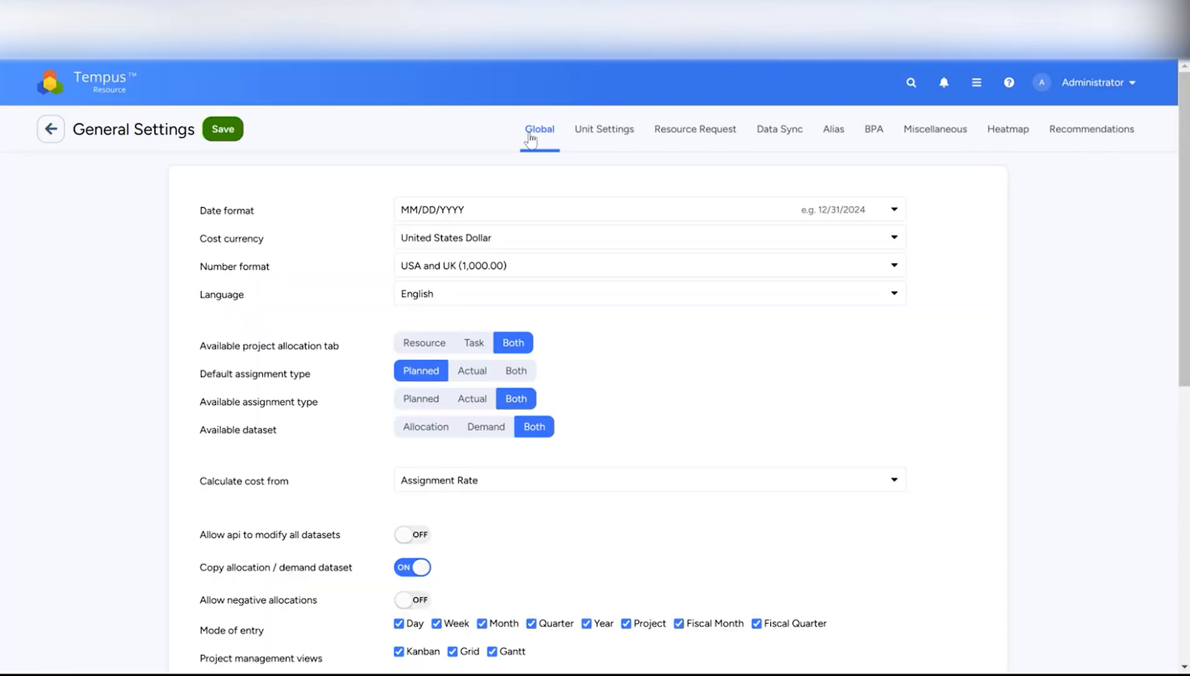
- Turn on Allow multiple assignments in the global settings and save the General Settings
{"action": "scroll", "coordinate": [510, 178], "scroll_direction": "down", "scroll_amount": 6}
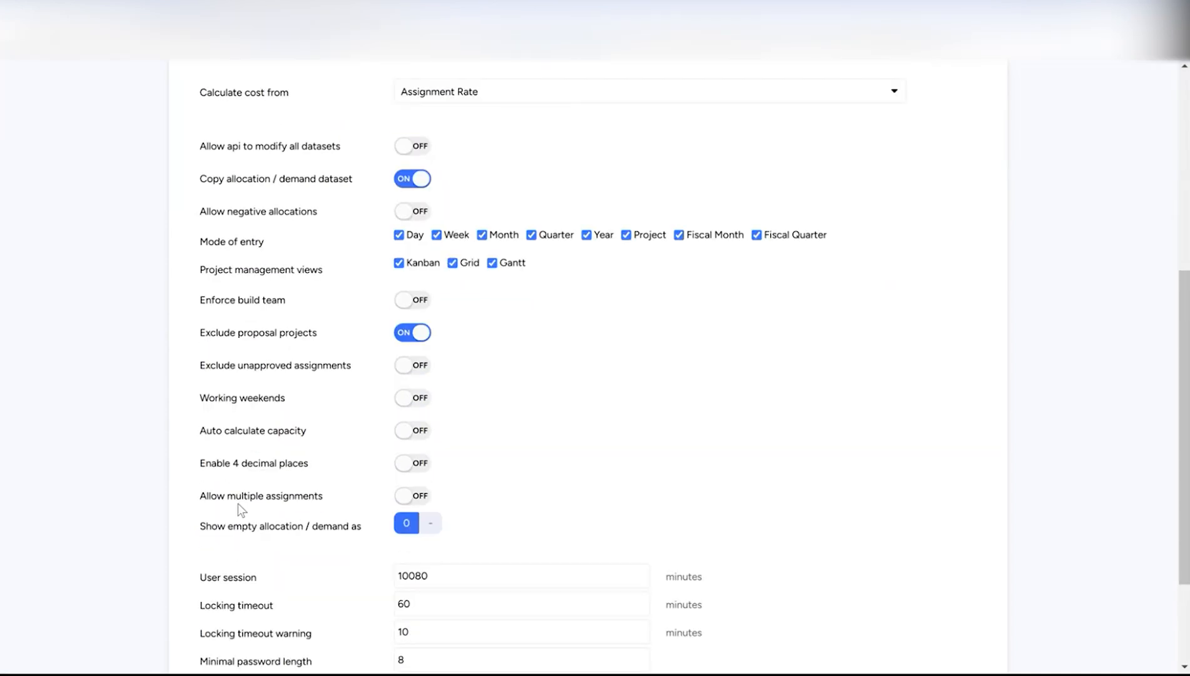
{"action": "left_click_drag", "start_coordinate": [206, 495], "coordinate": [248, 494]}
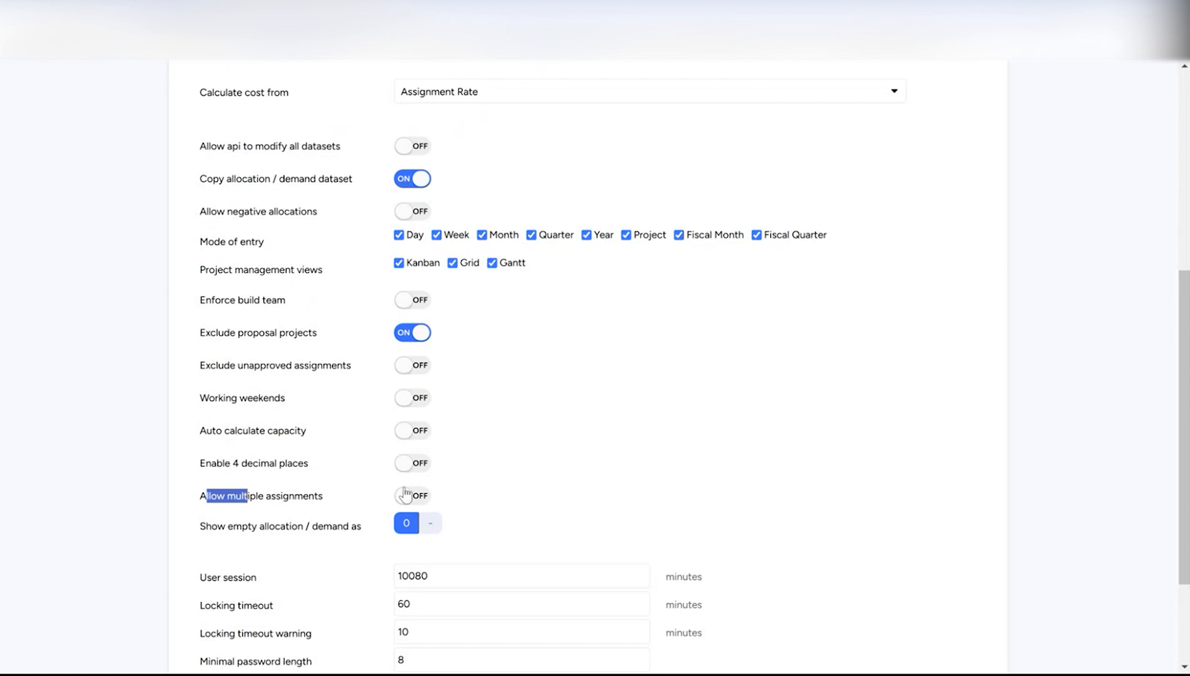
{"action": "left_click", "coordinate": [410, 495]}
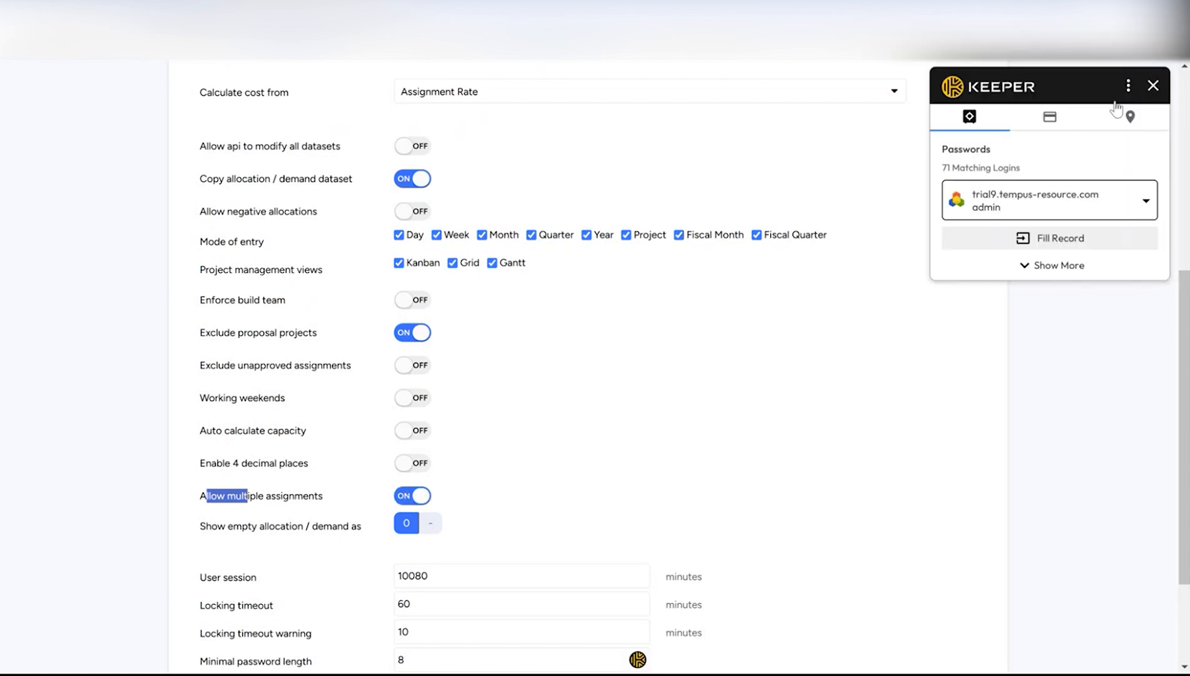
{"action": "left_click", "coordinate": [1153, 86]}
{"action": "scroll", "coordinate": [478, 269], "scroll_direction": "up", "scroll_amount": 6}
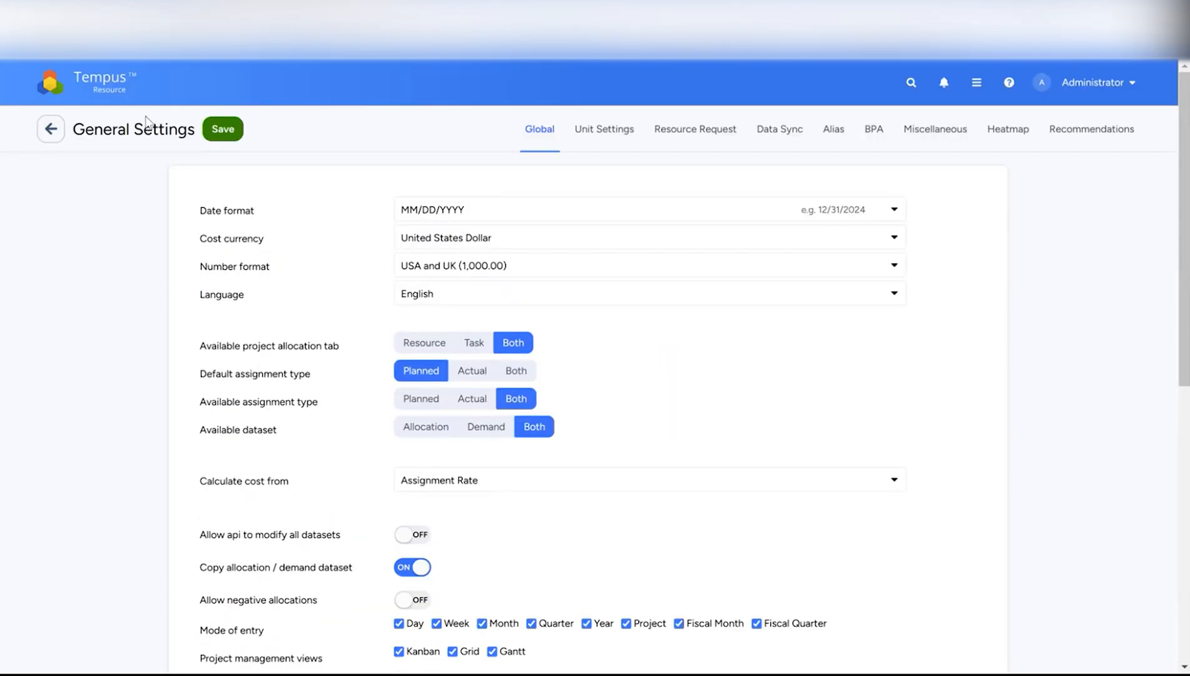
{"action": "left_click", "coordinate": [222, 130]}
- Return to the Bulk Project Allocation Flatgrid and add another assignment of the same resource to Sample Project with the Generic task
{"action": "left_click", "coordinate": [120, 94]}
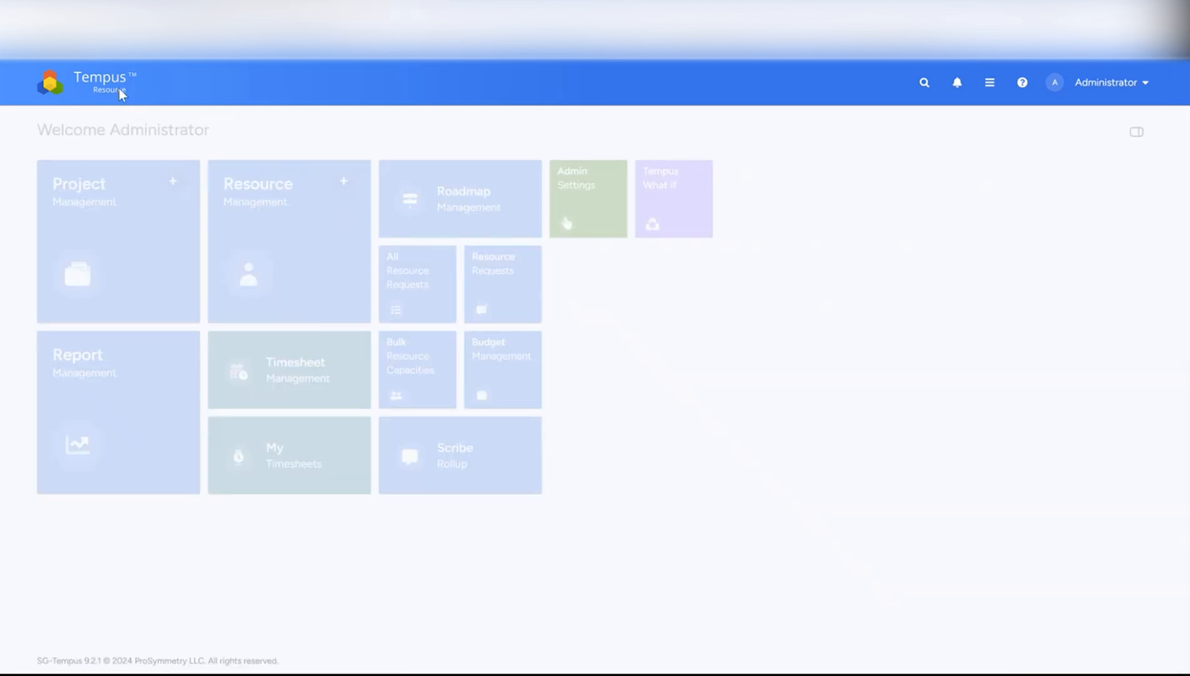
{"action": "left_click", "coordinate": [292, 379]}
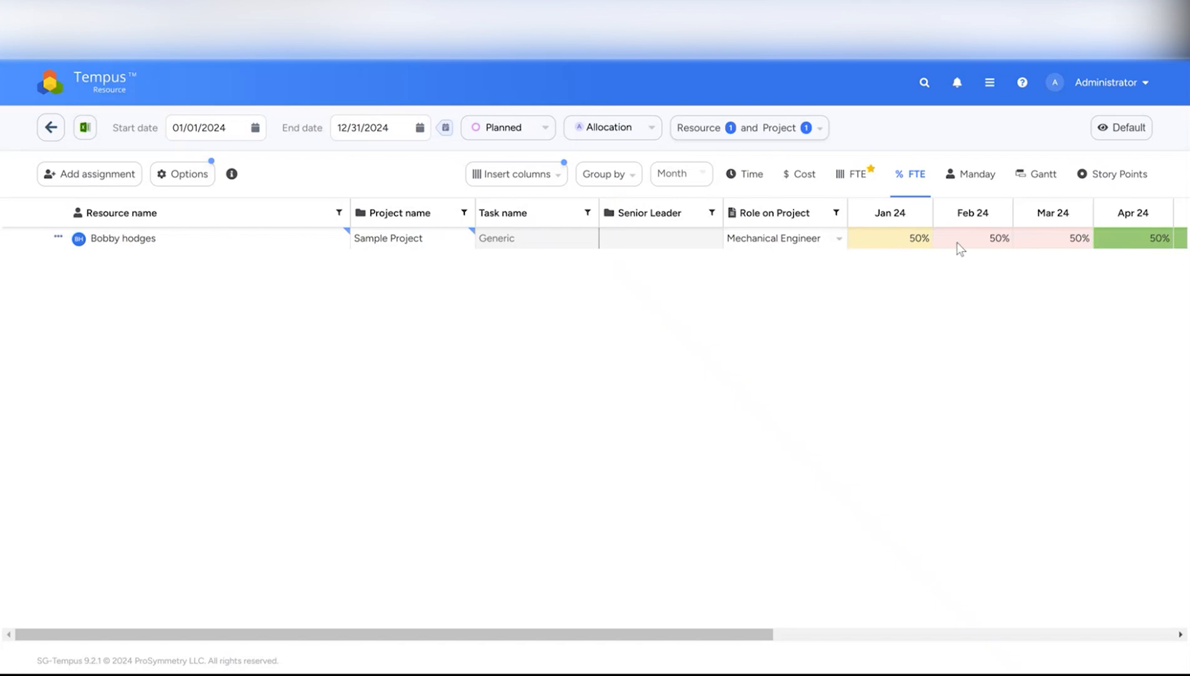
{"action": "left_click", "coordinate": [114, 180]}
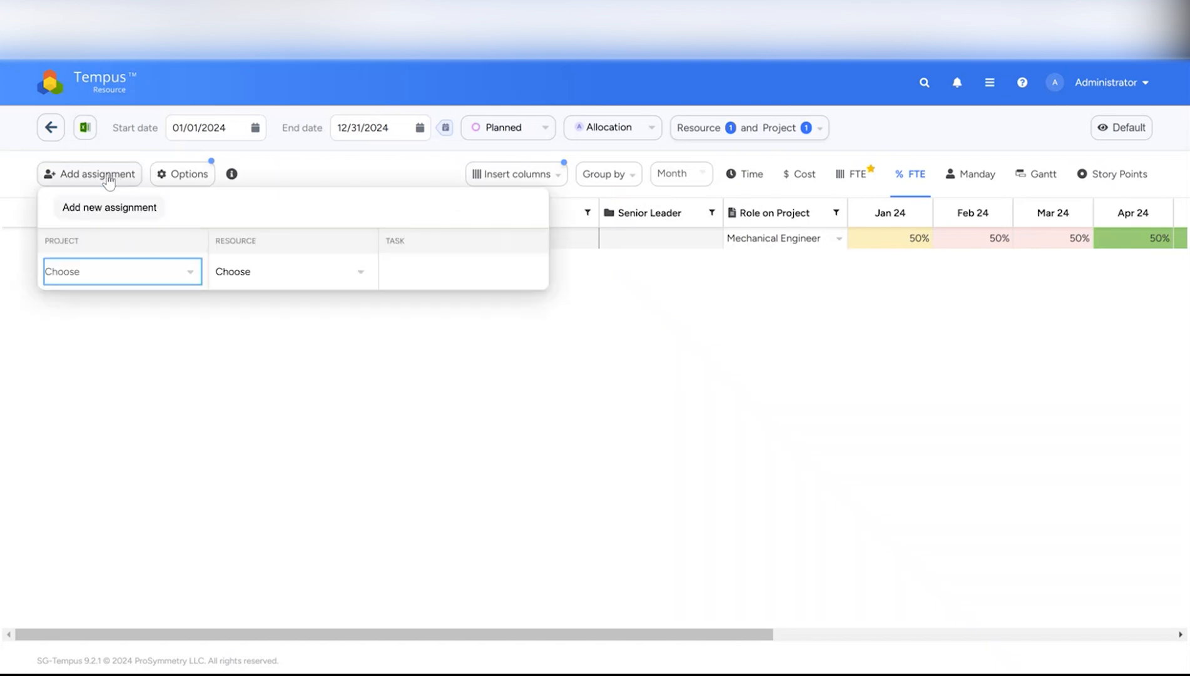
{"action": "left_click", "coordinate": [111, 273]}
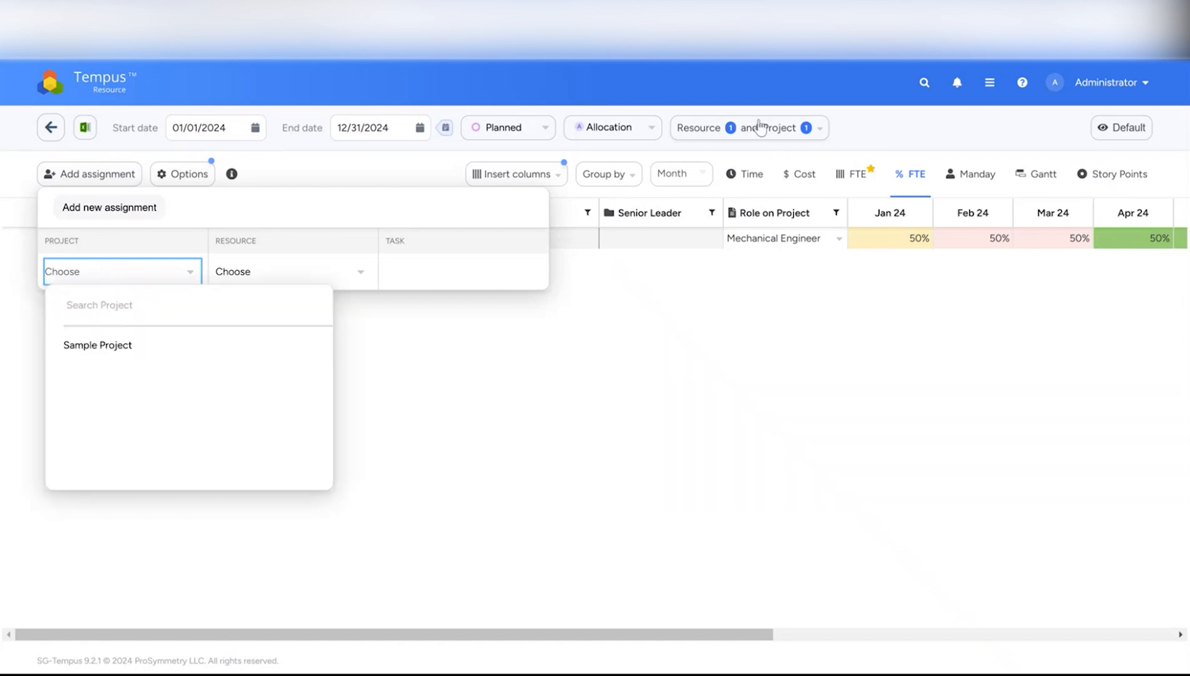
{"action": "left_click", "coordinate": [107, 344]}
{"action": "left_click", "coordinate": [222, 271]}
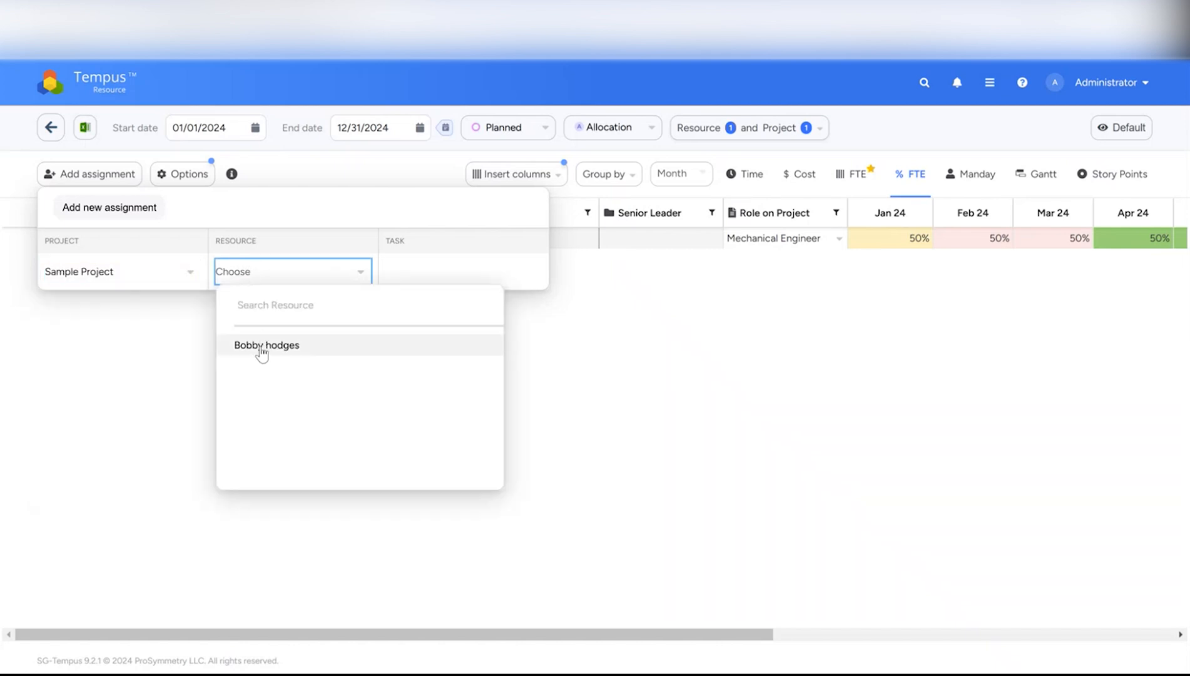
{"action": "left_click", "coordinate": [262, 346]}
{"action": "left_click", "coordinate": [401, 275]}
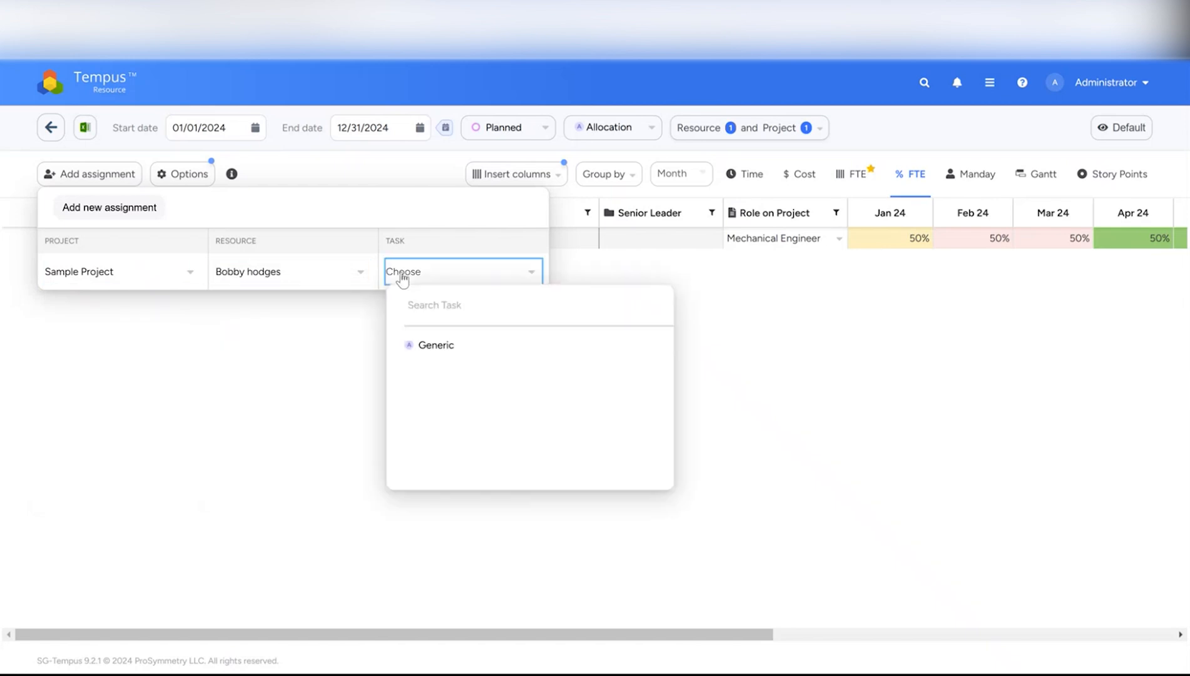
{"action": "left_click", "coordinate": [436, 348]}
{"action": "left_click", "coordinate": [124, 208]}
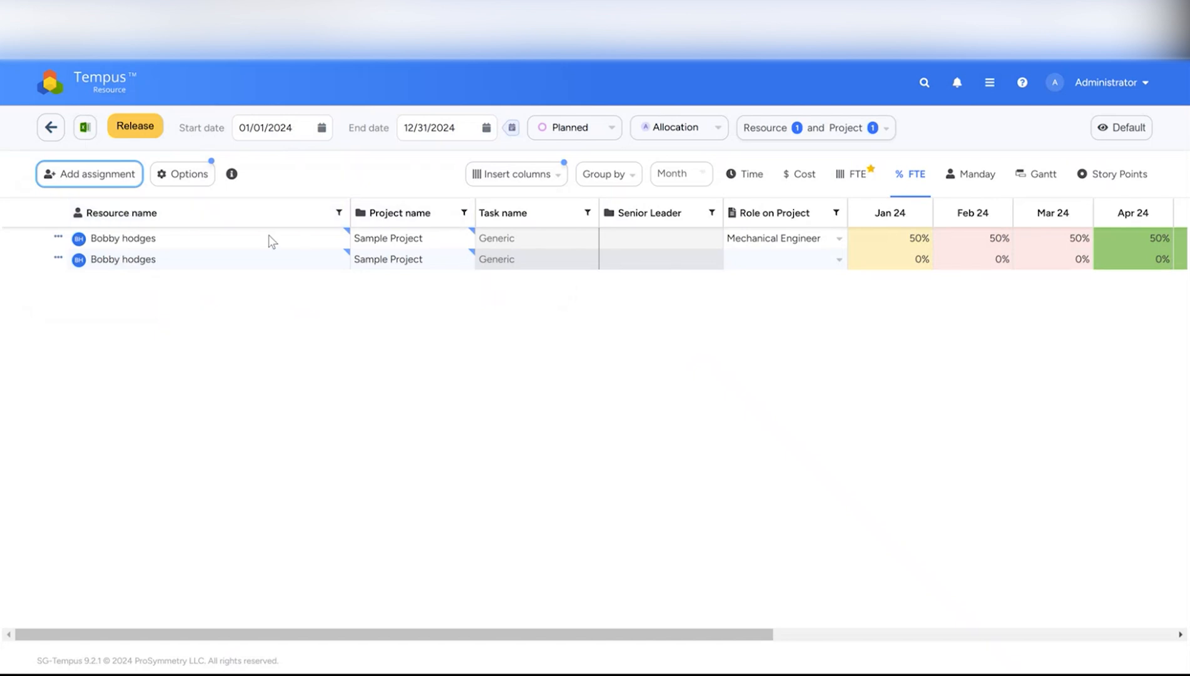
- Set the new assignment's allocation to 50% in Jan 24 and fill it across through Apr 24
{"action": "left_click", "coordinate": [885, 265]}
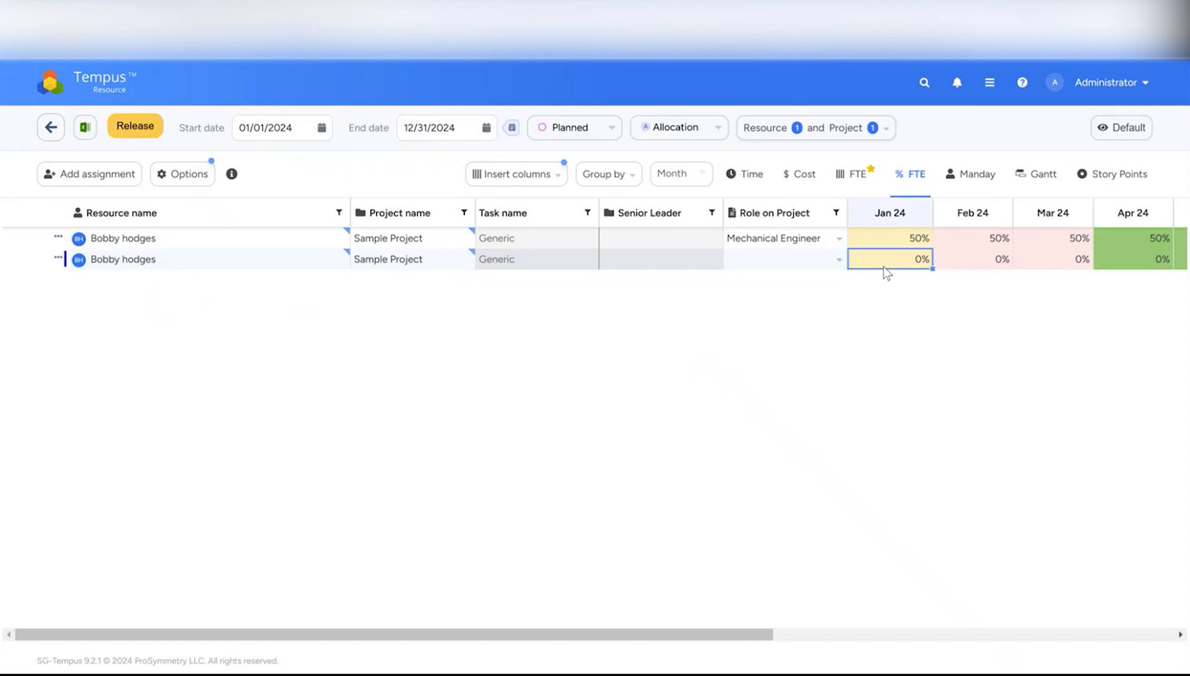
{"action": "type", "text": "50"}
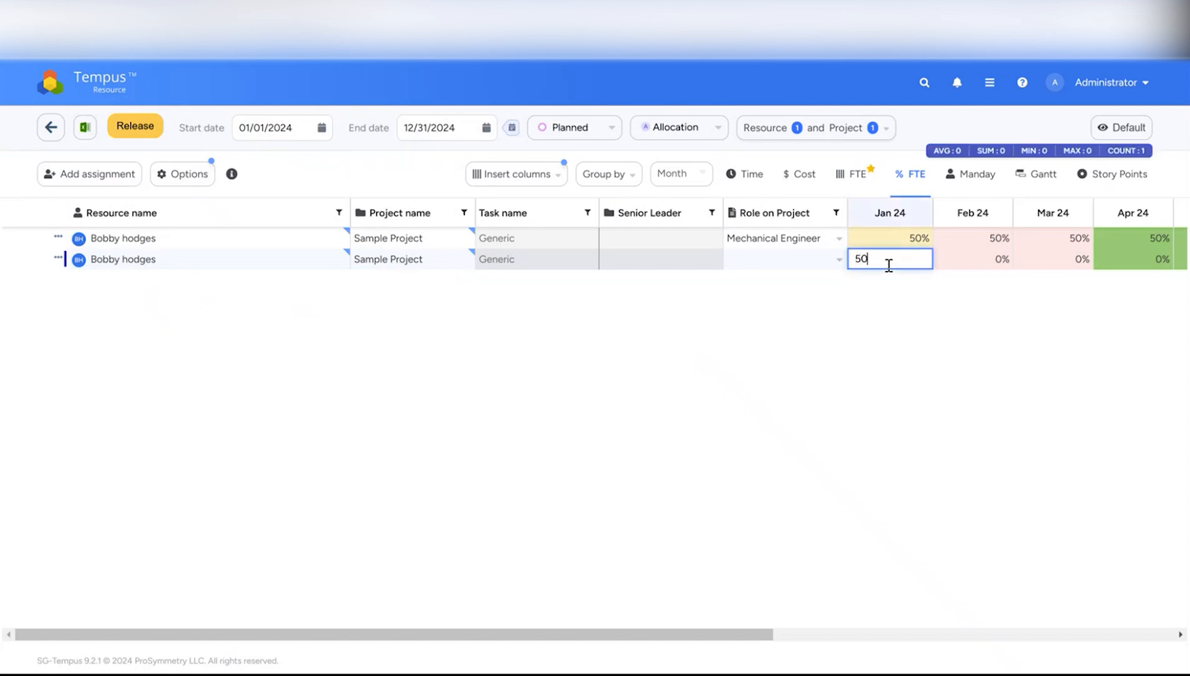
{"action": "key", "text": "Return"}
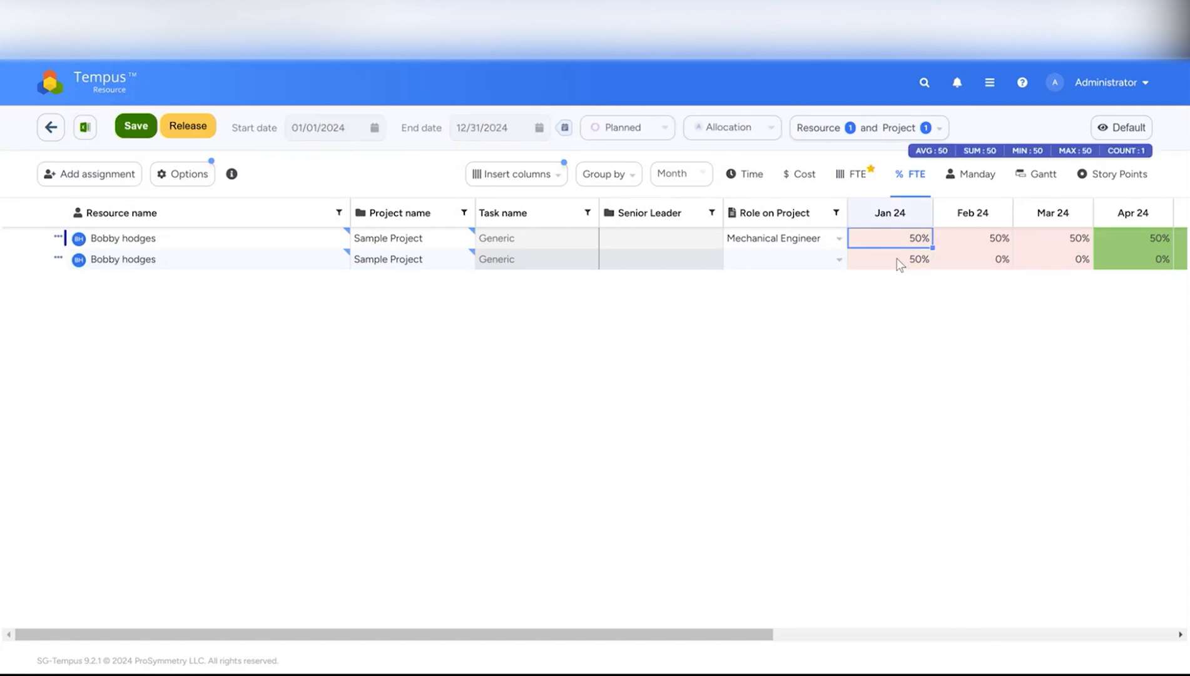
{"action": "left_click_drag", "start_coordinate": [932, 269], "coordinate": [1107, 258]}
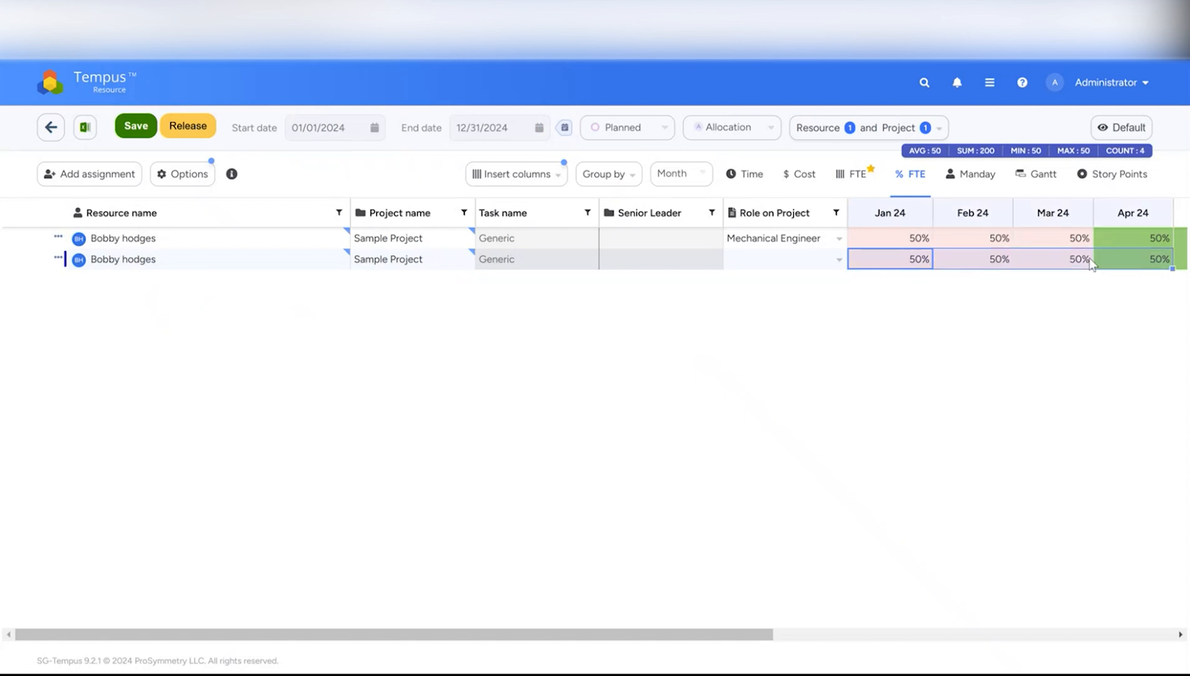
- Set the new assignment's Role on Project to Software Engineer, then save the grid and return to the home page
{"action": "left_click", "coordinate": [839, 260]}
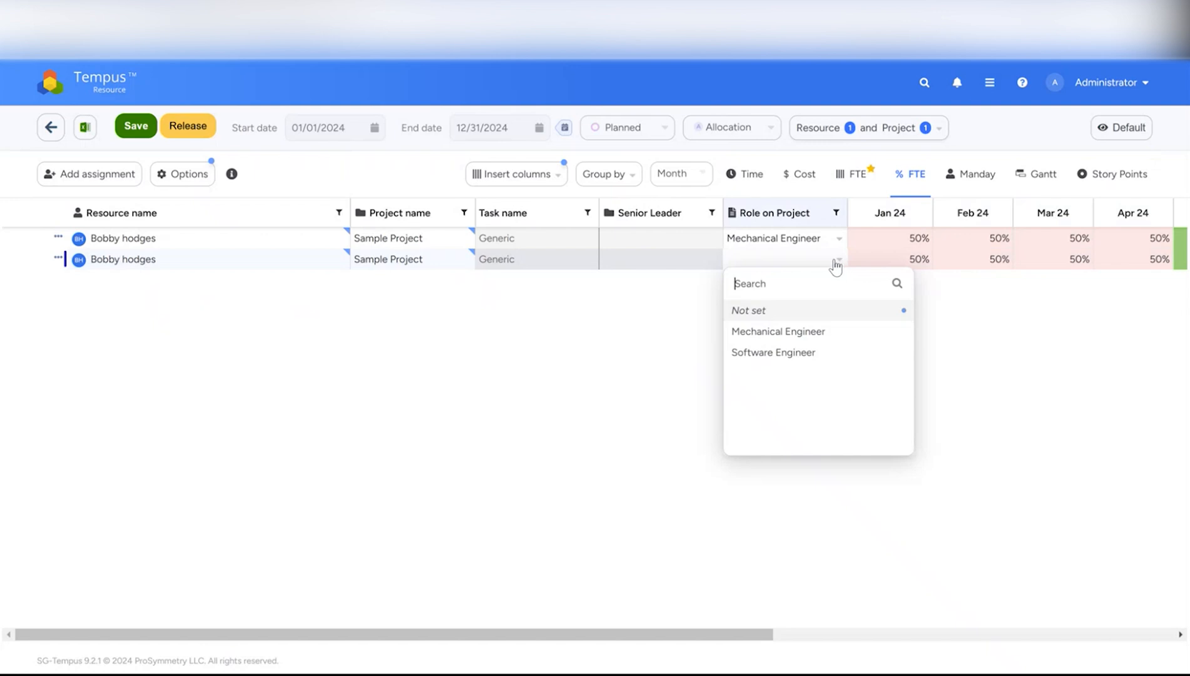
{"action": "left_click", "coordinate": [784, 351]}
{"action": "left_click", "coordinate": [773, 319]}
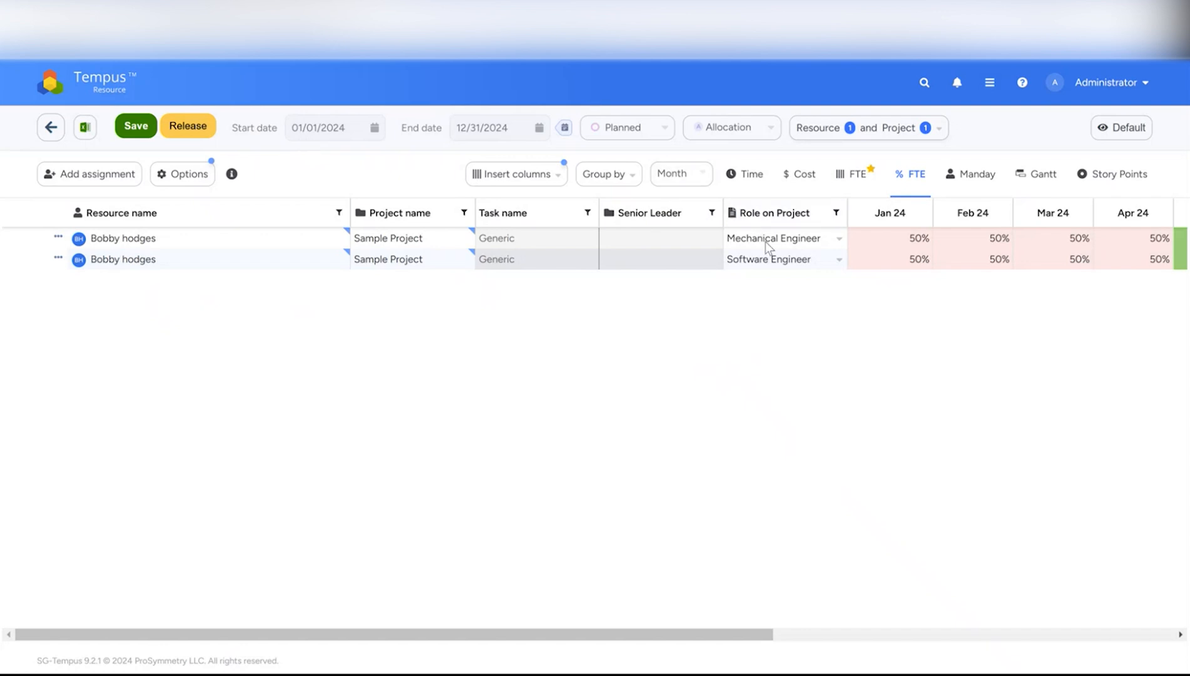
{"action": "left_click", "coordinate": [142, 126]}
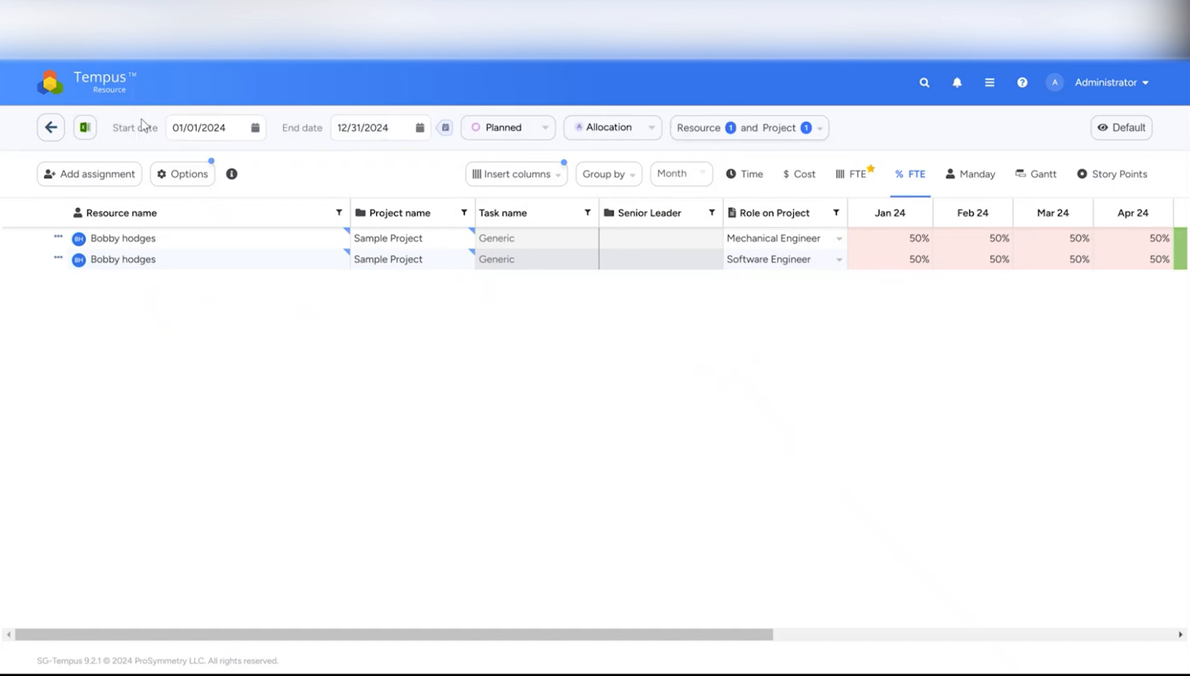
{"action": "left_click", "coordinate": [109, 88]}
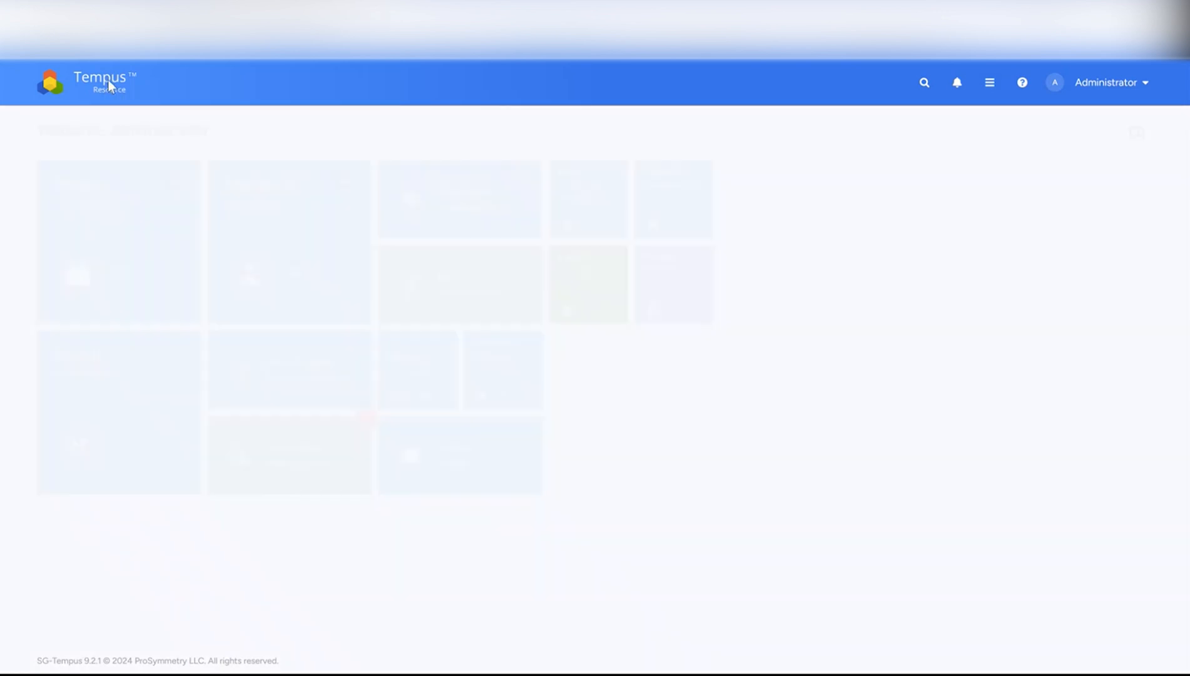